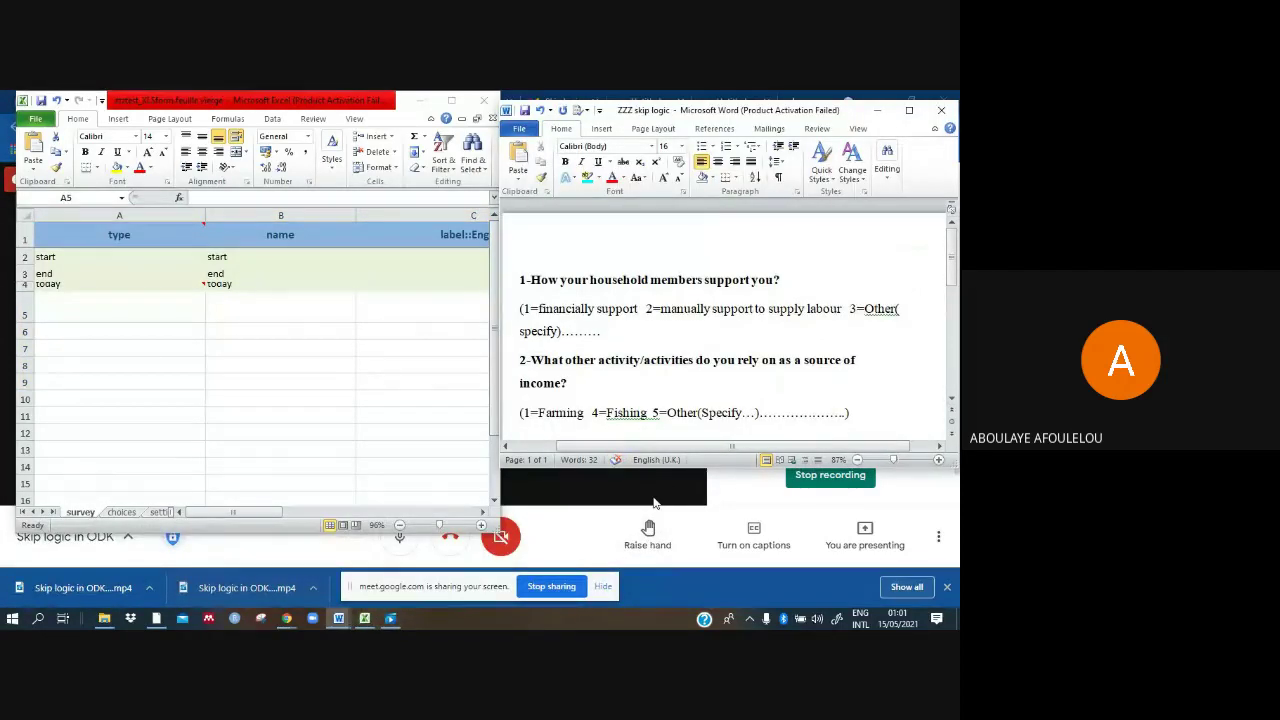
Step: Enter '1-How your household members support you?' as the English label in survey cell C5
{"action": "key", "text": "ctrl+s"}
{"action": "left_click", "coordinate": [481, 520]}
{"action": "left_click", "coordinate": [481, 520]}
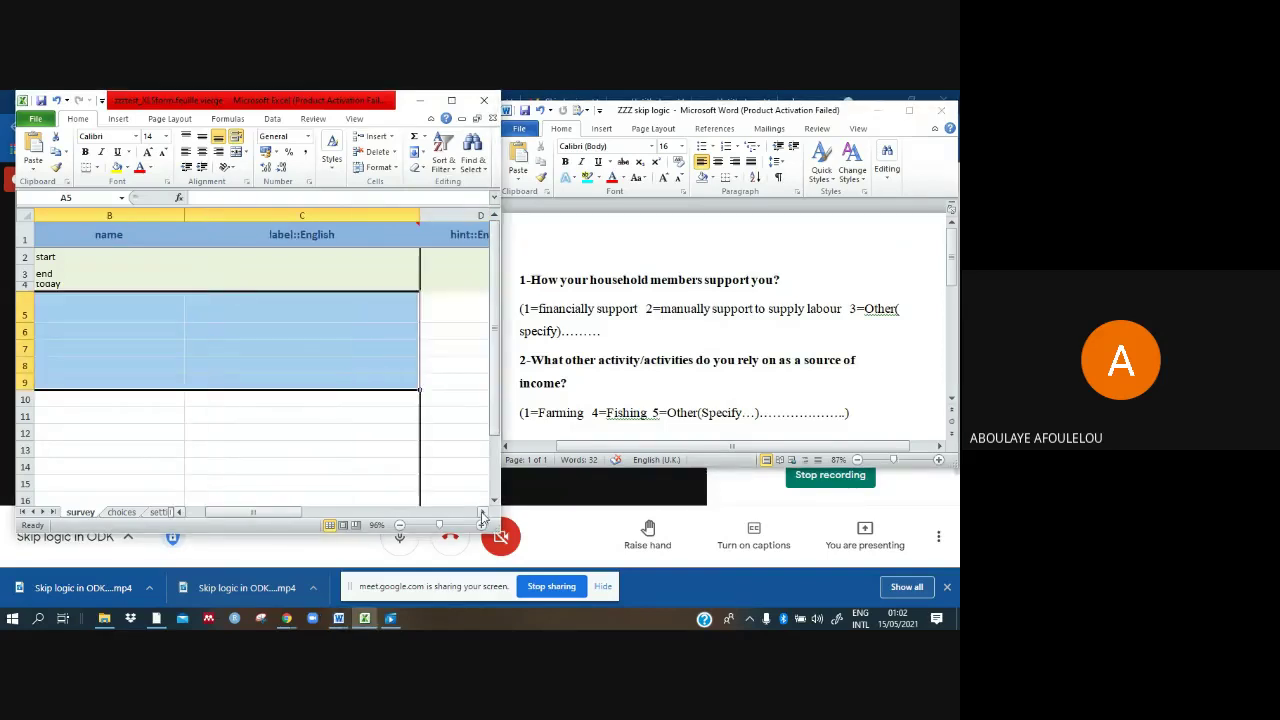
{"action": "left_click", "coordinate": [410, 466]}
{"action": "left_click", "coordinate": [318, 316]}
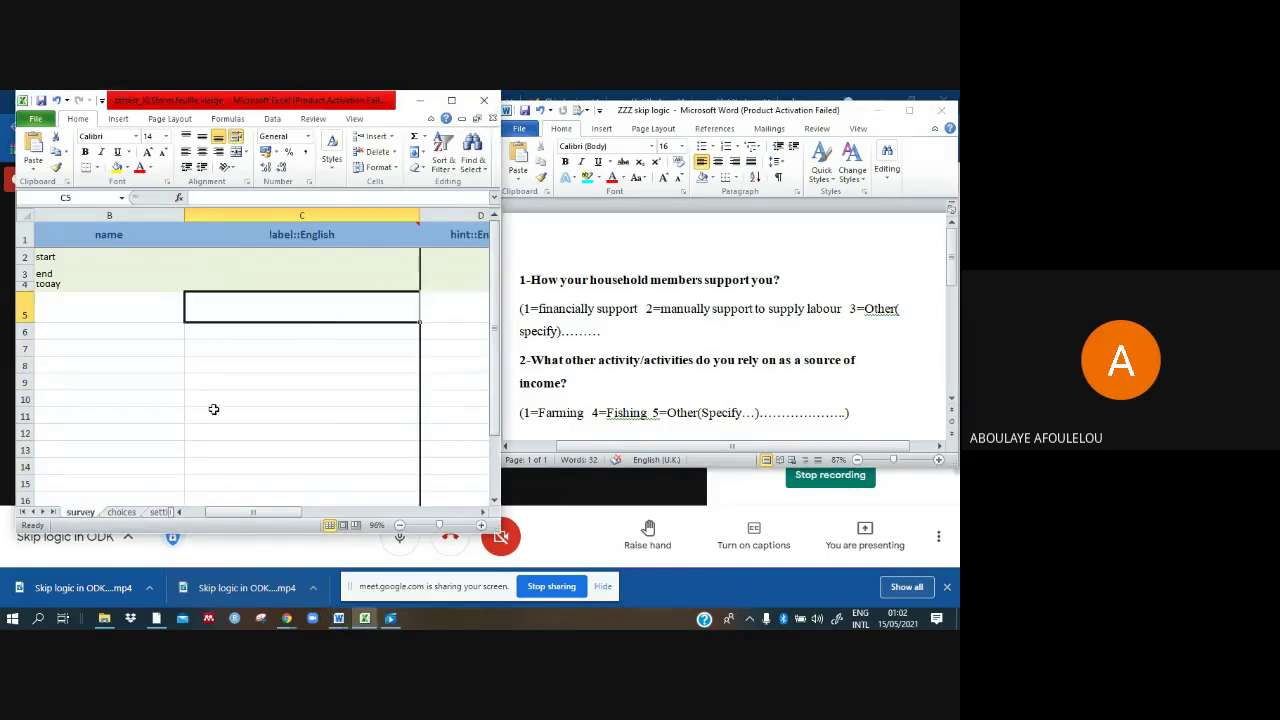
{"action": "left_click", "coordinate": [179, 512]}
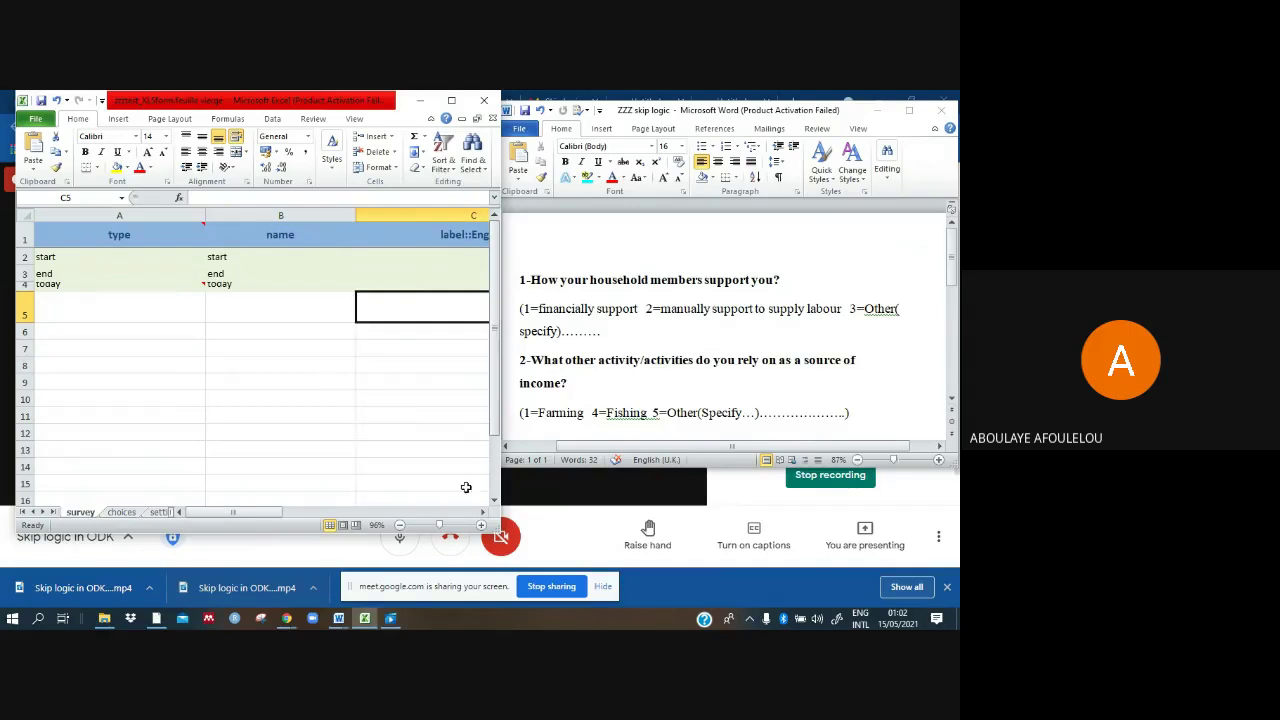
{"action": "left_click", "coordinate": [484, 514]}
{"action": "double_click", "coordinate": [371, 312]}
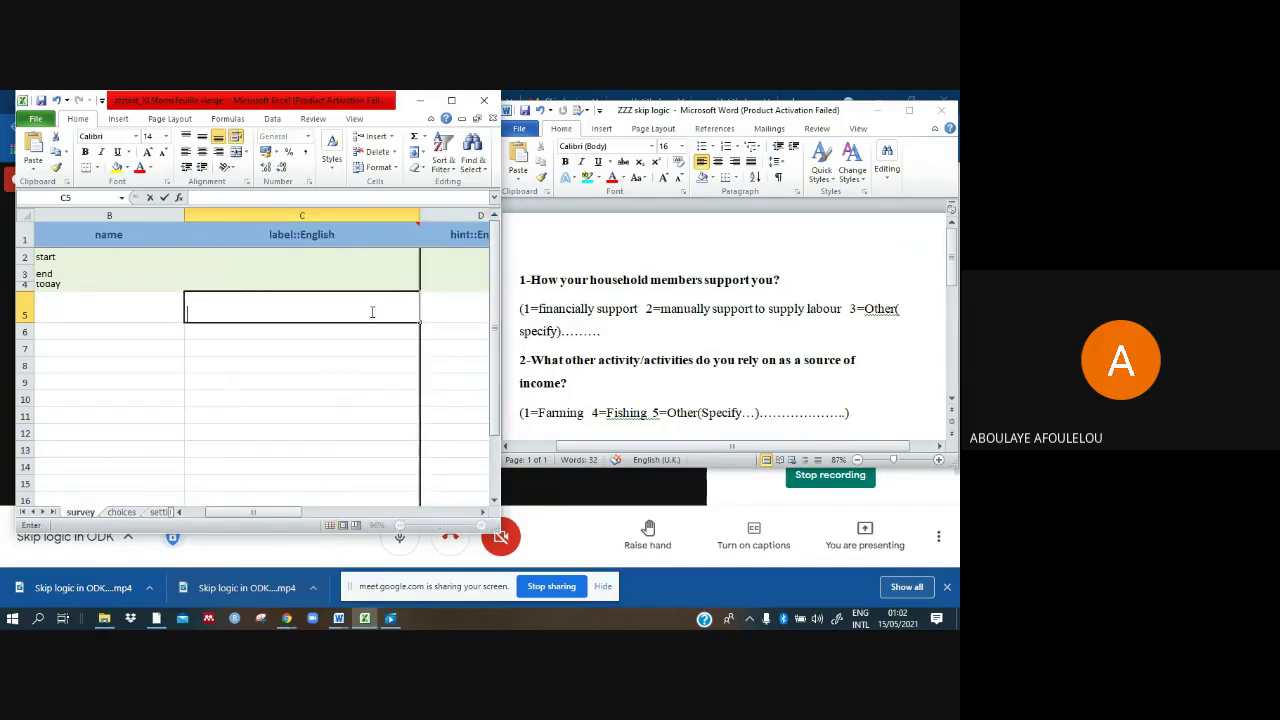
{"action": "type", "text": "1"}
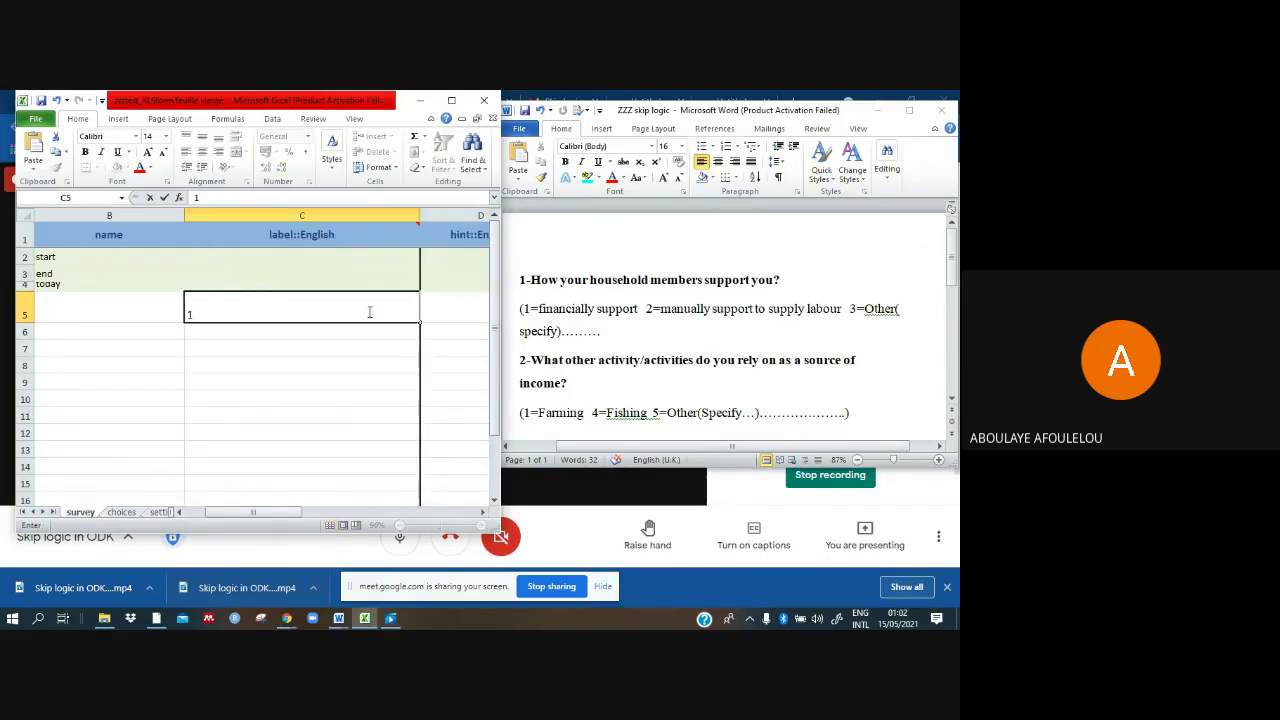
{"action": "type", "text": "-How your house"}
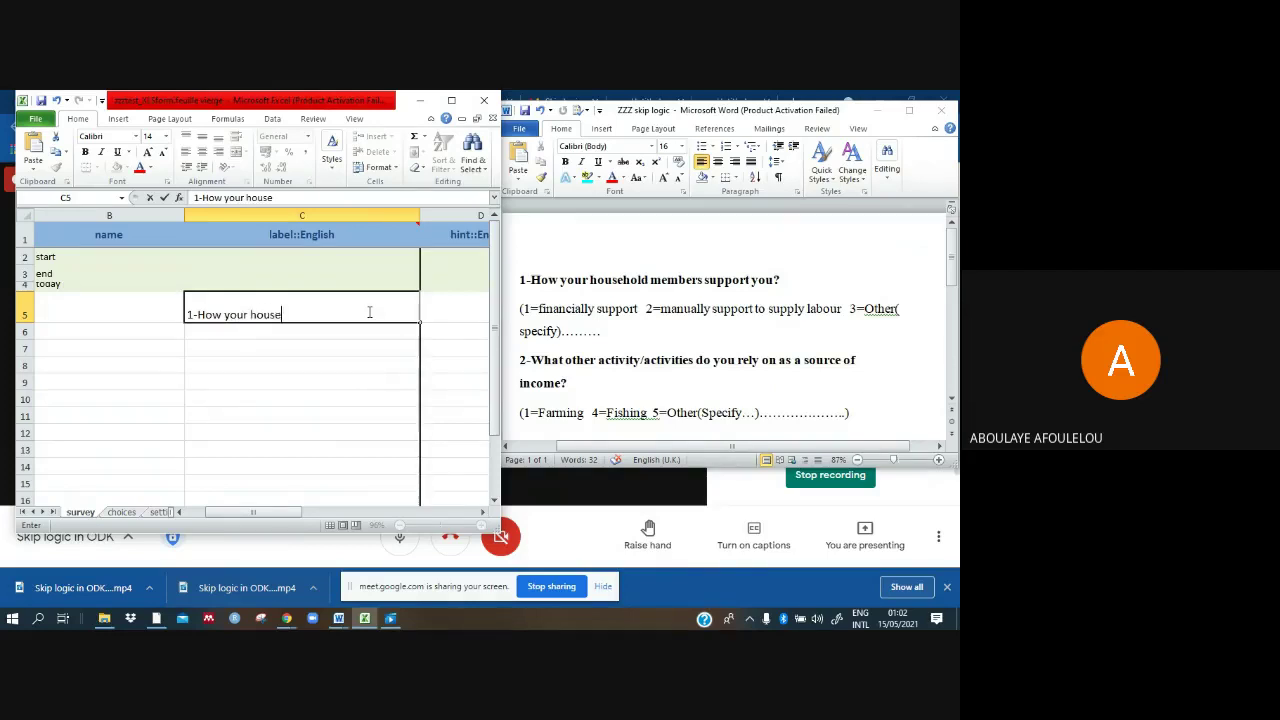
{"action": "type", "text": "hold memb"}
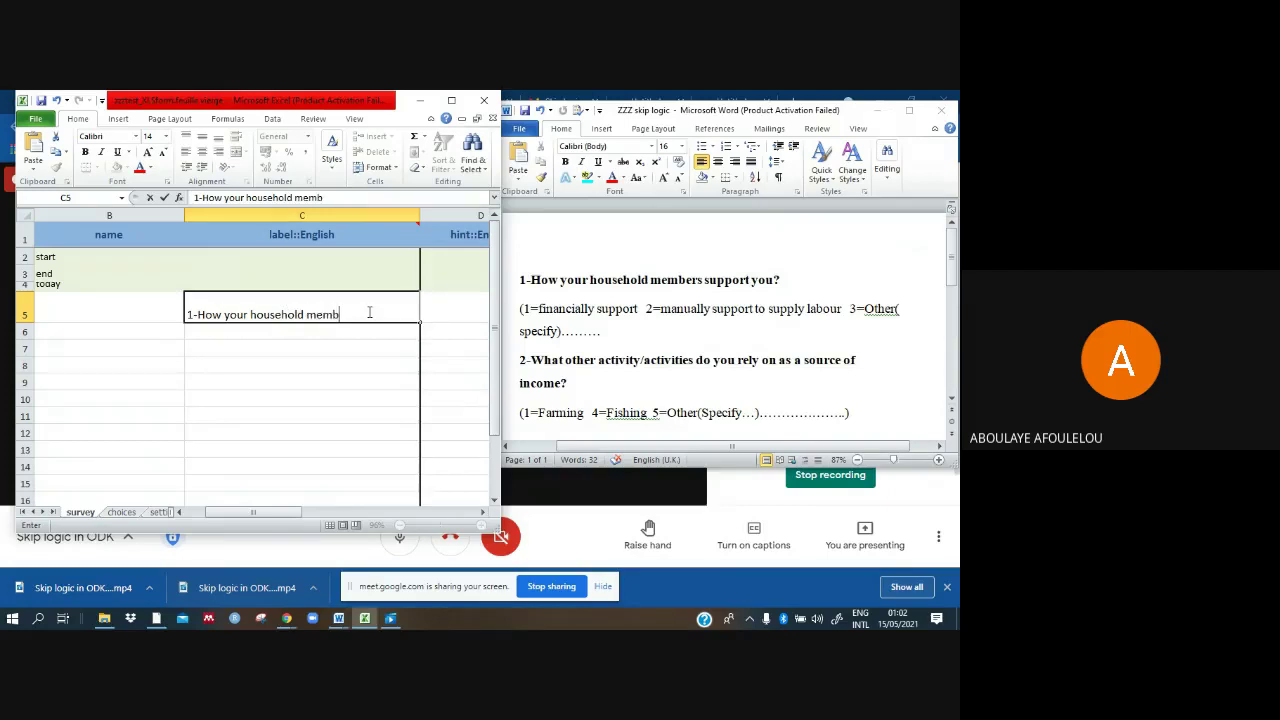
{"action": "type", "text": "ers support you?"}
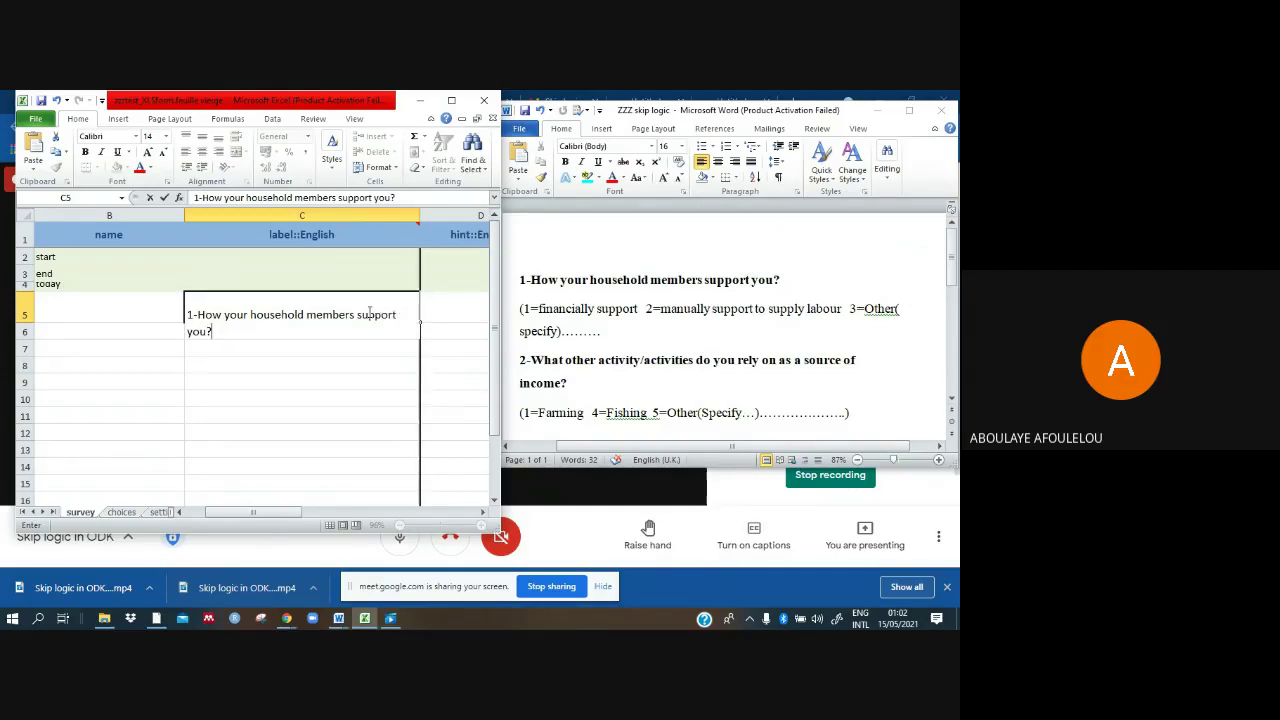
Step: Name the first question household_support in cell B5
{"action": "left_click", "coordinate": [286, 350]}
{"action": "left_click", "coordinate": [145, 300]}
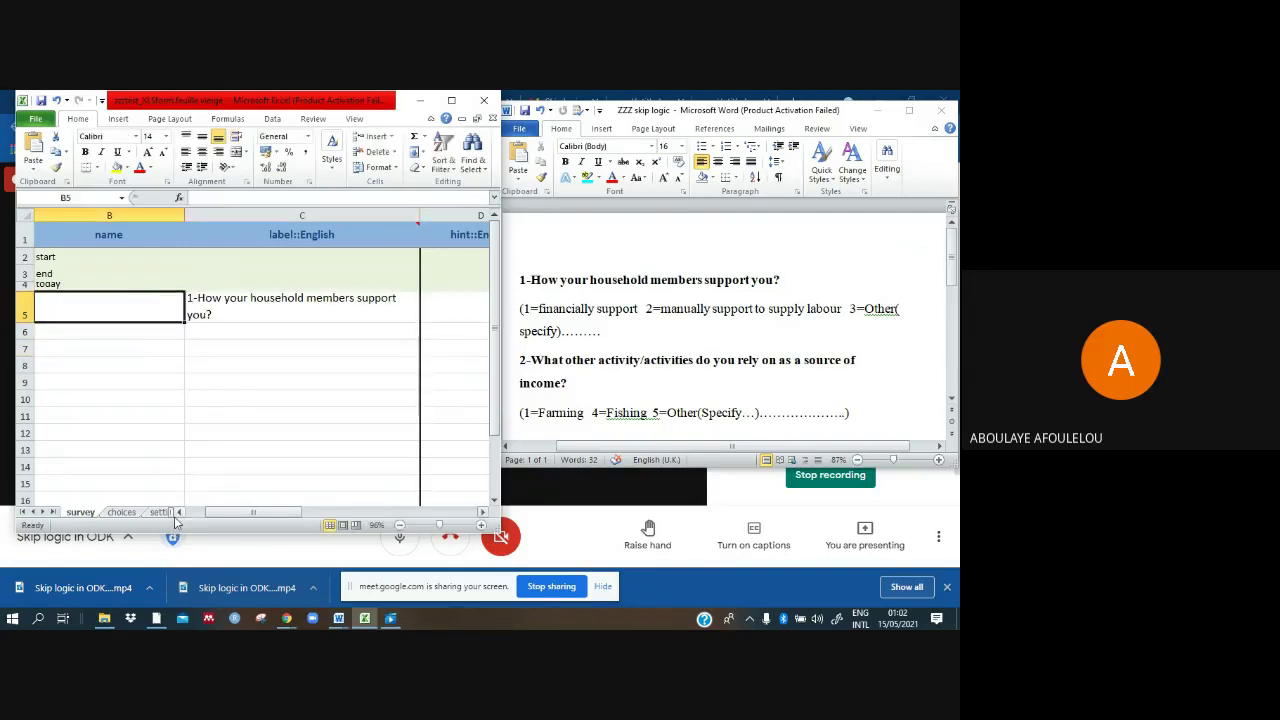
{"action": "left_click", "coordinate": [179, 513]}
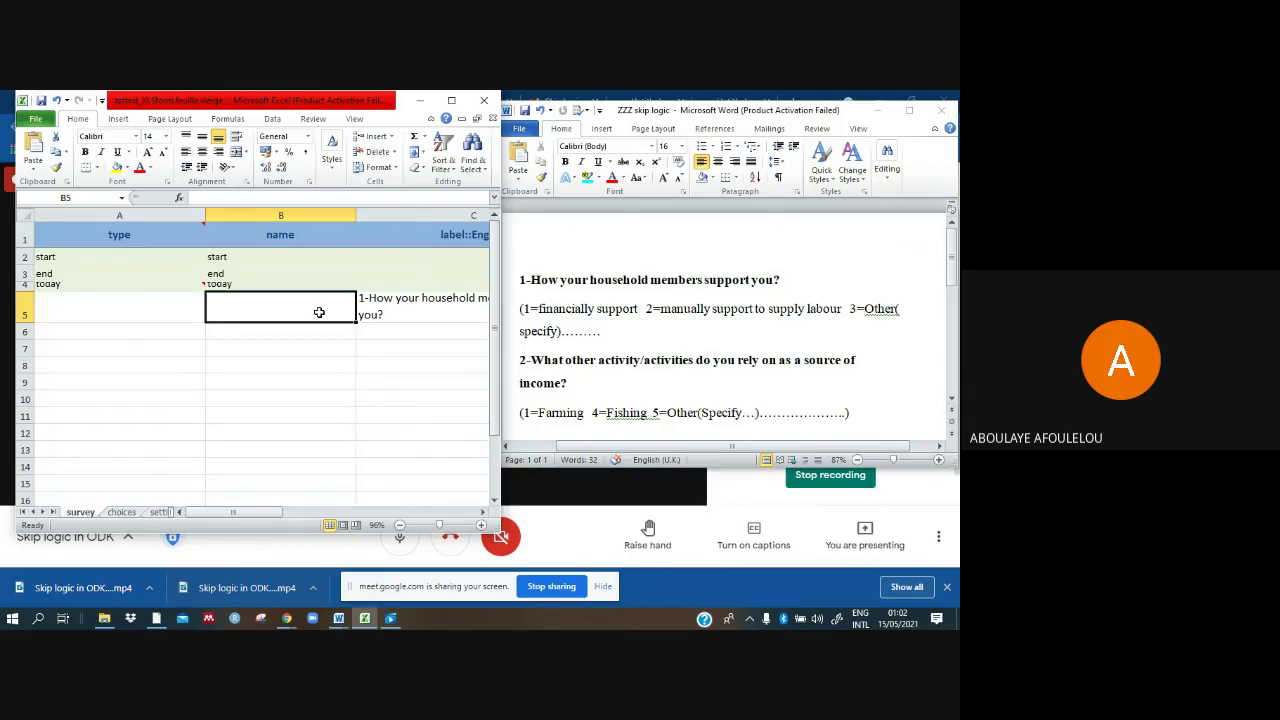
{"action": "type", "text": "hou"}
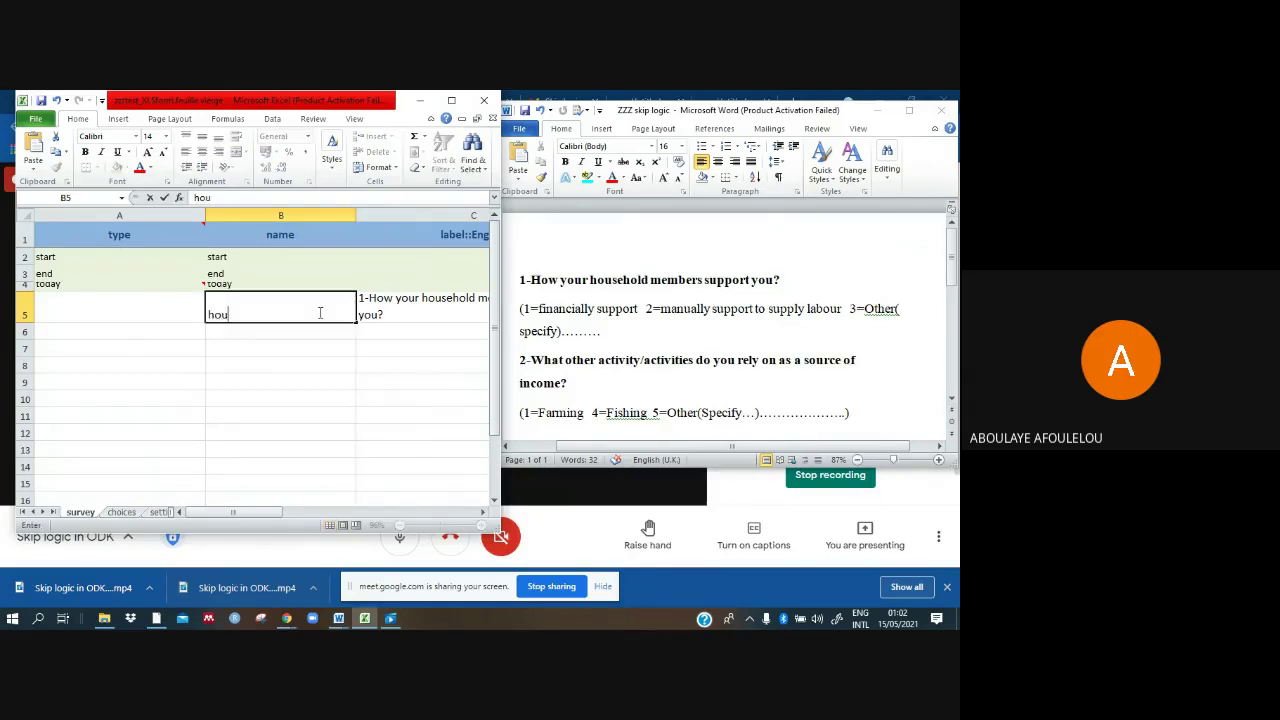
{"action": "type", "text": "sehold_supp"}
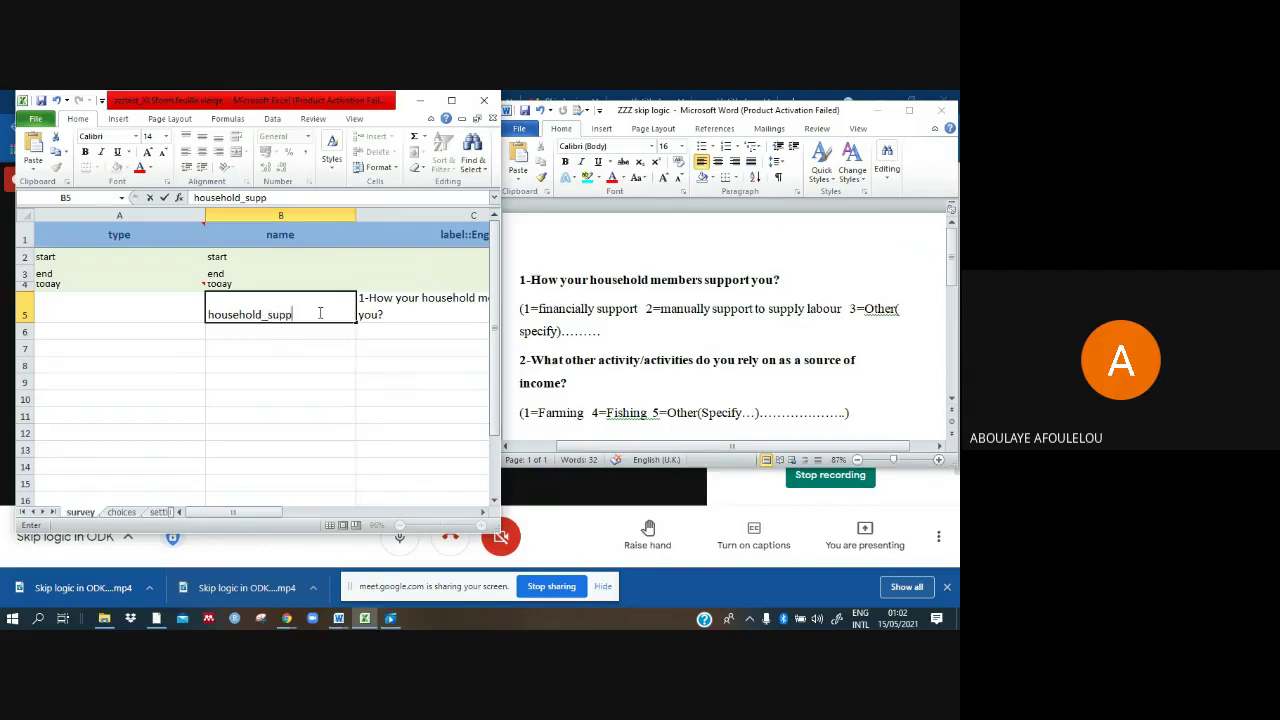
{"action": "type", "text": "ort"}
{"action": "left_click", "coordinate": [143, 311]}
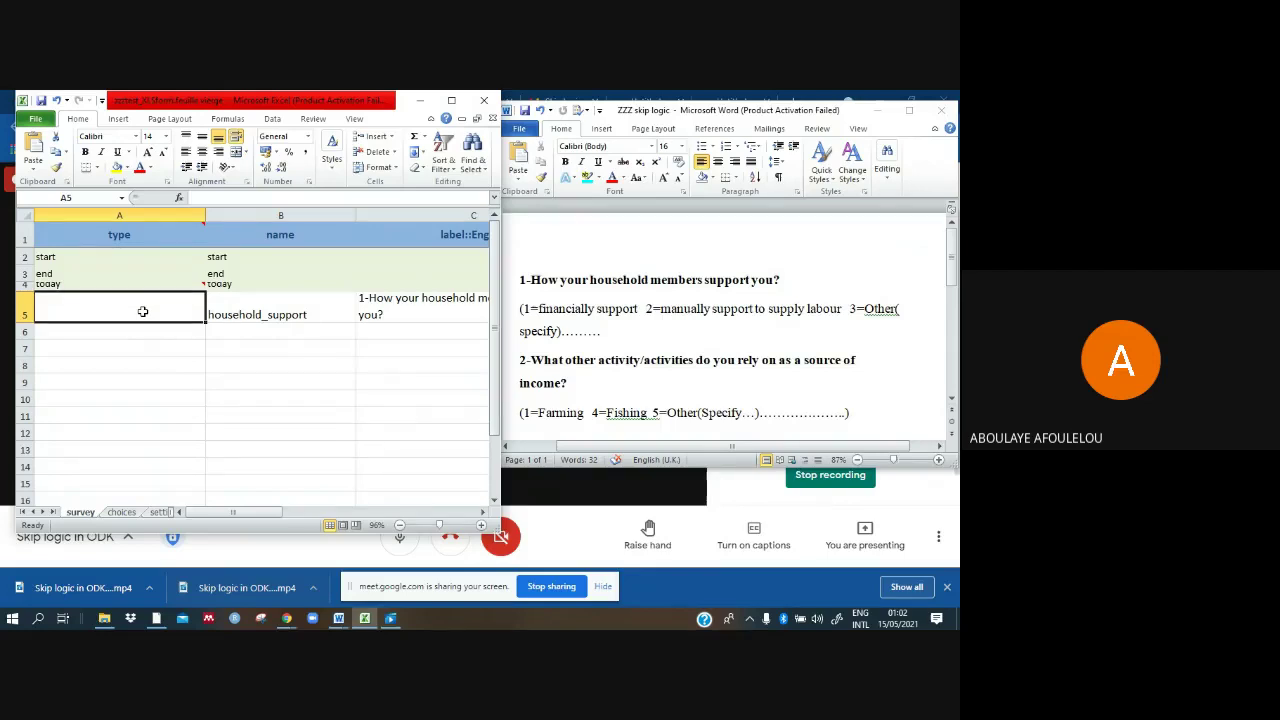
Step: Set A5's type to select_multiple household_support, reusing the name copied from B5
{"action": "type", "text": "select_"}
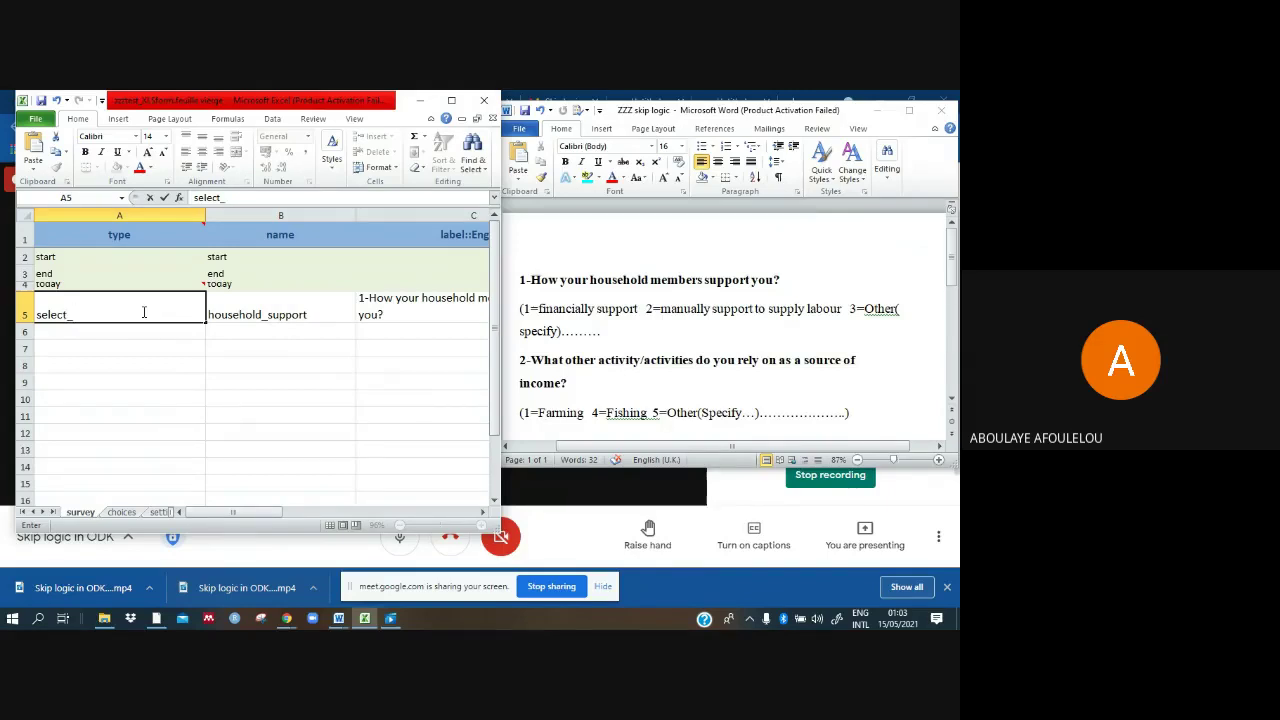
{"action": "type", "text": "multiple"}
{"action": "left_click", "coordinate": [340, 305]}
{"action": "double_click", "coordinate": [240, 312]}
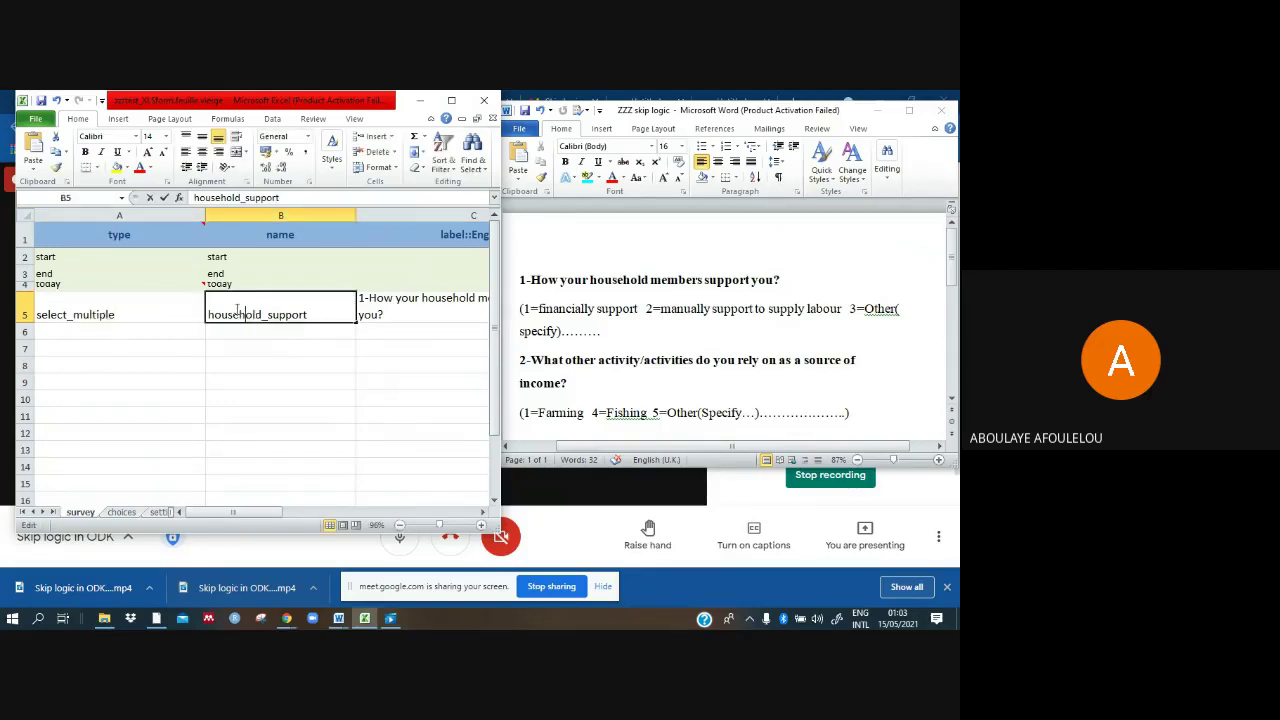
{"action": "left_click_drag", "start_coordinate": [208, 314], "coordinate": [308, 315]}
{"action": "right_click", "coordinate": [289, 320]}
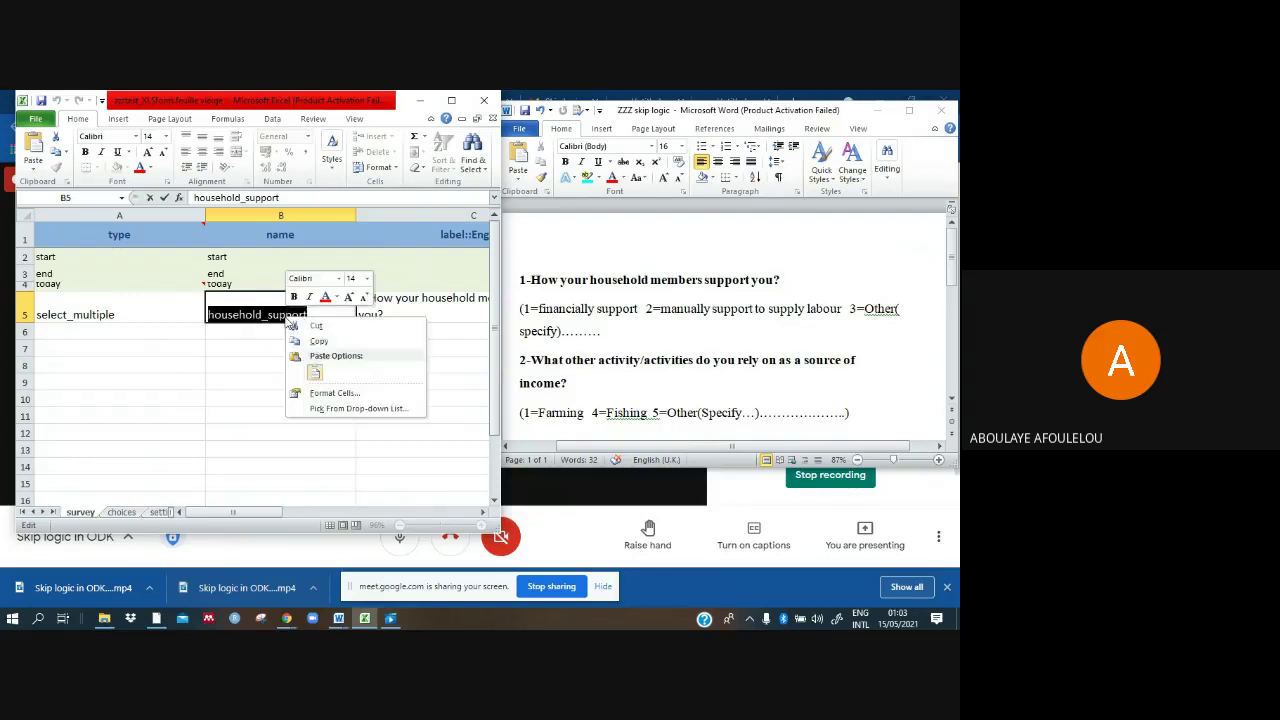
{"action": "left_click", "coordinate": [330, 341]}
{"action": "double_click", "coordinate": [169, 312]}
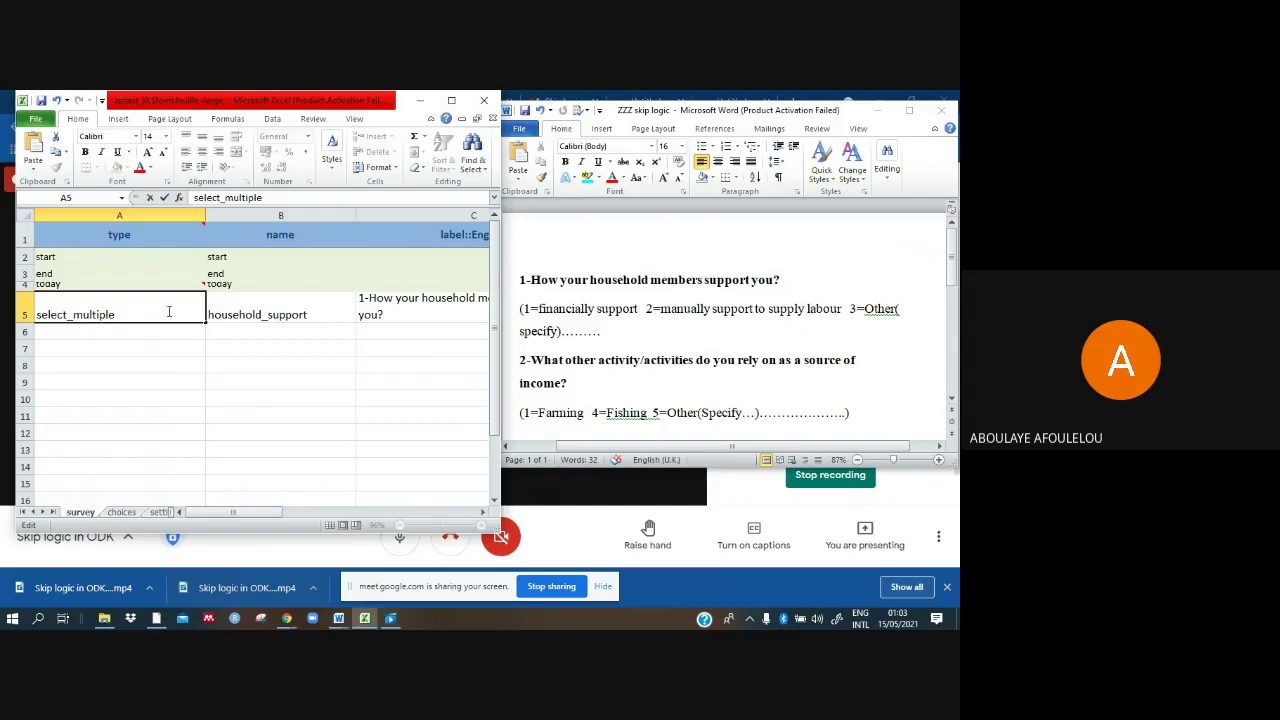
{"action": "key", "text": "ctrl+v"}
{"action": "left_click", "coordinate": [260, 347]}
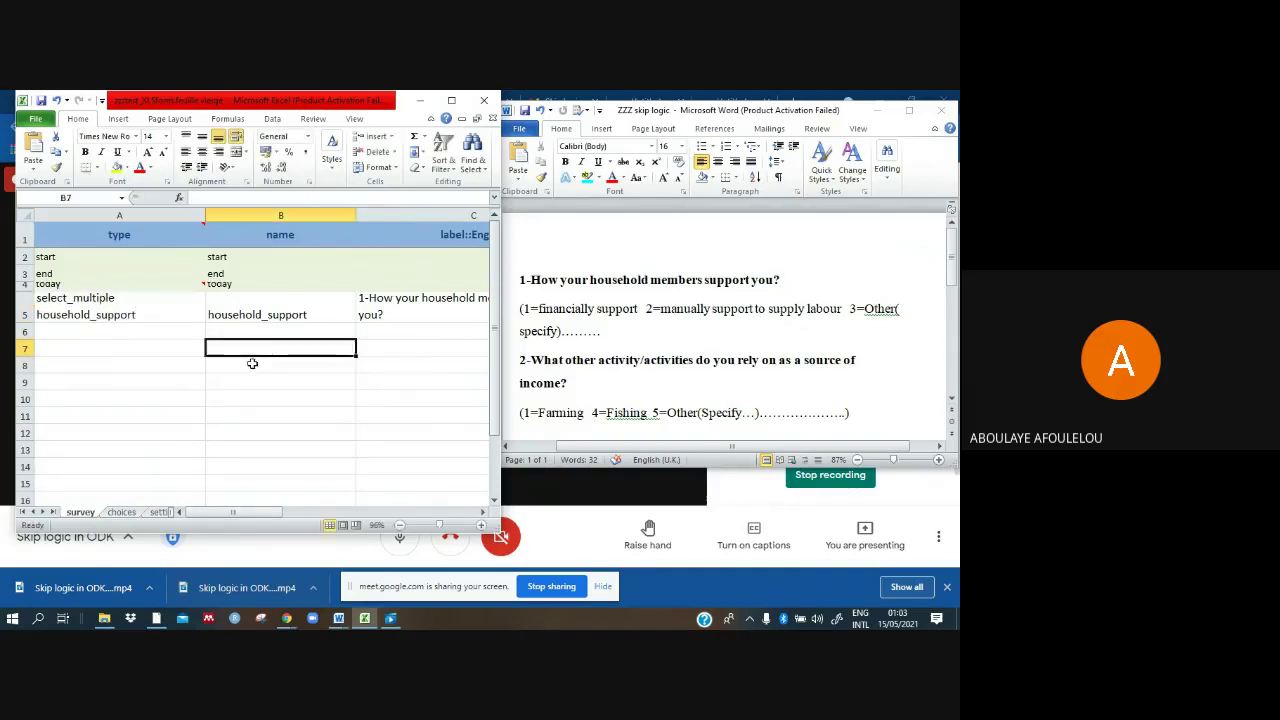
Step: On the choices sheet, clear leftover entries in B2:C2 and fill household_support into A3:A5
{"action": "left_click", "coordinate": [125, 513]}
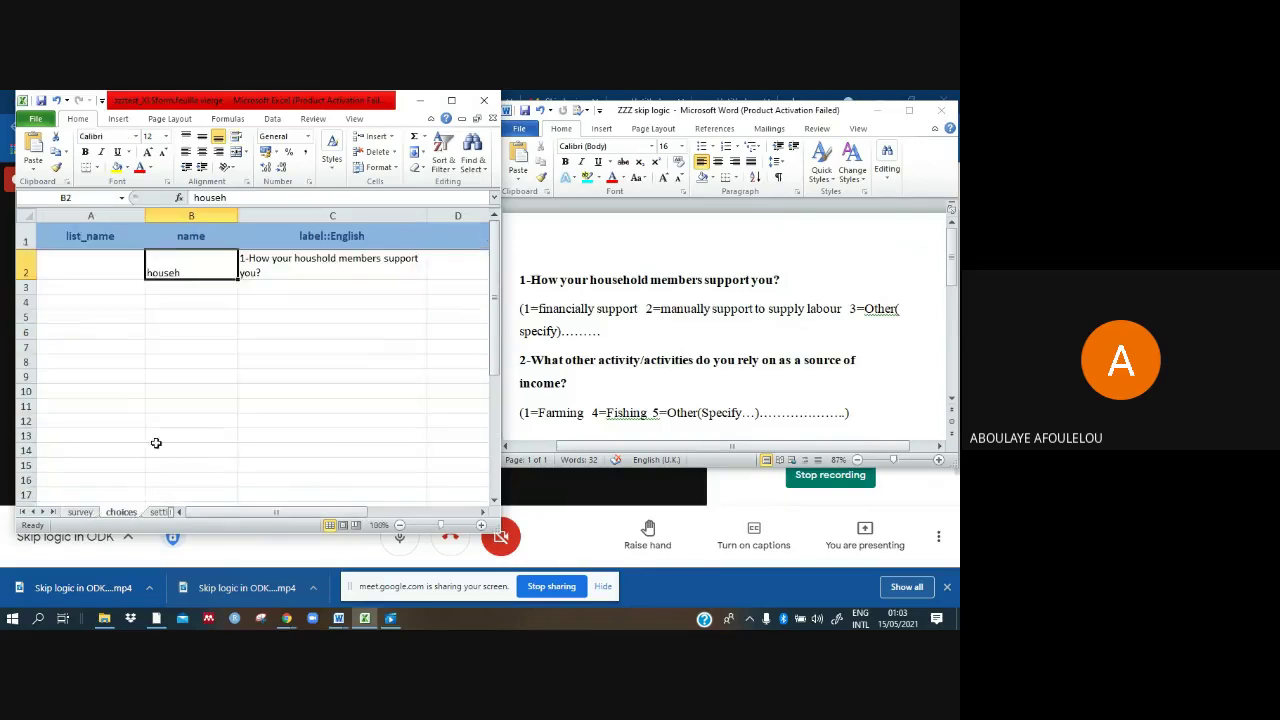
{"action": "left_click", "coordinate": [293, 263]}
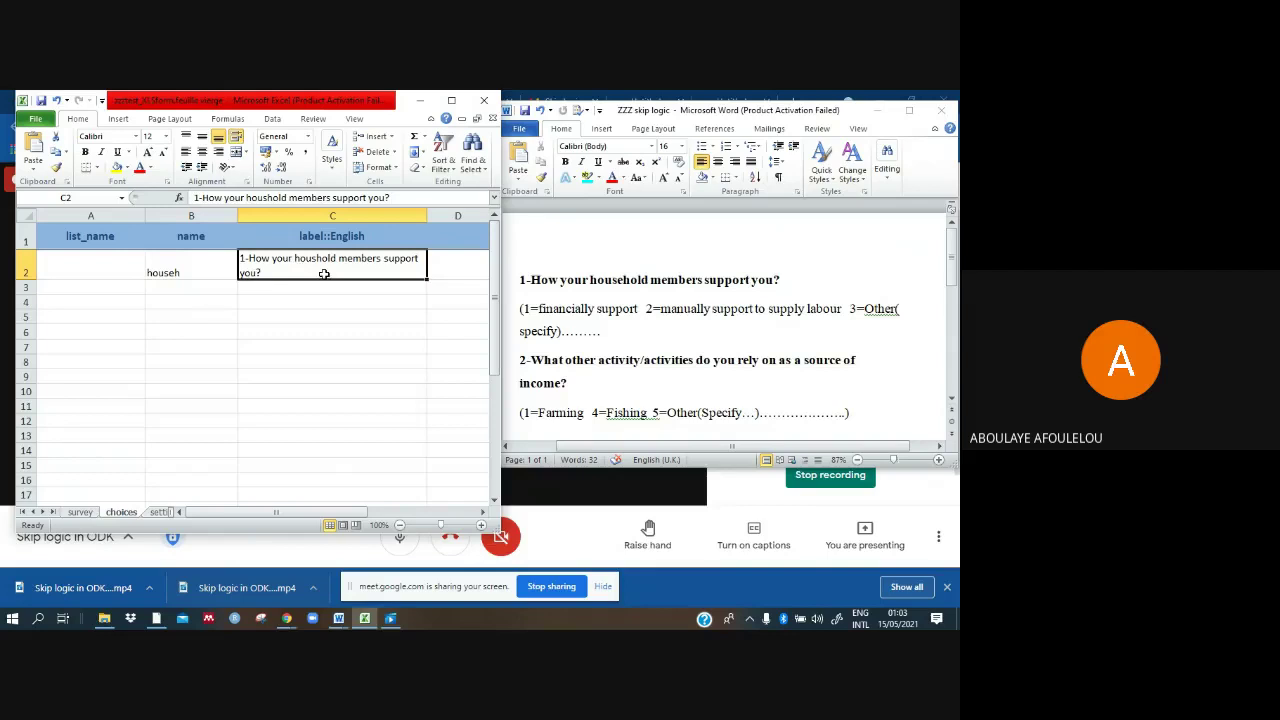
{"action": "key", "text": "Delete"}
{"action": "left_click", "coordinate": [183, 260]}
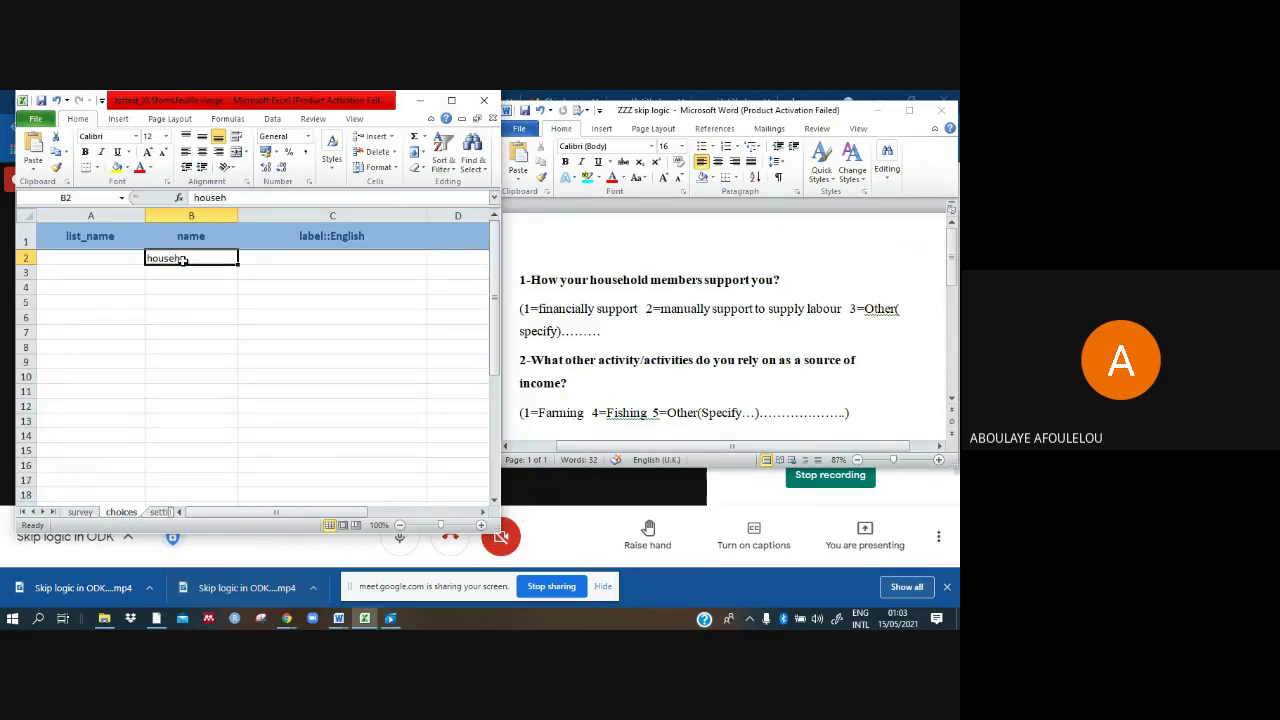
{"action": "key", "text": "Delete"}
{"action": "left_click", "coordinate": [102, 274]}
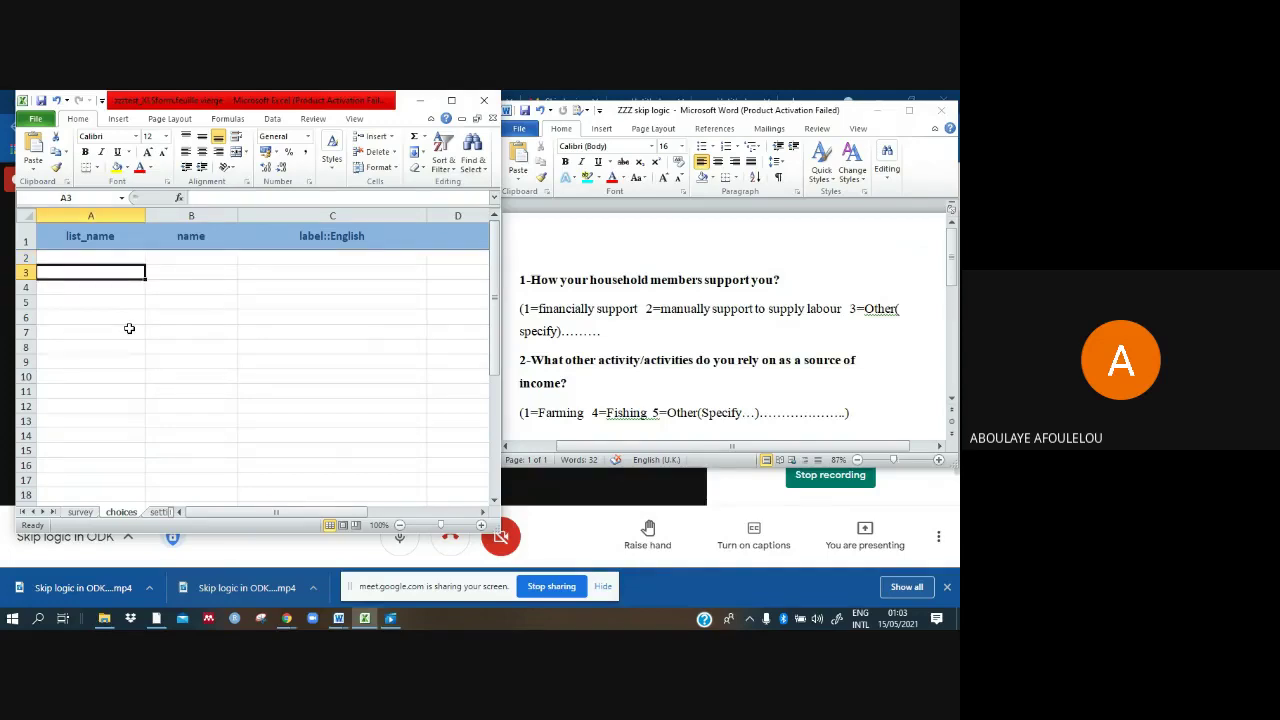
{"action": "key", "text": "ctrl+v"}
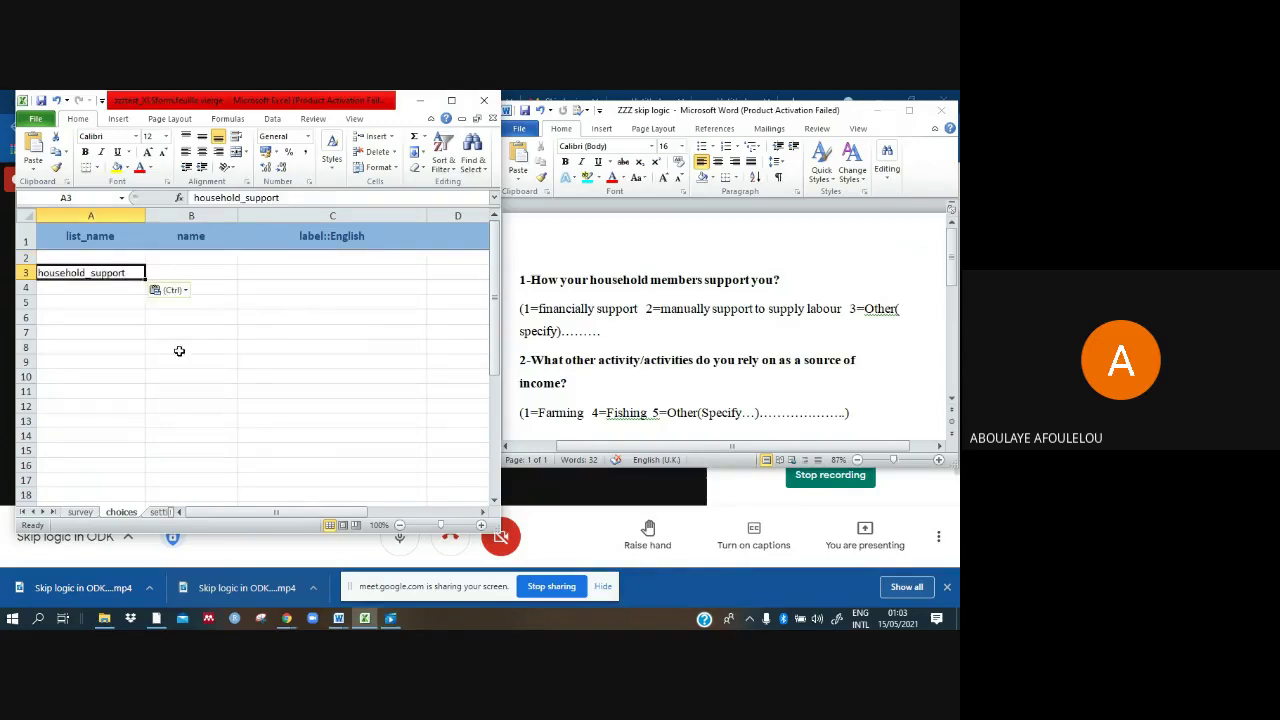
{"action": "left_click_drag", "start_coordinate": [144, 279], "coordinate": [142, 303]}
Step: Add choices 1 'Financially support' and 2 'Manually support' in B3:C4
{"action": "left_click", "coordinate": [211, 274]}
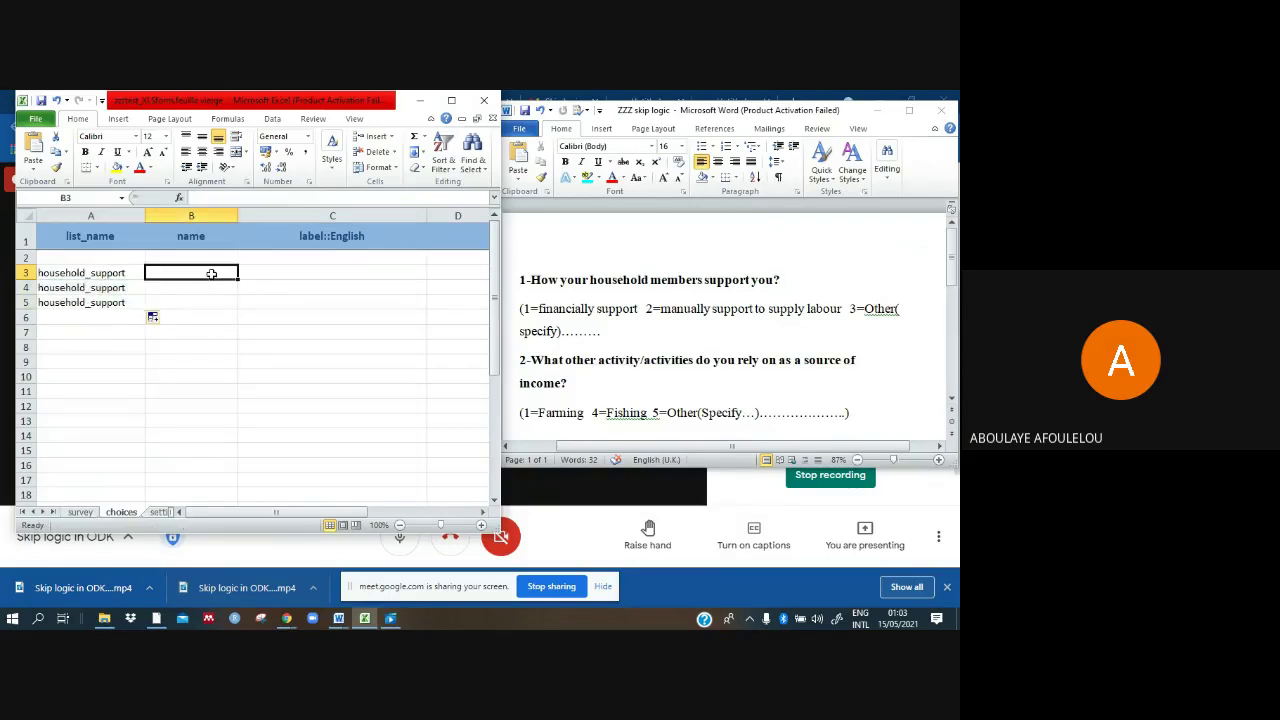
{"action": "type", "text": "1"}
{"action": "left_click", "coordinate": [316, 273]}
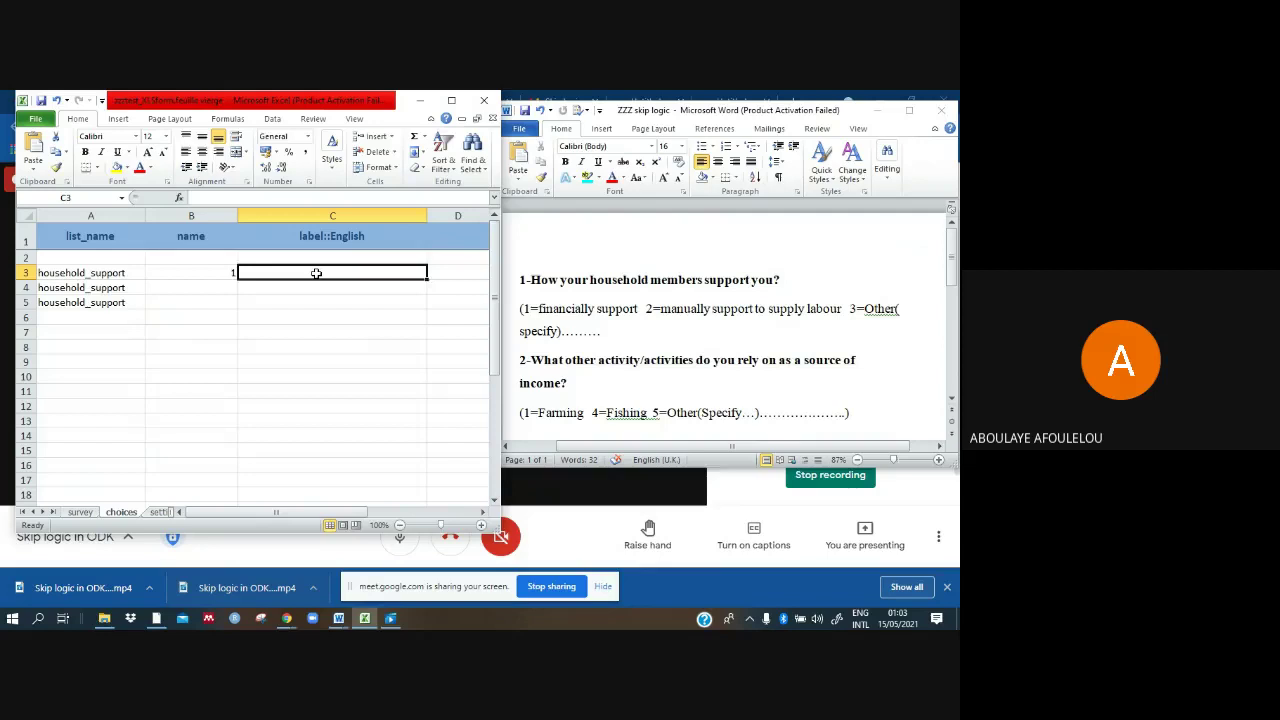
{"action": "type", "text": "Finan"}
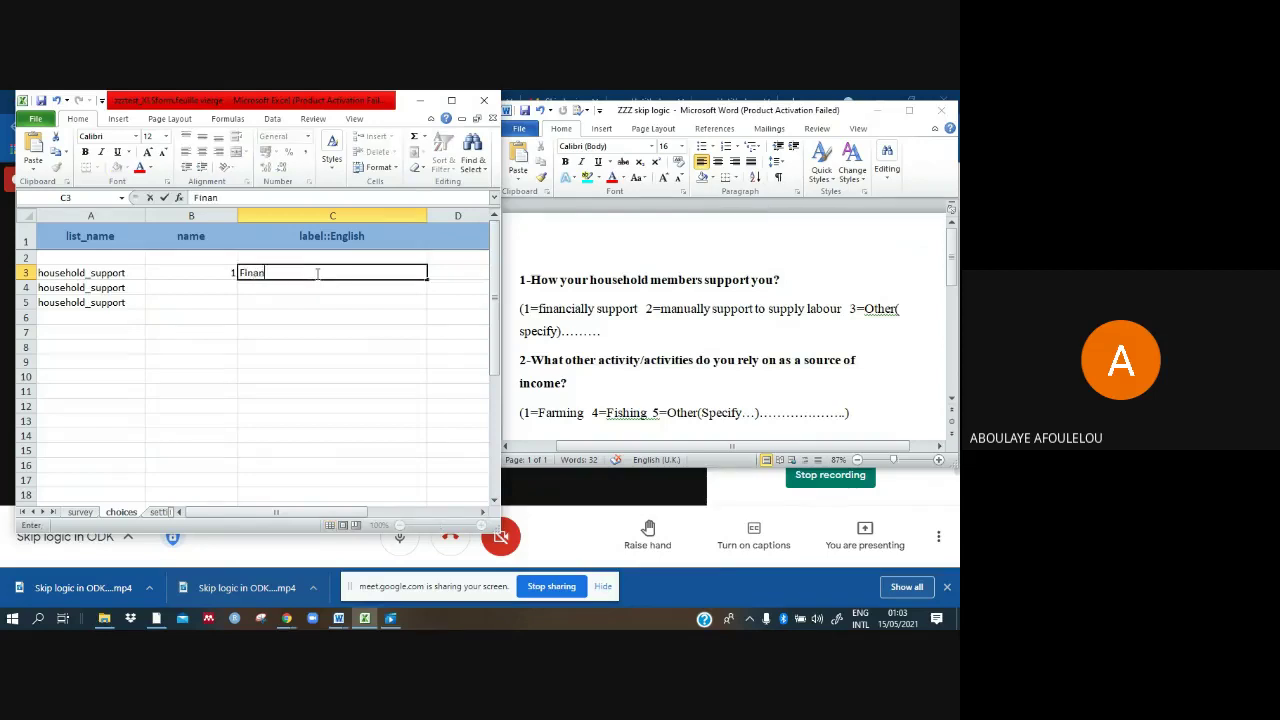
{"action": "type", "text": "cially support"}
{"action": "left_click", "coordinate": [235, 290]}
{"action": "type", "text": "2"}
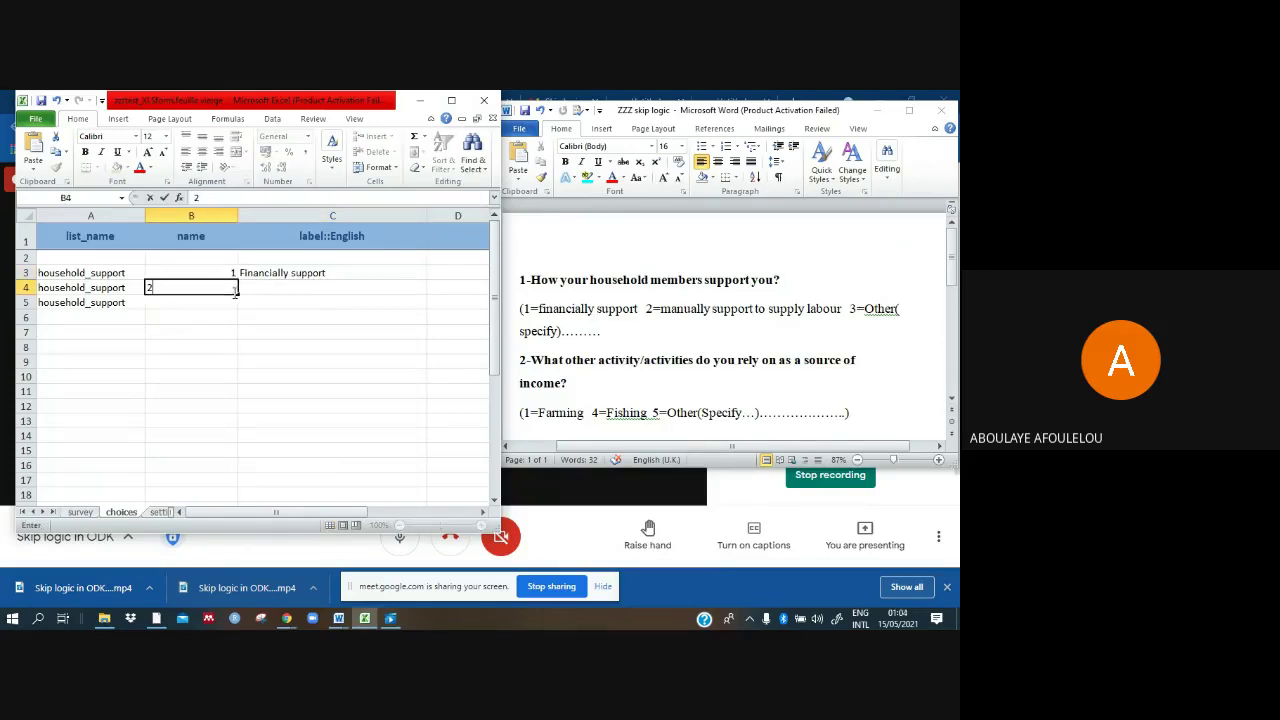
{"action": "left_click", "coordinate": [260, 288]}
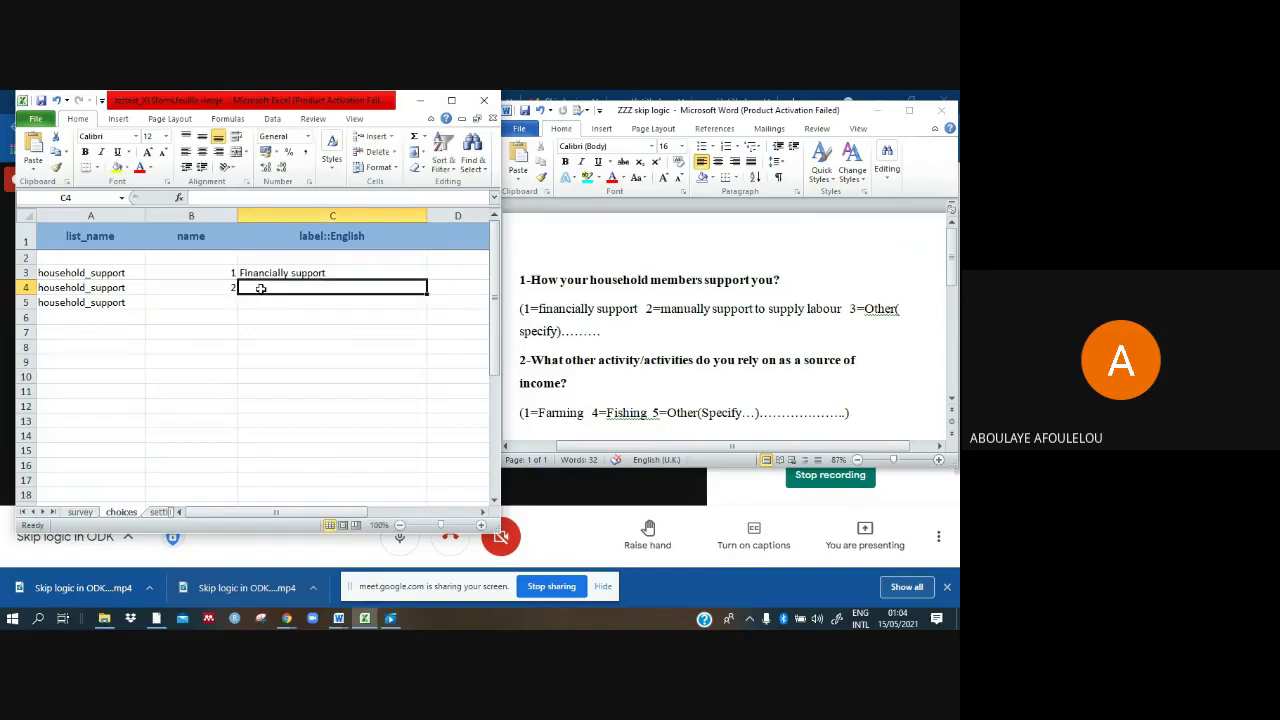
{"action": "type", "text": "Manu"}
{"action": "key", "text": "BackSpace"}
{"action": "key", "text": "BackSpace"}
{"action": "key", "text": "BackSpace"}
{"action": "key", "text": "BackSpace"}
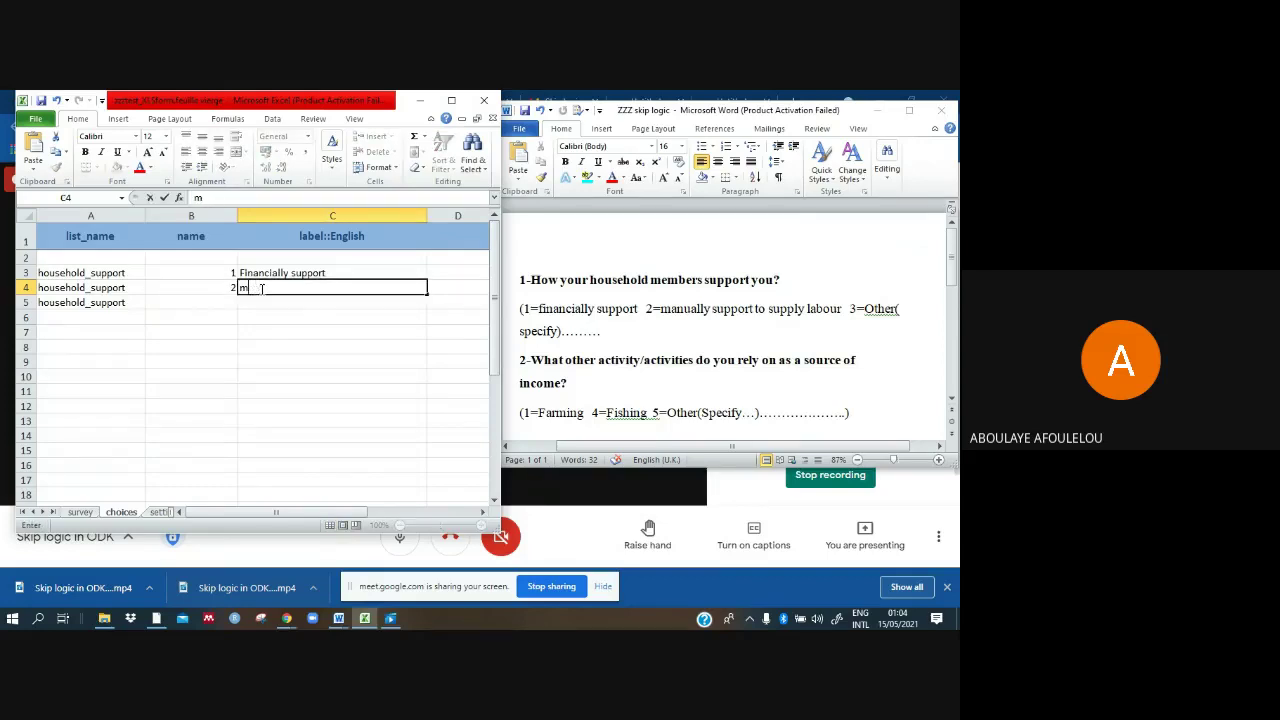
{"action": "type", "text": "Manually support"}
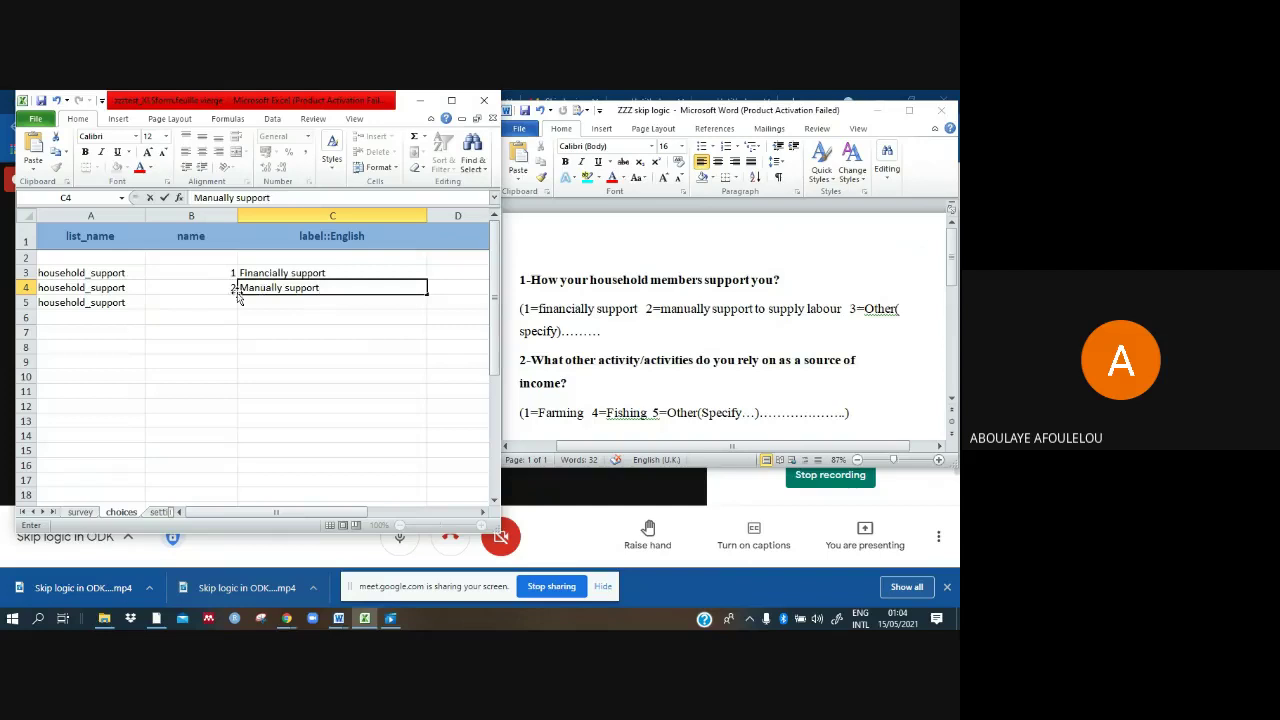
{"action": "left_click", "coordinate": [230, 303]}
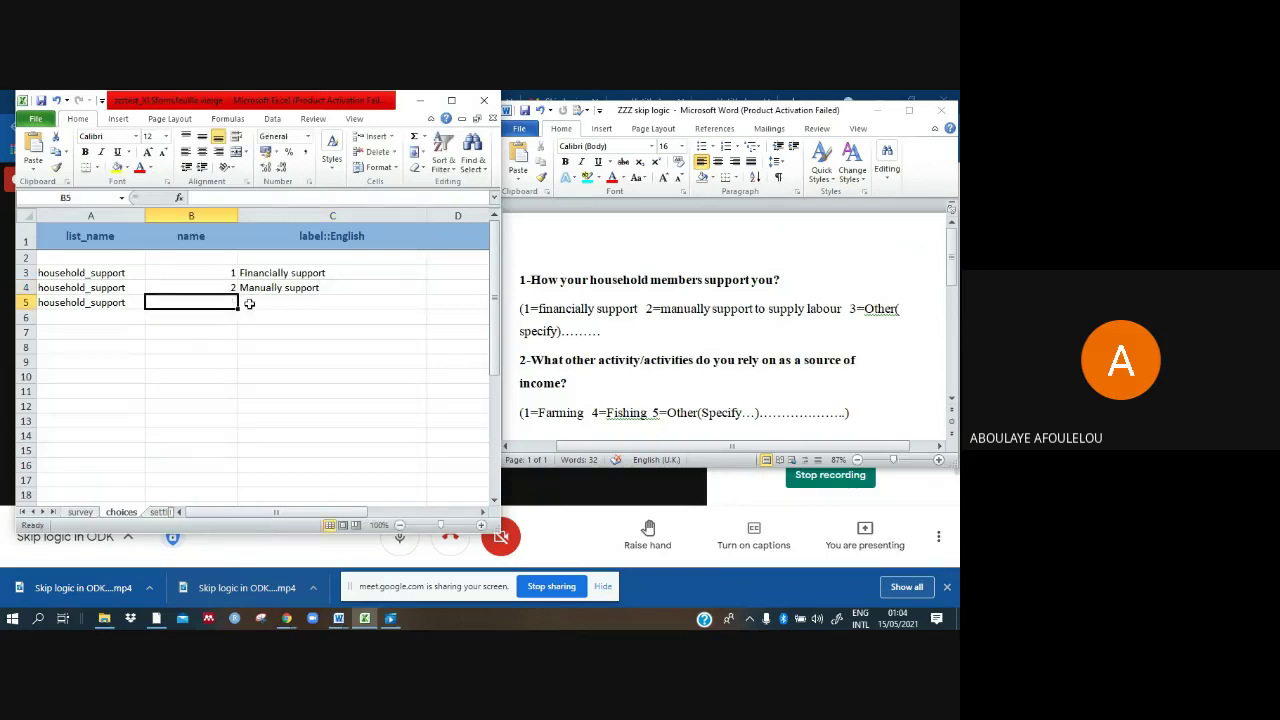
Step: Add the third choice, code 3 labelled Other, in row 5
{"action": "left_click", "coordinate": [252, 302]}
{"action": "left_click", "coordinate": [226, 304]}
{"action": "type", "text": "3"}
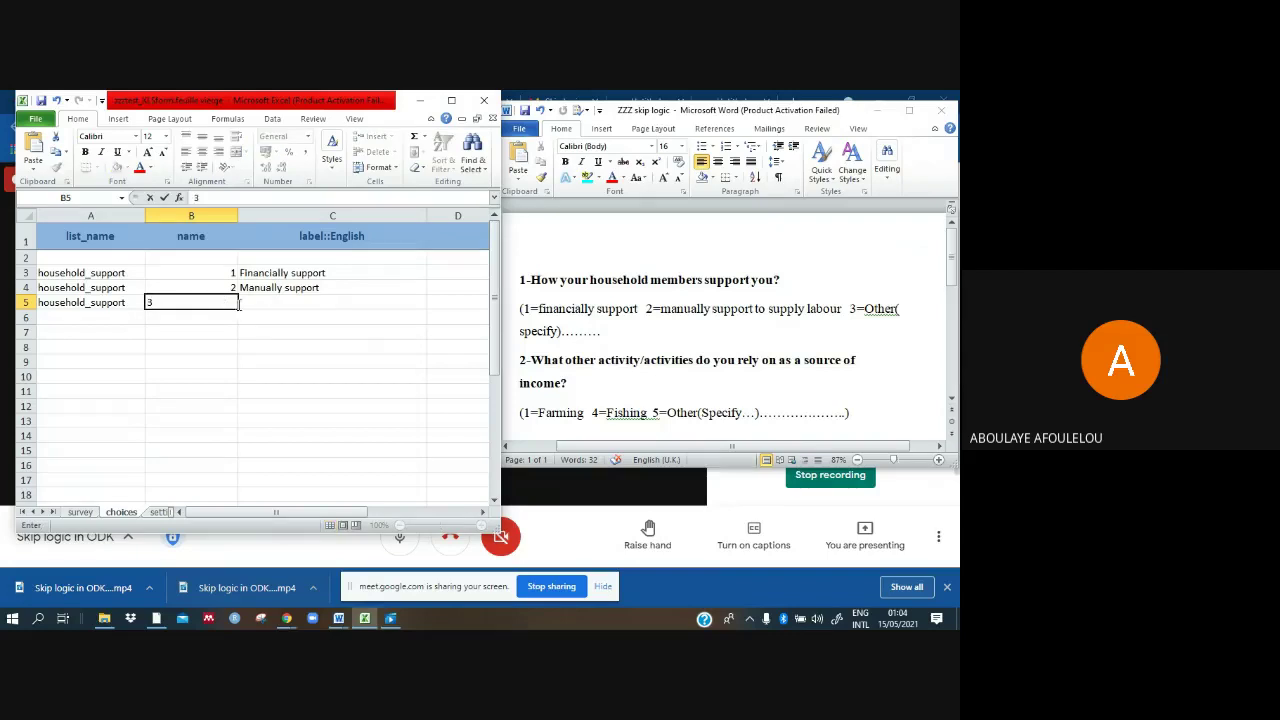
{"action": "left_click", "coordinate": [276, 302]}
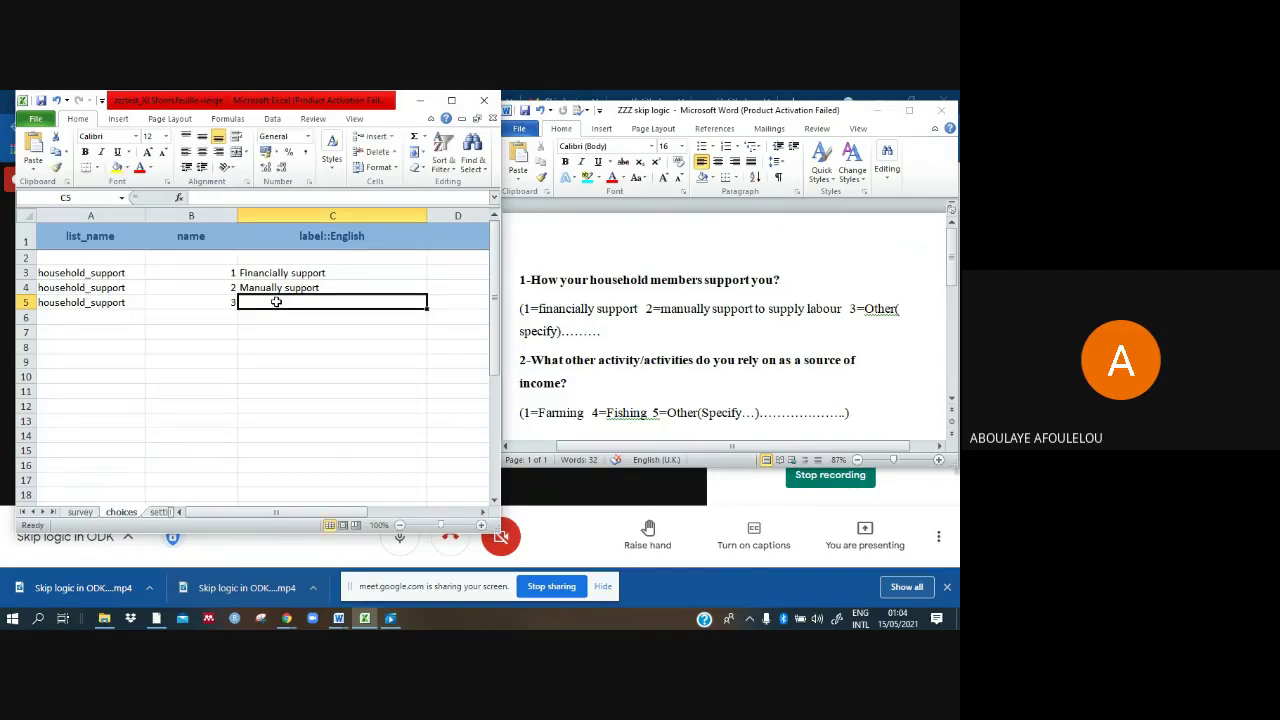
{"action": "type", "text": "Other"}
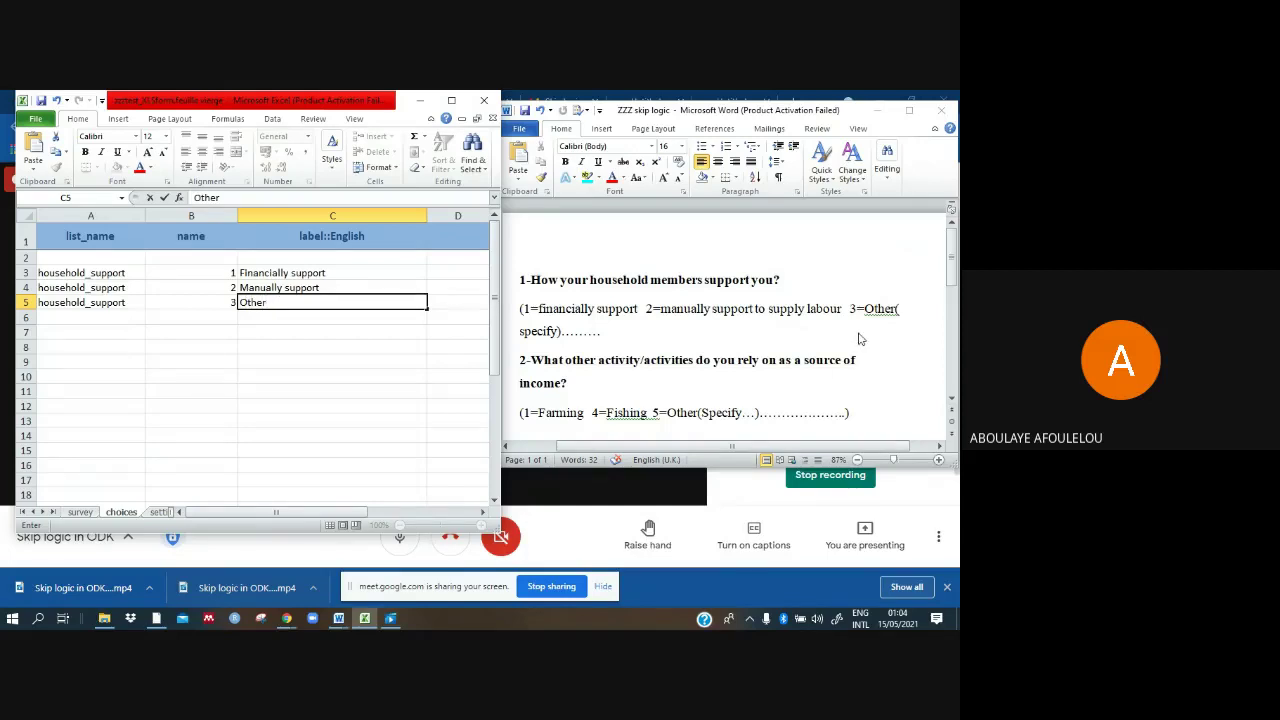
Step: Fill survey row 6 with label 'If other specify', name other_specify and type text
{"action": "left_click", "coordinate": [81, 512]}
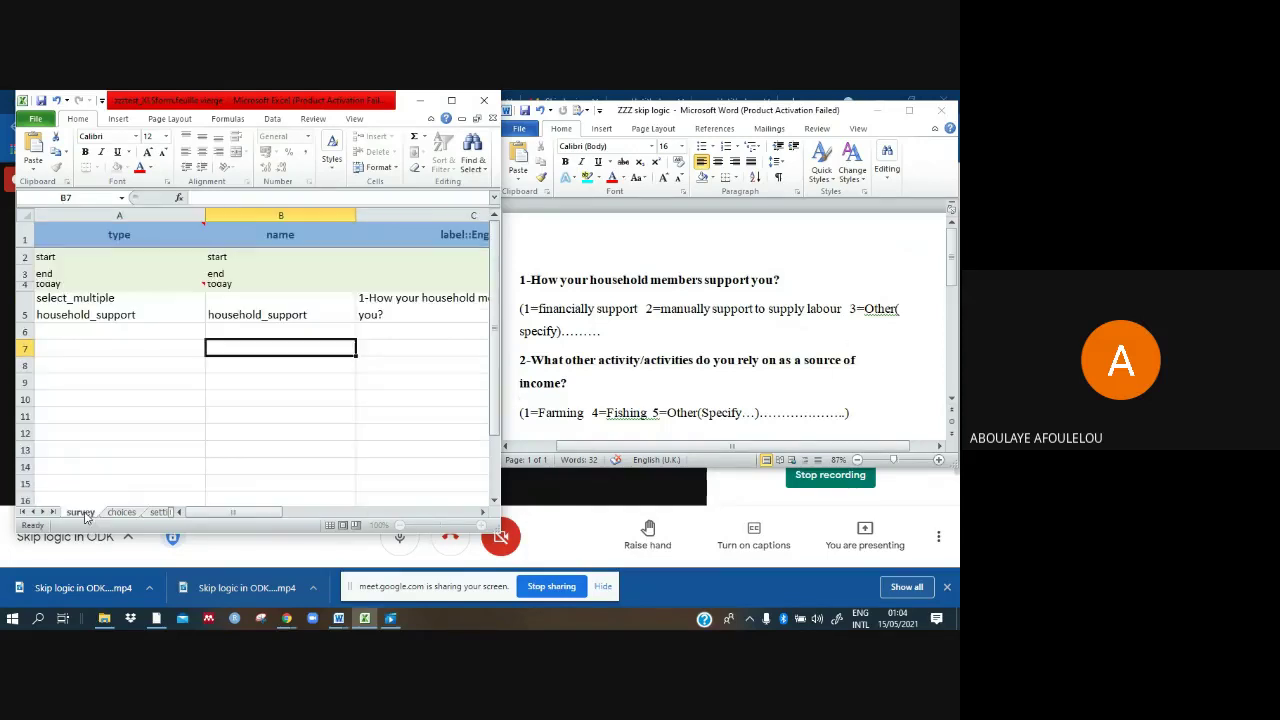
{"action": "left_click", "coordinate": [399, 332]}
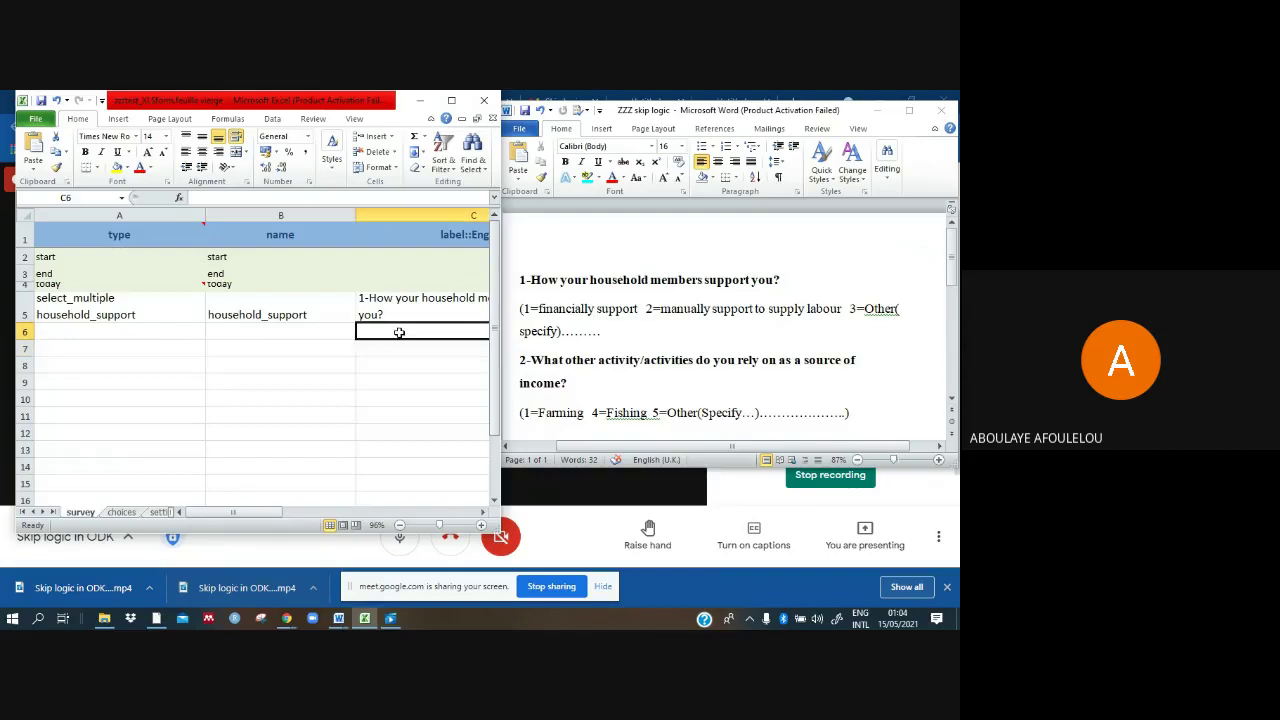
{"action": "type", "text": "I"}
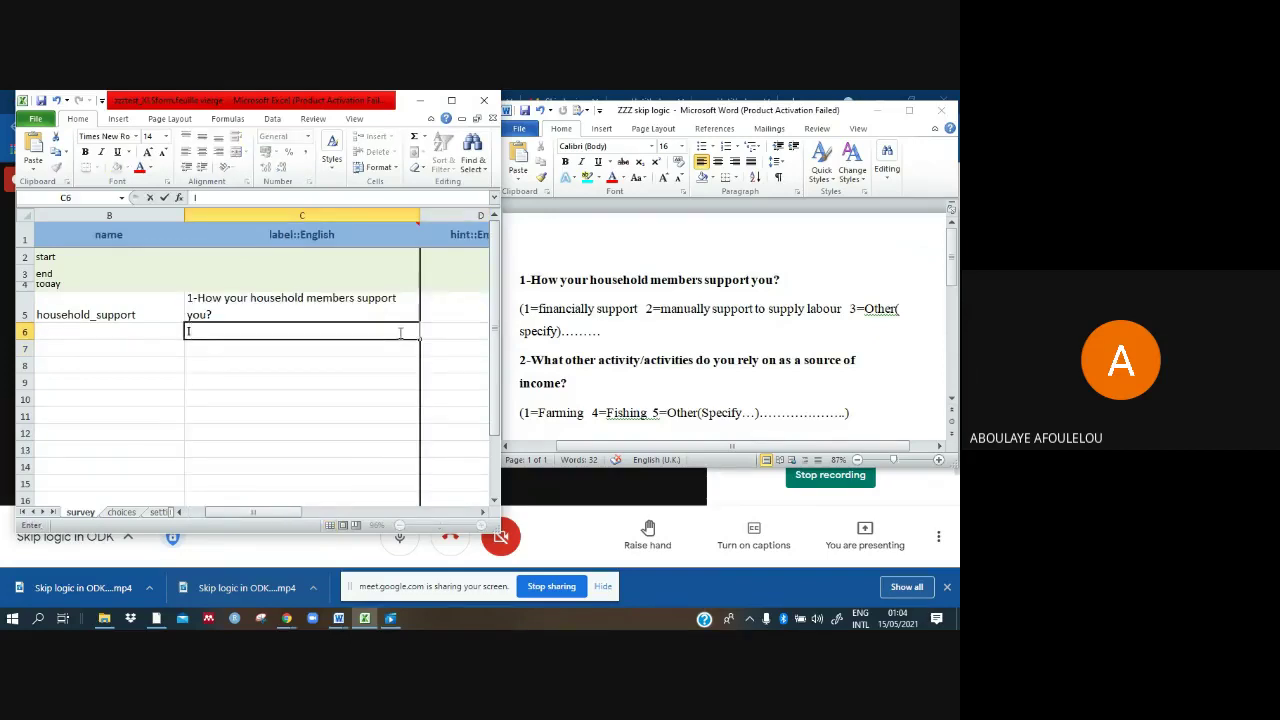
{"action": "type", "text": "f other specify"}
{"action": "left_click", "coordinate": [131, 331]}
{"action": "type", "text": "other"}
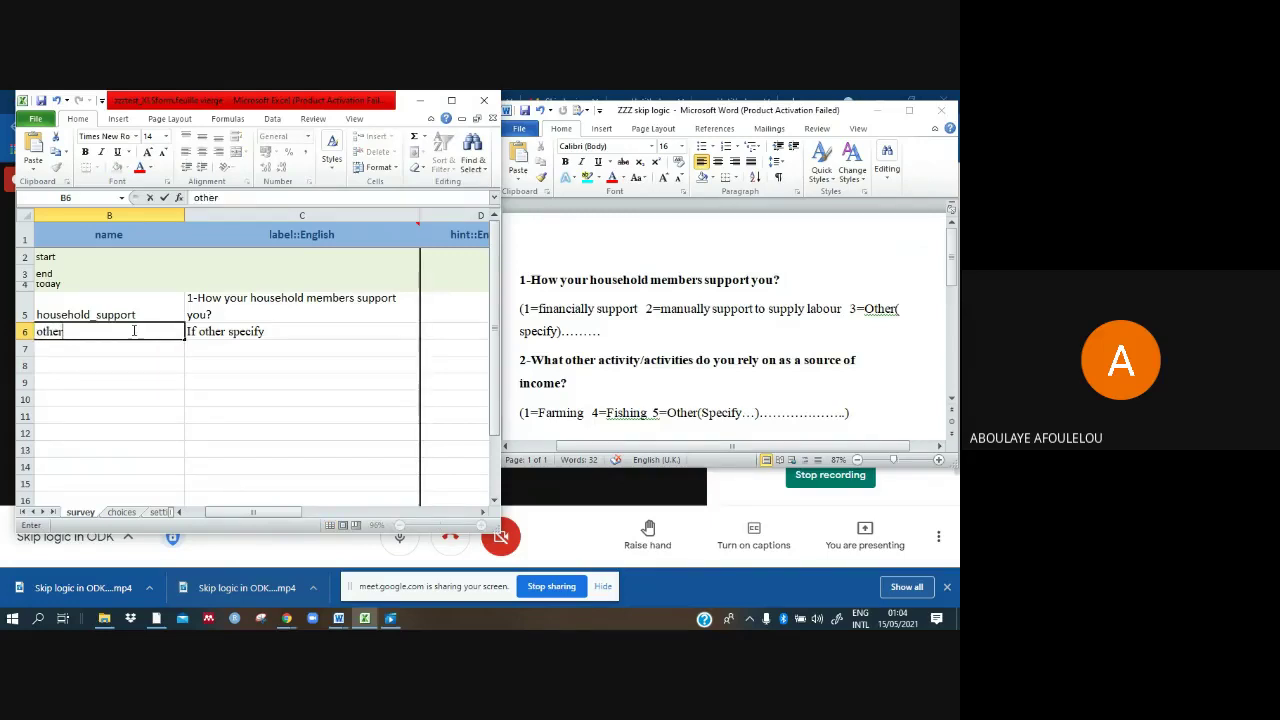
{"action": "type", "text": "_specify"}
{"action": "scroll", "coordinate": [185, 462], "scroll_direction": "left", "scroll_amount": 2}
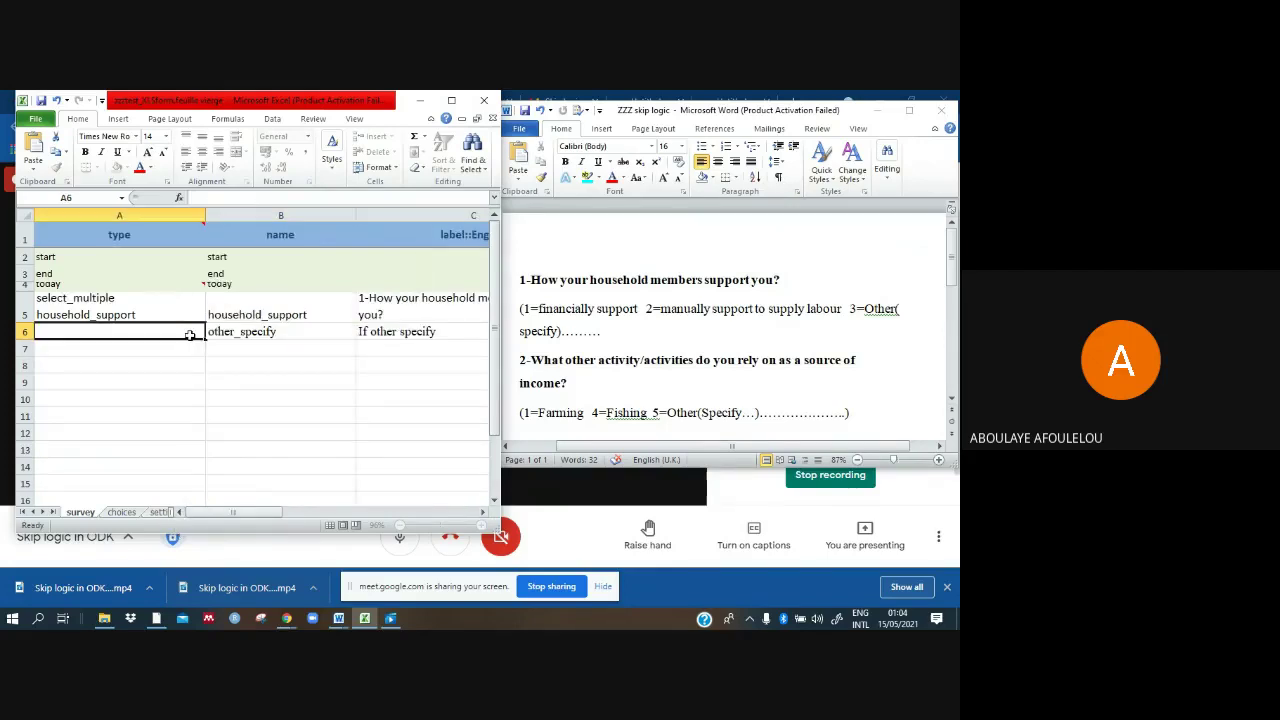
{"action": "type", "text": "tex"}
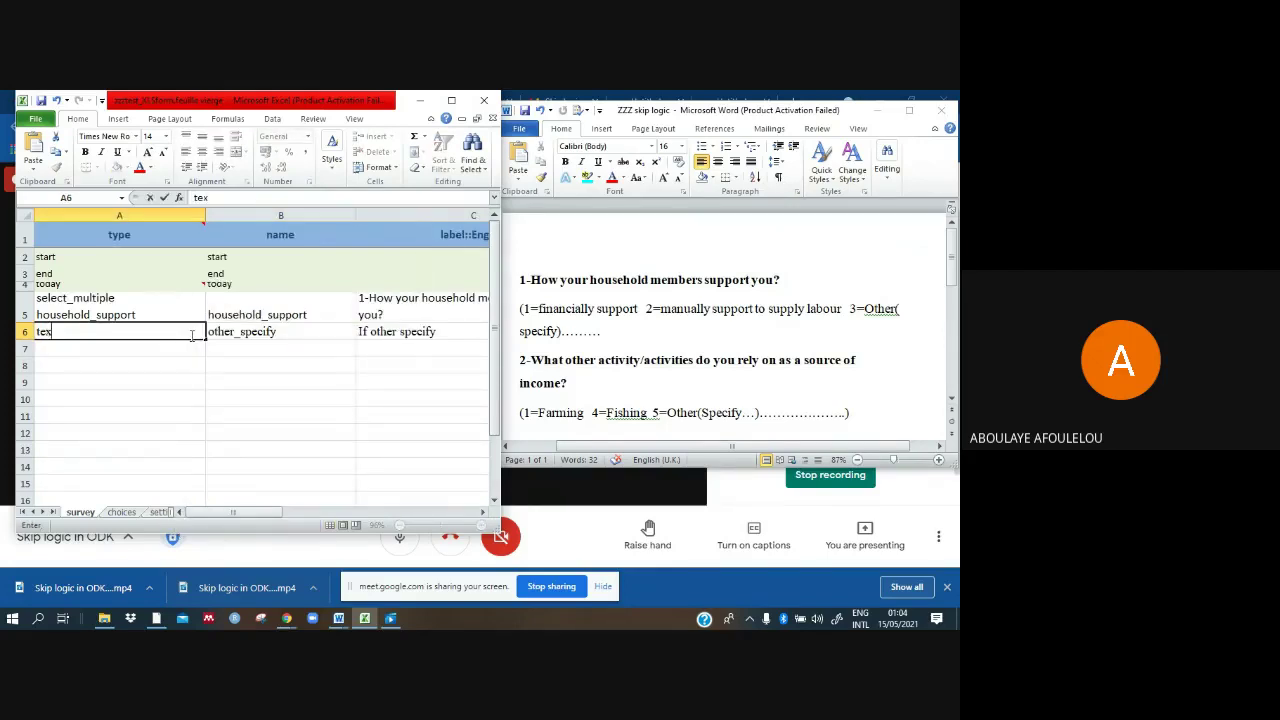
{"action": "type", "text": "t"}
Step: Delete the old relevance conditions in G6:G8
{"action": "left_click", "coordinate": [482, 512]}
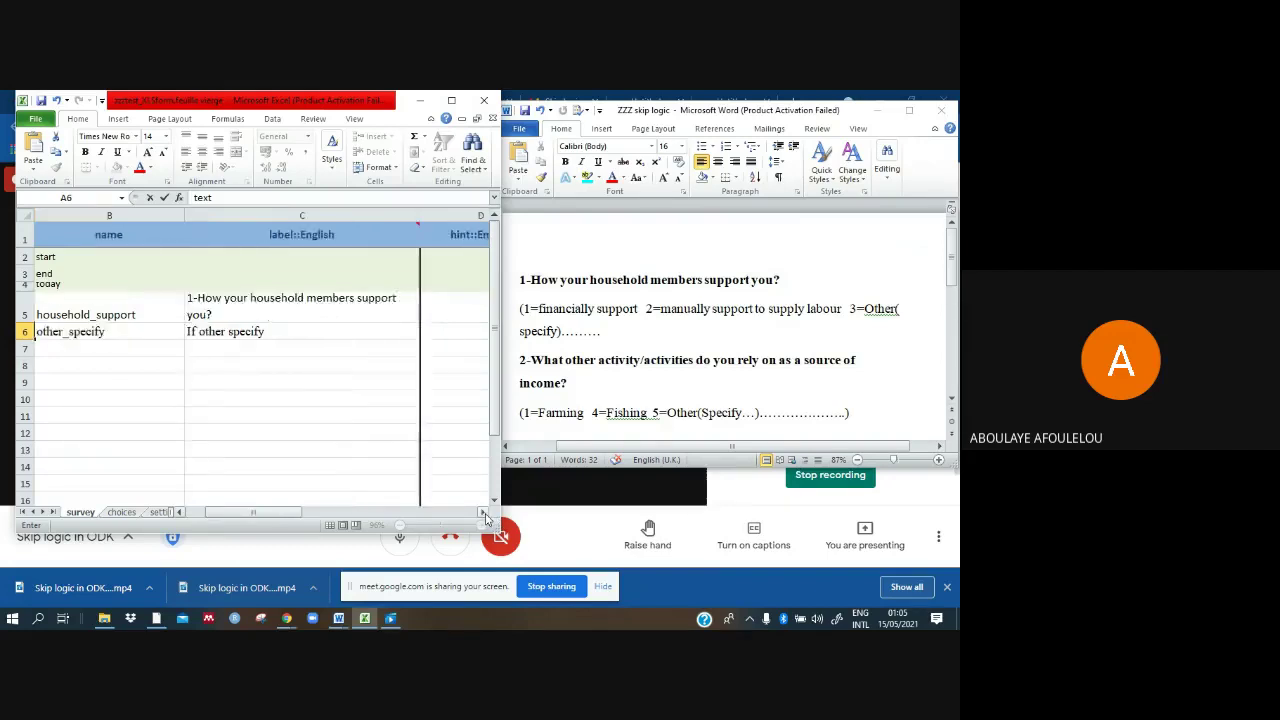
{"action": "left_click", "coordinate": [484, 513]}
{"action": "left_click", "coordinate": [484, 513]}
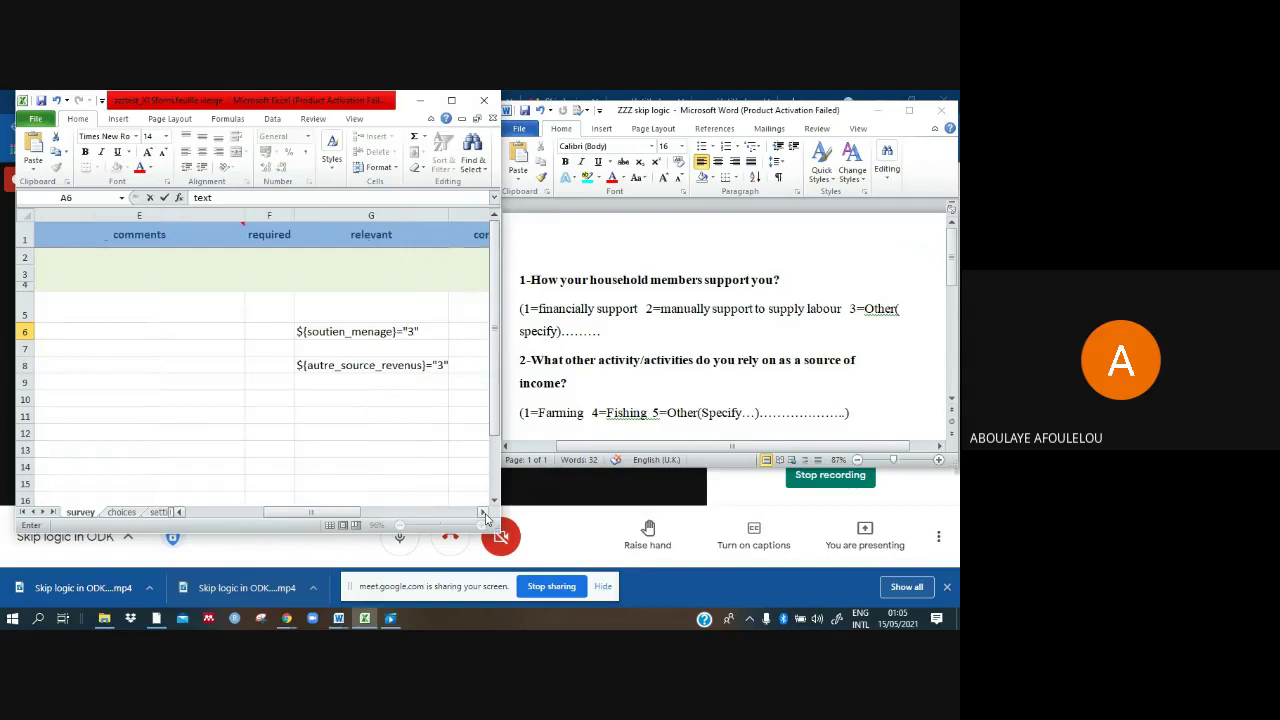
{"action": "left_click_drag", "start_coordinate": [318, 336], "coordinate": [417, 365]}
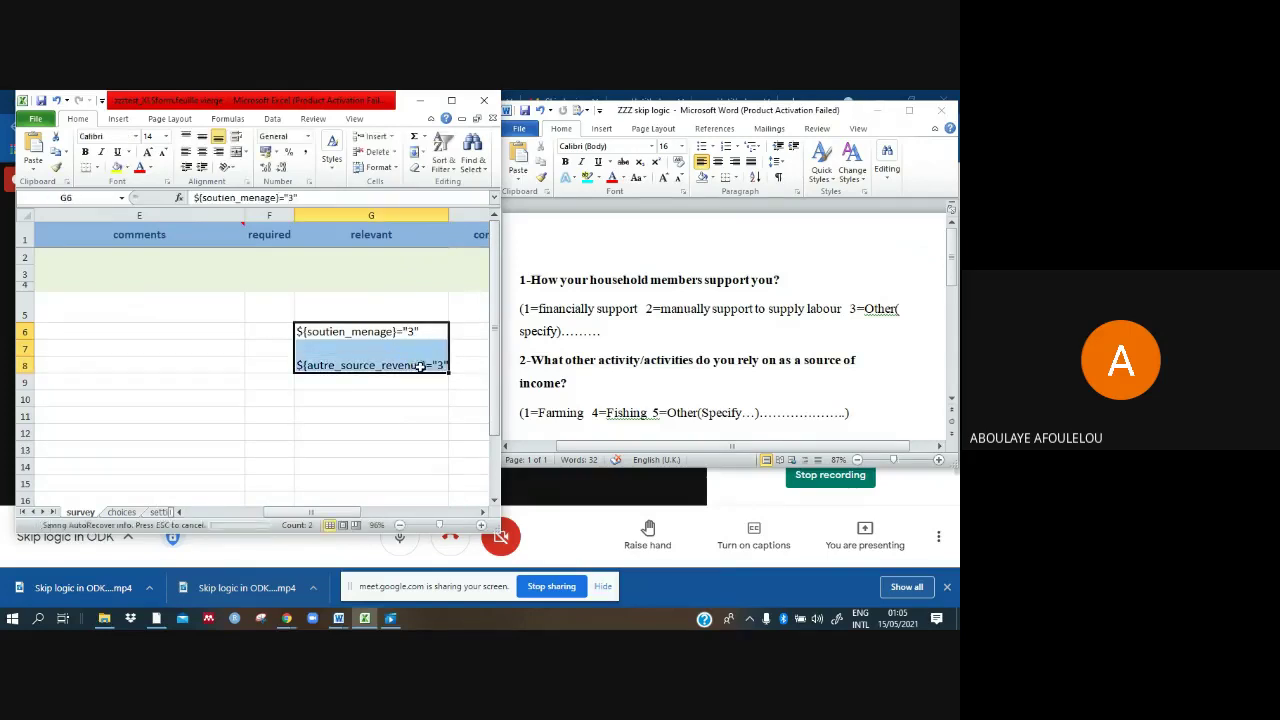
{"action": "key", "text": "Delete"}
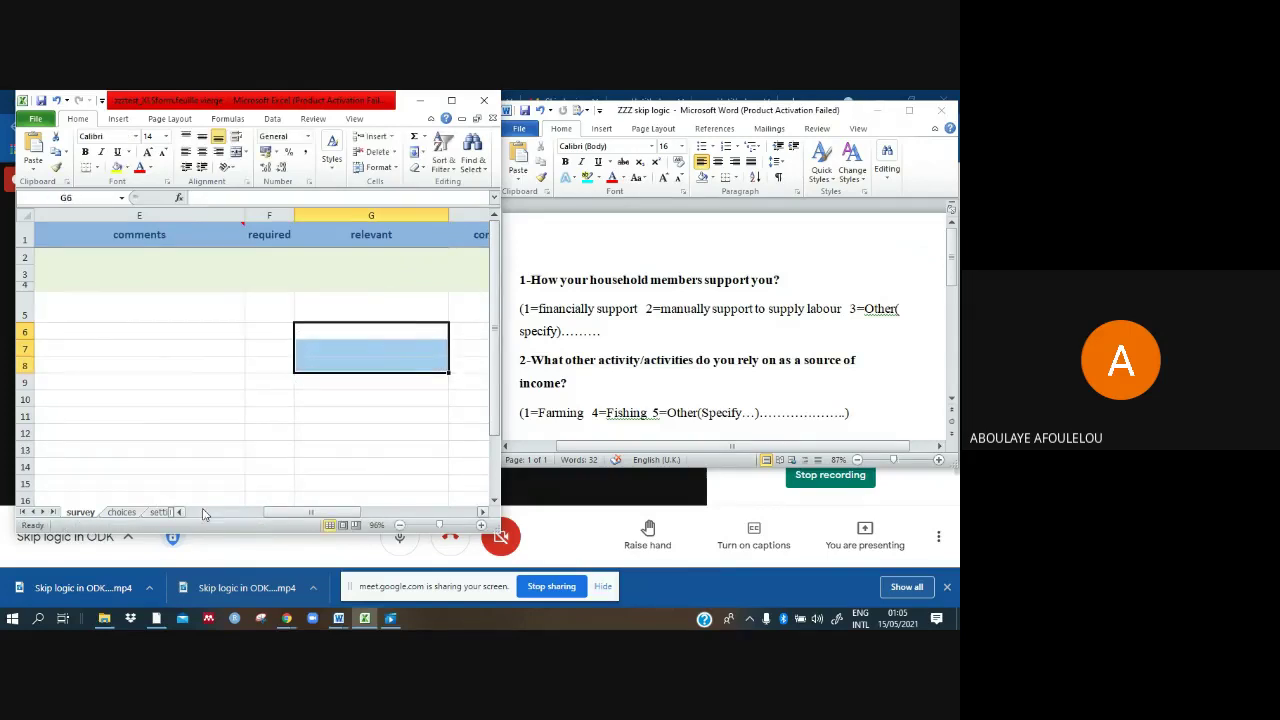
{"action": "scroll", "coordinate": [200, 380], "scroll_direction": "left", "scroll_amount": 5}
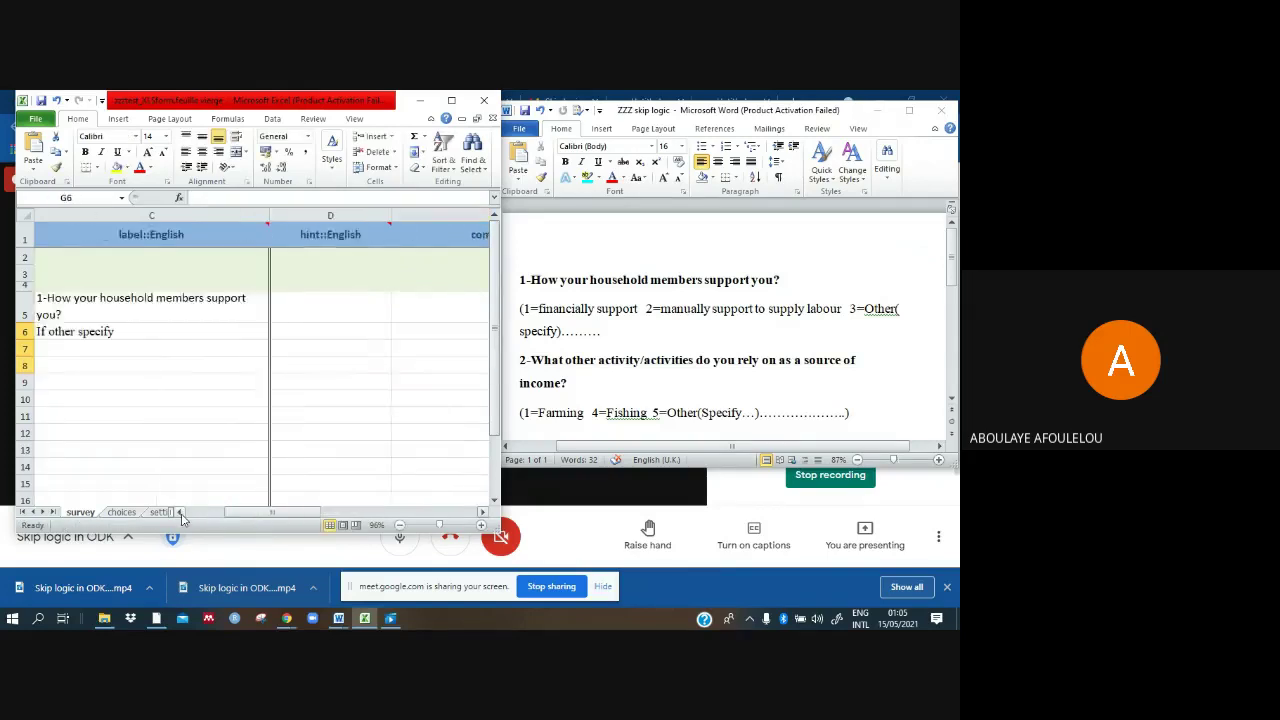
{"action": "left_click", "coordinate": [24, 331]}
Step: Type the relevance ${}="3" in G6 and check the choice codes on the choices sheet
{"action": "left_click", "coordinate": [483, 512]}
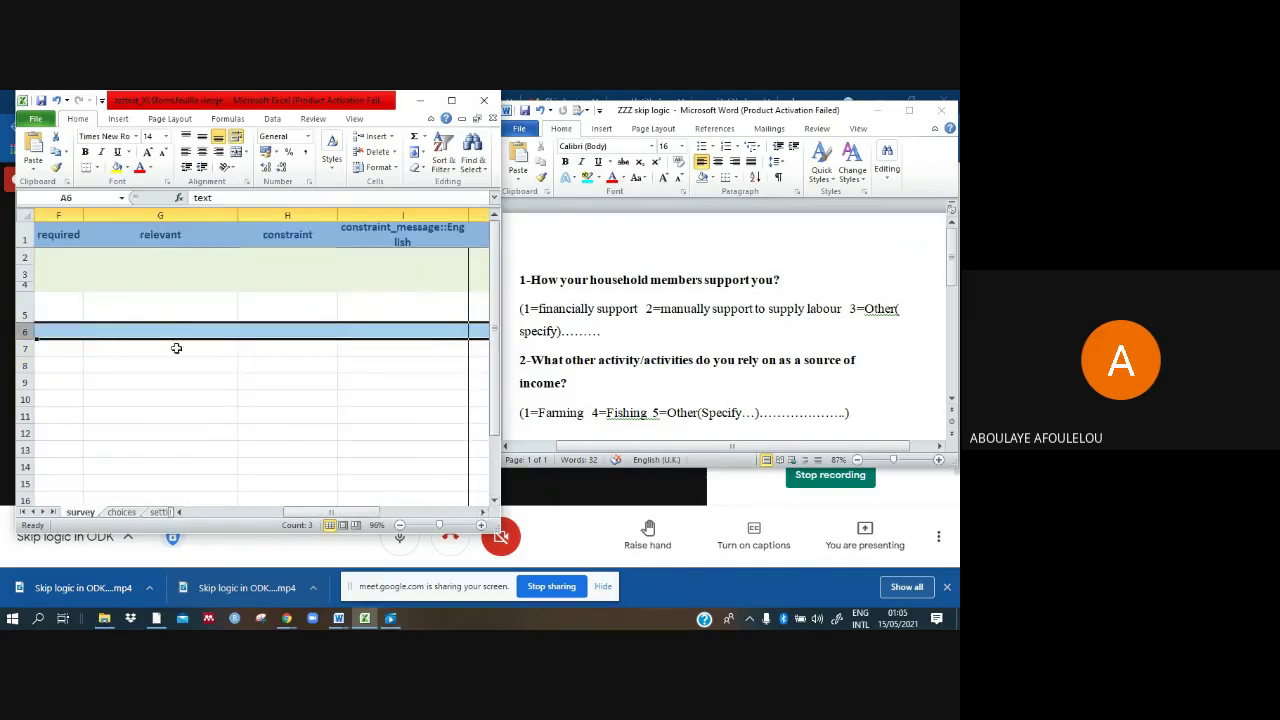
{"action": "left_click", "coordinate": [170, 330]}
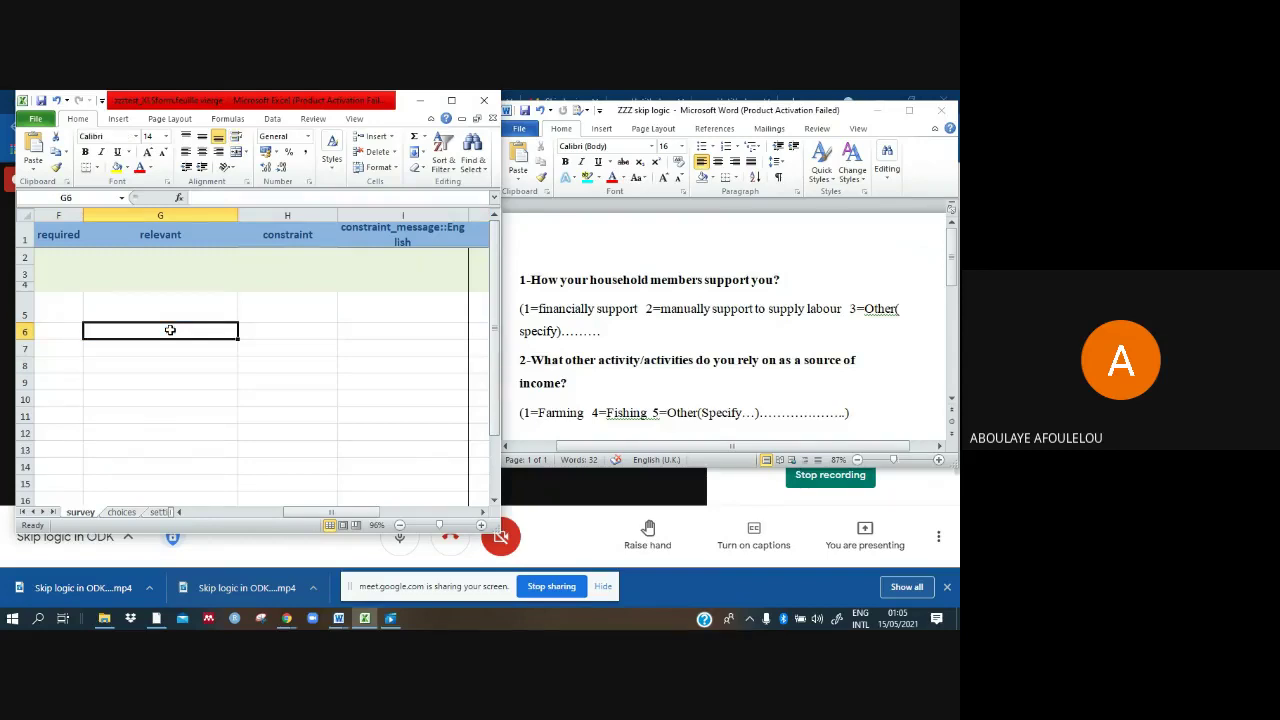
{"action": "type", "text": "$"}
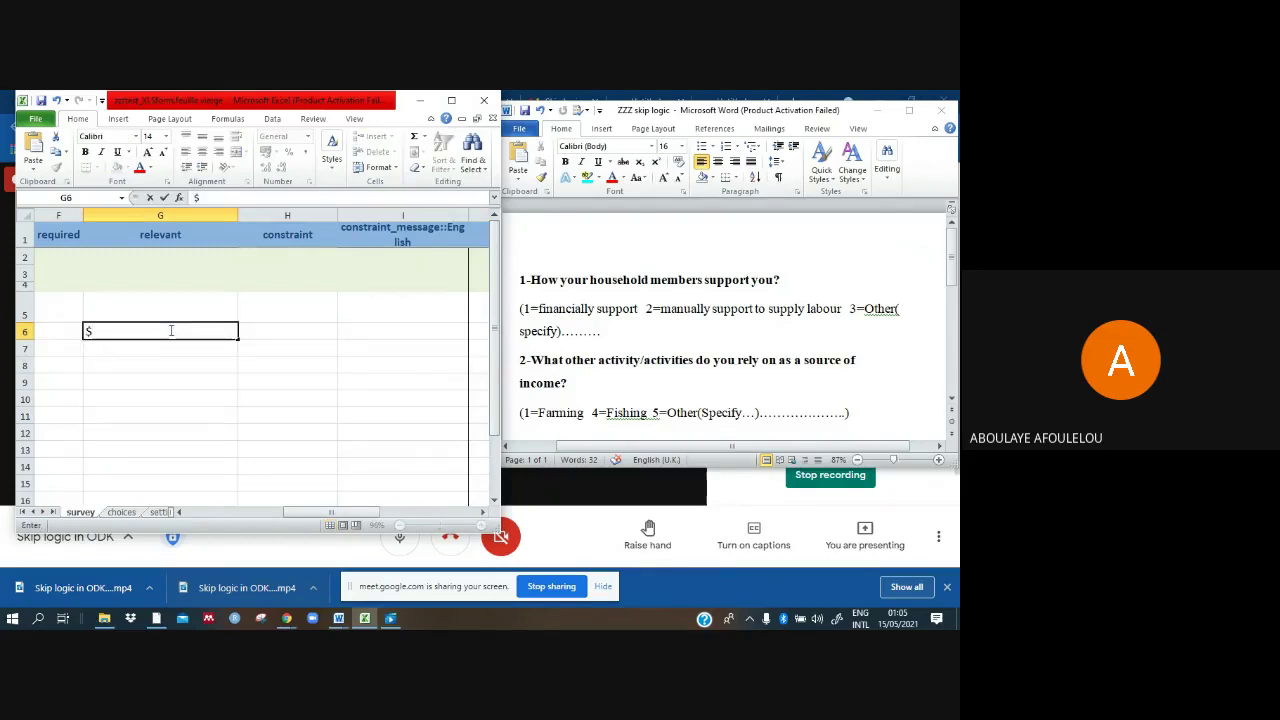
{"action": "type", "text": "(}"}
{"action": "type", "text": "+"}
{"action": "type", "text": "="}
{"action": "key", "text": "Left"}
{"action": "type", "text": "'"}
{"action": "left_click", "coordinate": [114, 330]}
{"action": "left_click", "coordinate": [122, 512]}
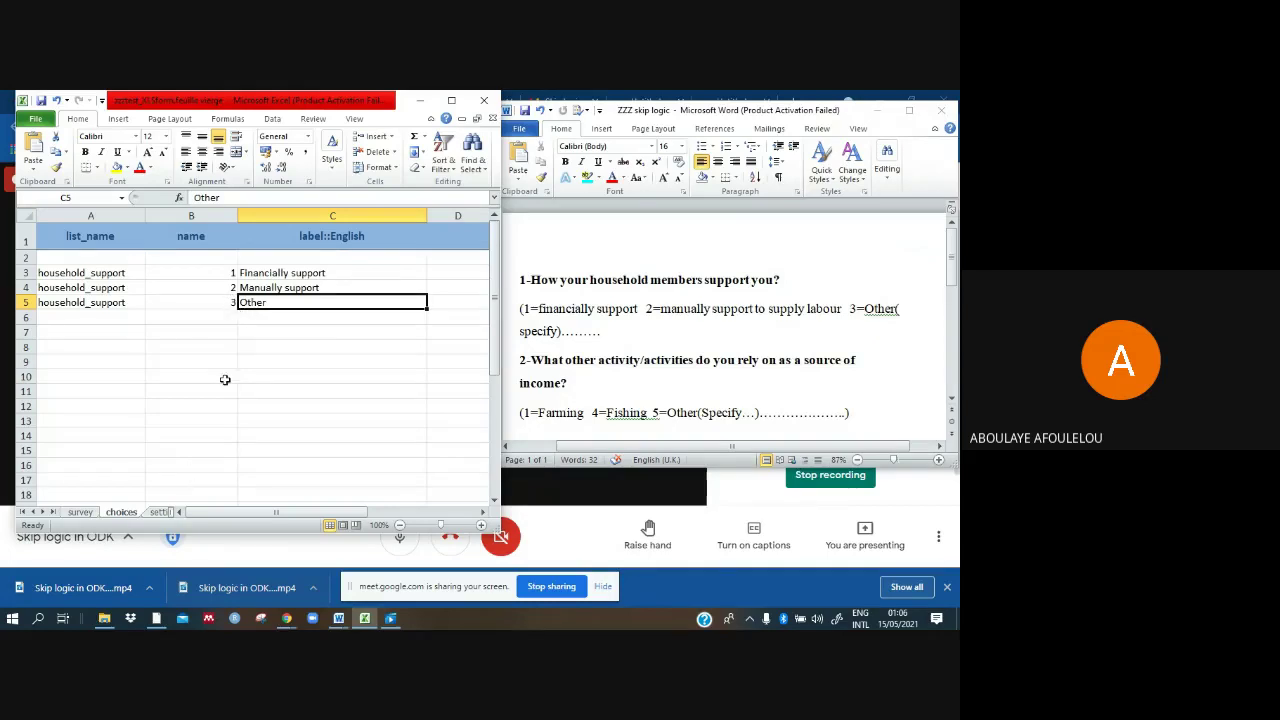
{"action": "left_click", "coordinate": [80, 513]}
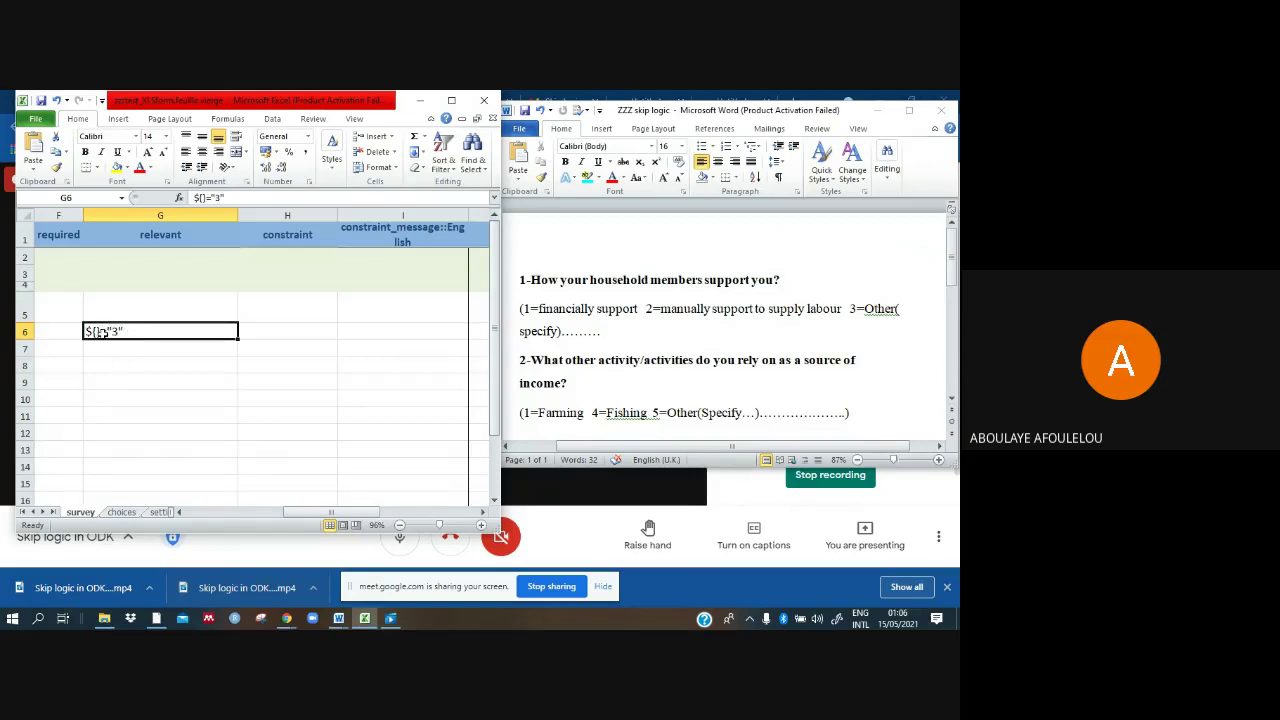
Step: Copy the household_support question name from cell B5
{"action": "left_click", "coordinate": [180, 512]}
{"action": "left_click", "coordinate": [180, 512]}
{"action": "left_click", "coordinate": [180, 512]}
{"action": "left_click", "coordinate": [180, 512]}
{"action": "left_click", "coordinate": [180, 512]}
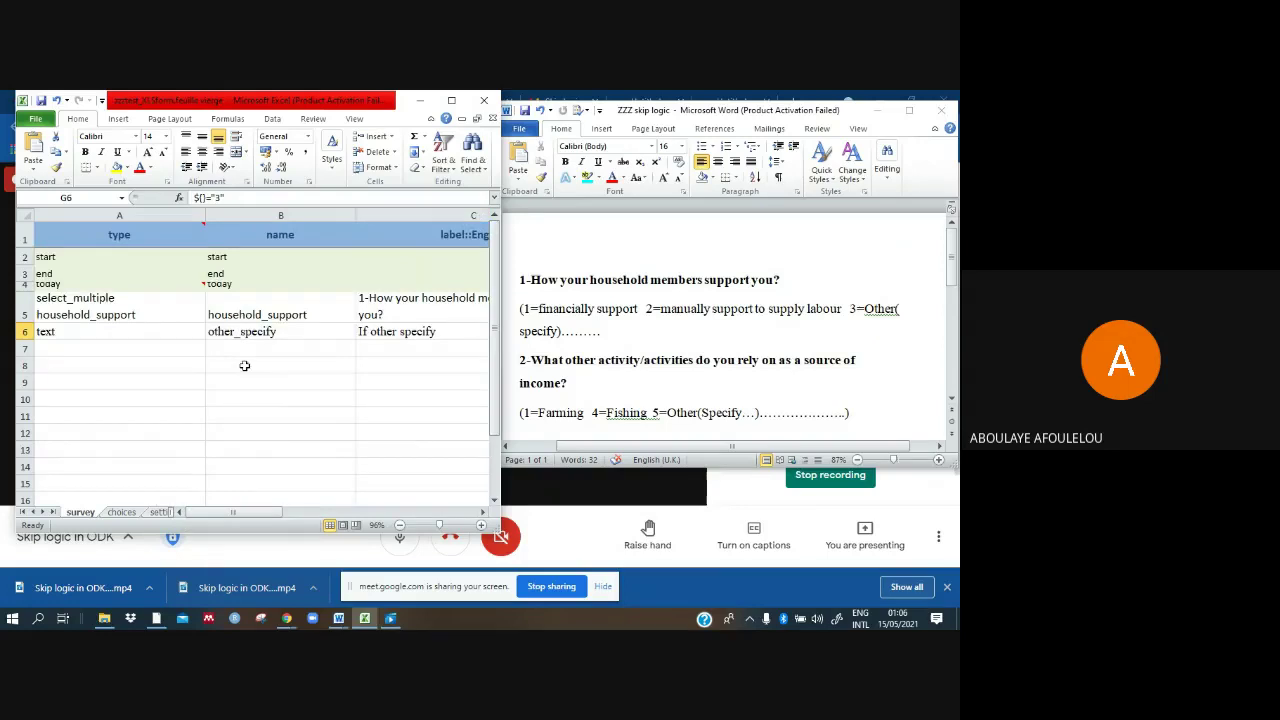
{"action": "double_click", "coordinate": [222, 314]}
{"action": "left_click_drag", "start_coordinate": [209, 314], "coordinate": [314, 314]}
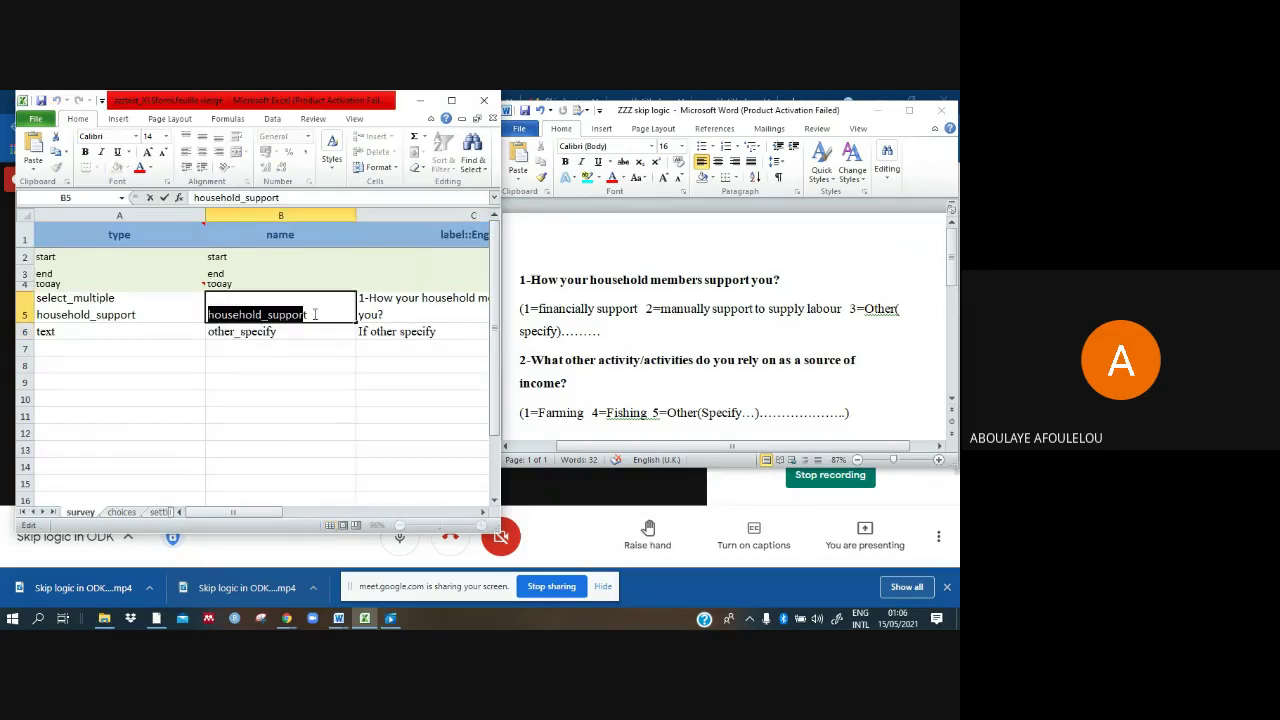
{"action": "right_click", "coordinate": [285, 315]}
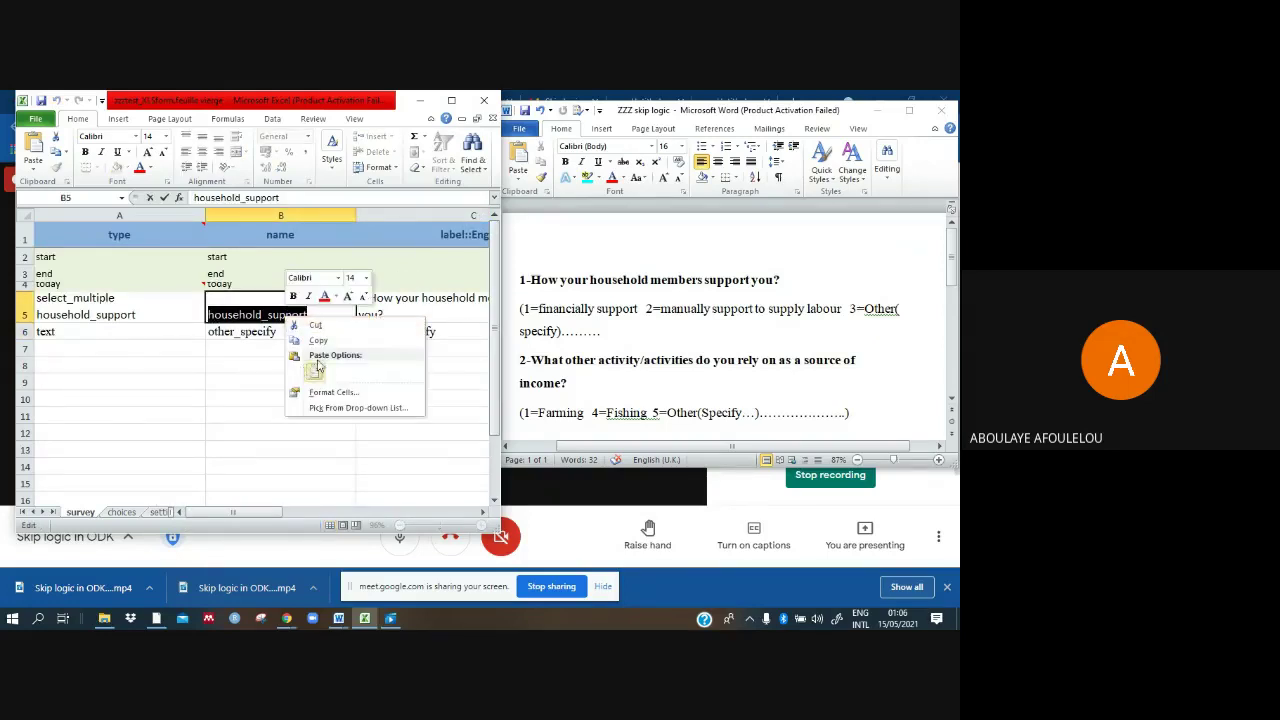
{"action": "left_click", "coordinate": [335, 345]}
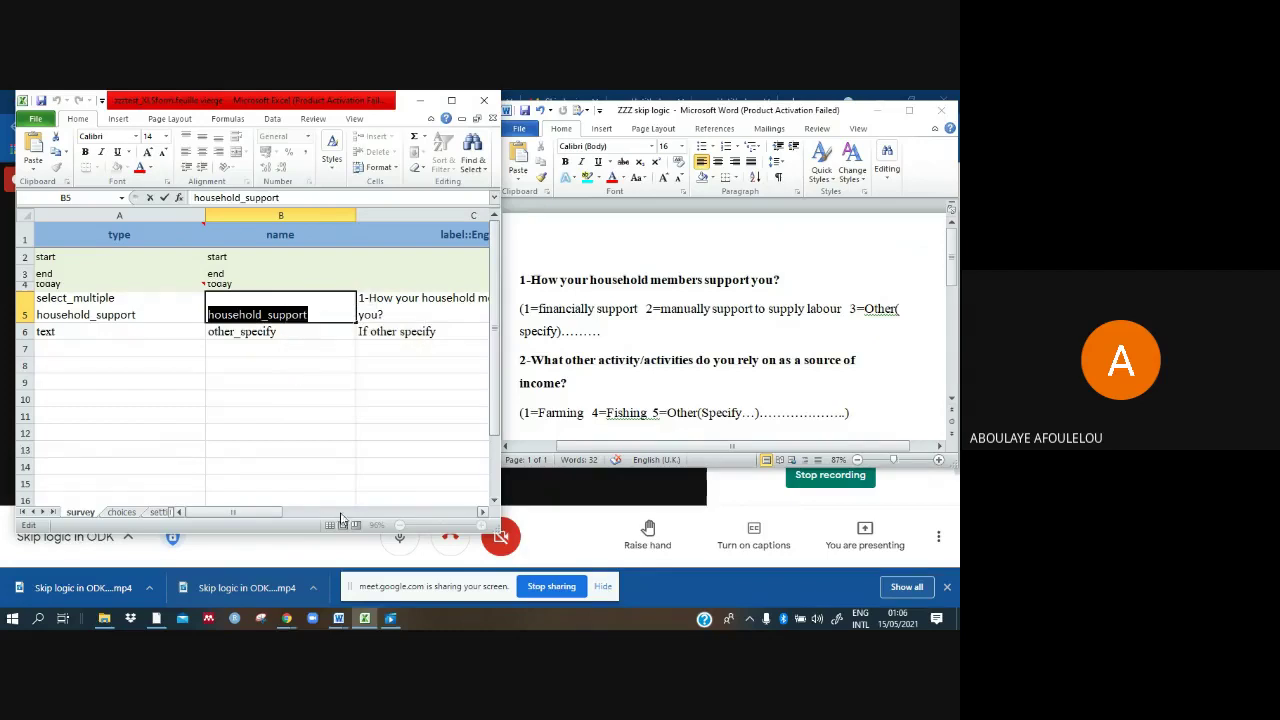
Step: Paste it between the braces so G6 reads ${household_support}="3"
{"action": "left_click", "coordinate": [482, 512]}
{"action": "left_click", "coordinate": [482, 512]}
{"action": "left_click", "coordinate": [482, 512]}
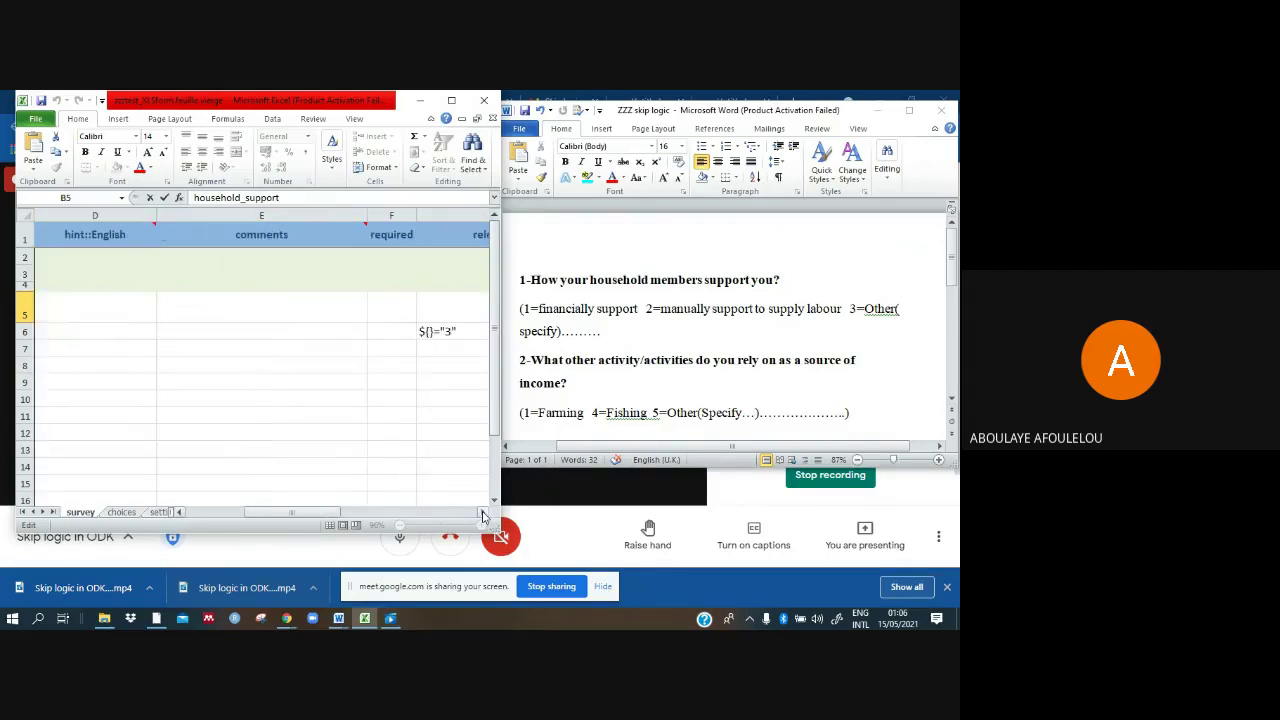
{"action": "double_click", "coordinate": [428, 331]}
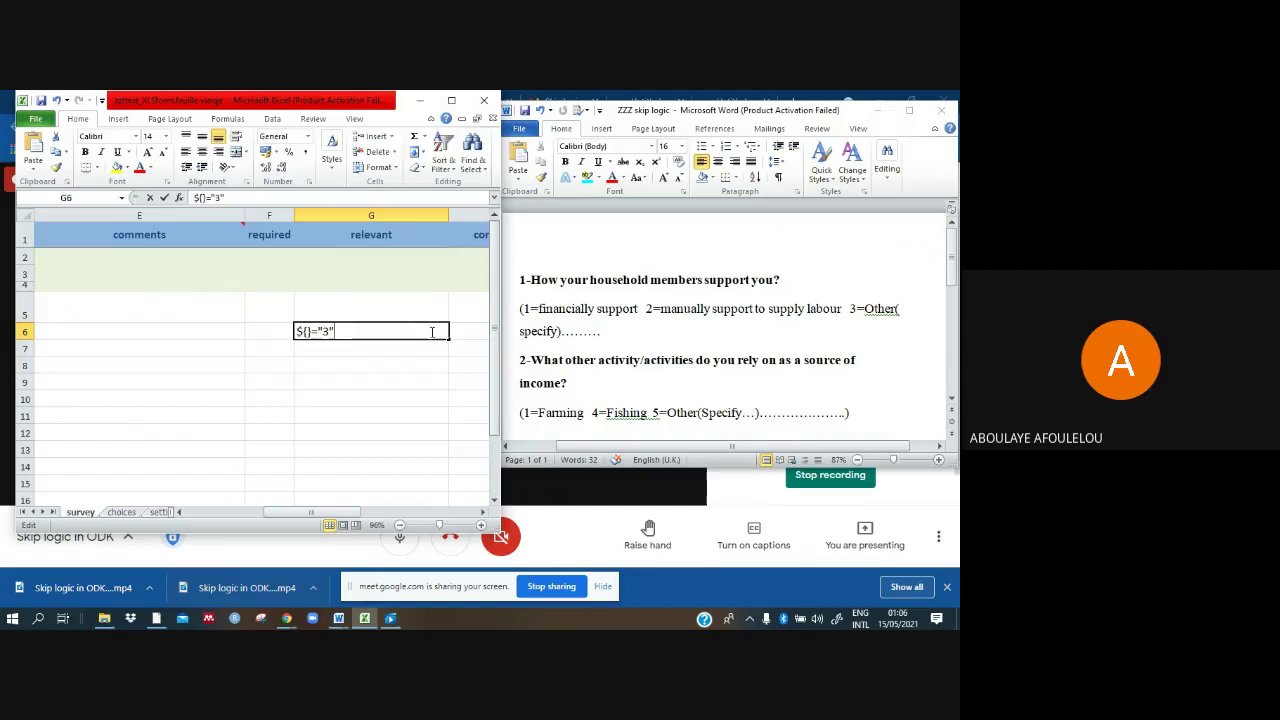
{"action": "left_click", "coordinate": [307, 331]}
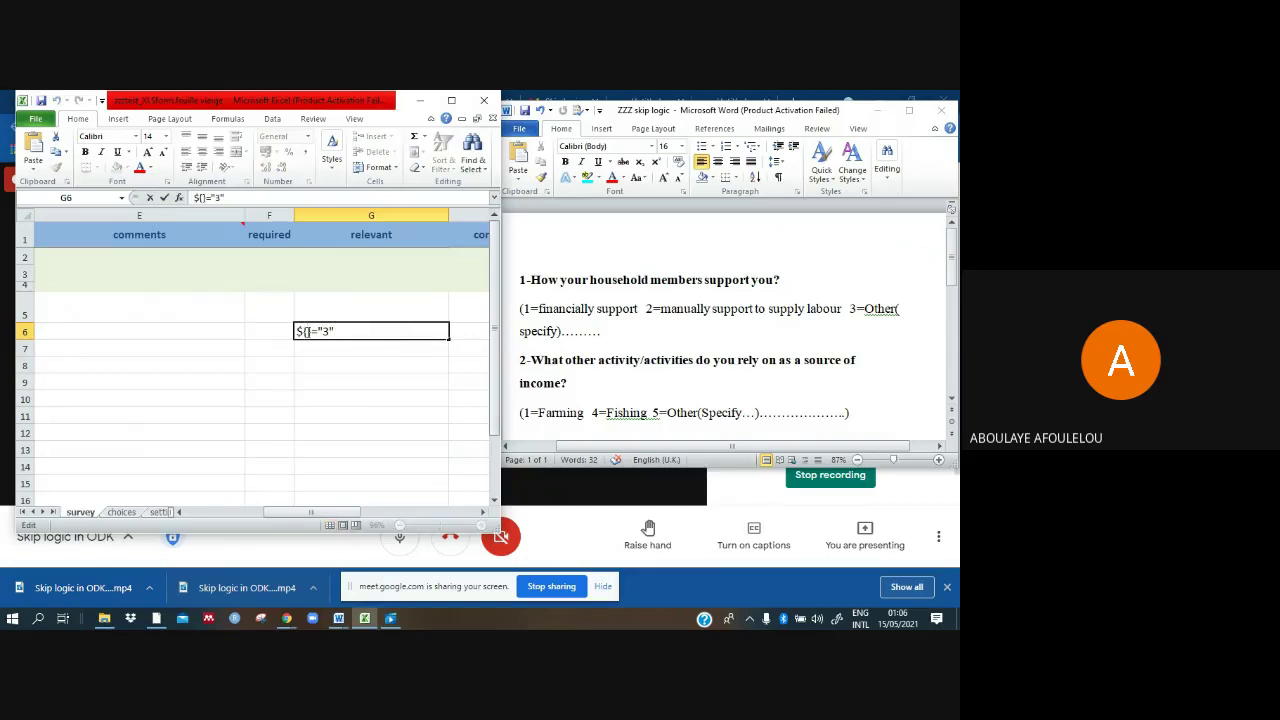
{"action": "key", "text": "ctrl+v"}
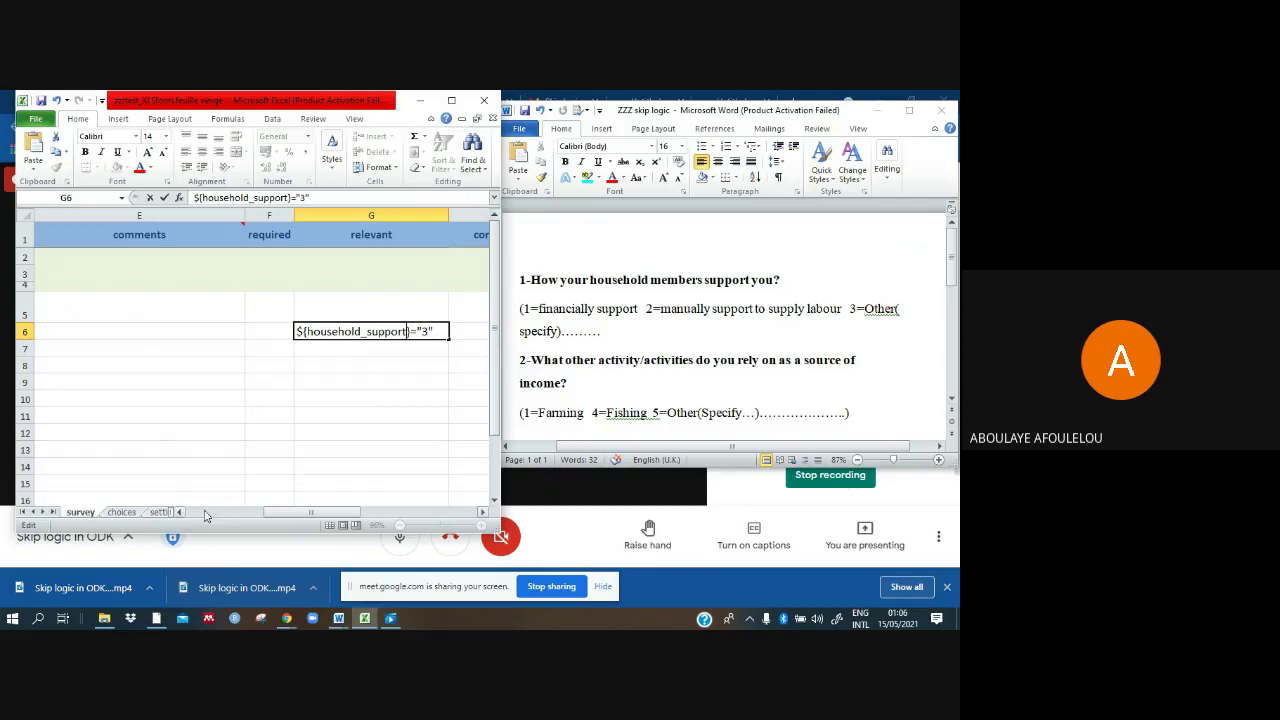
{"action": "left_click", "coordinate": [197, 512]}
{"action": "left_click", "coordinate": [197, 512]}
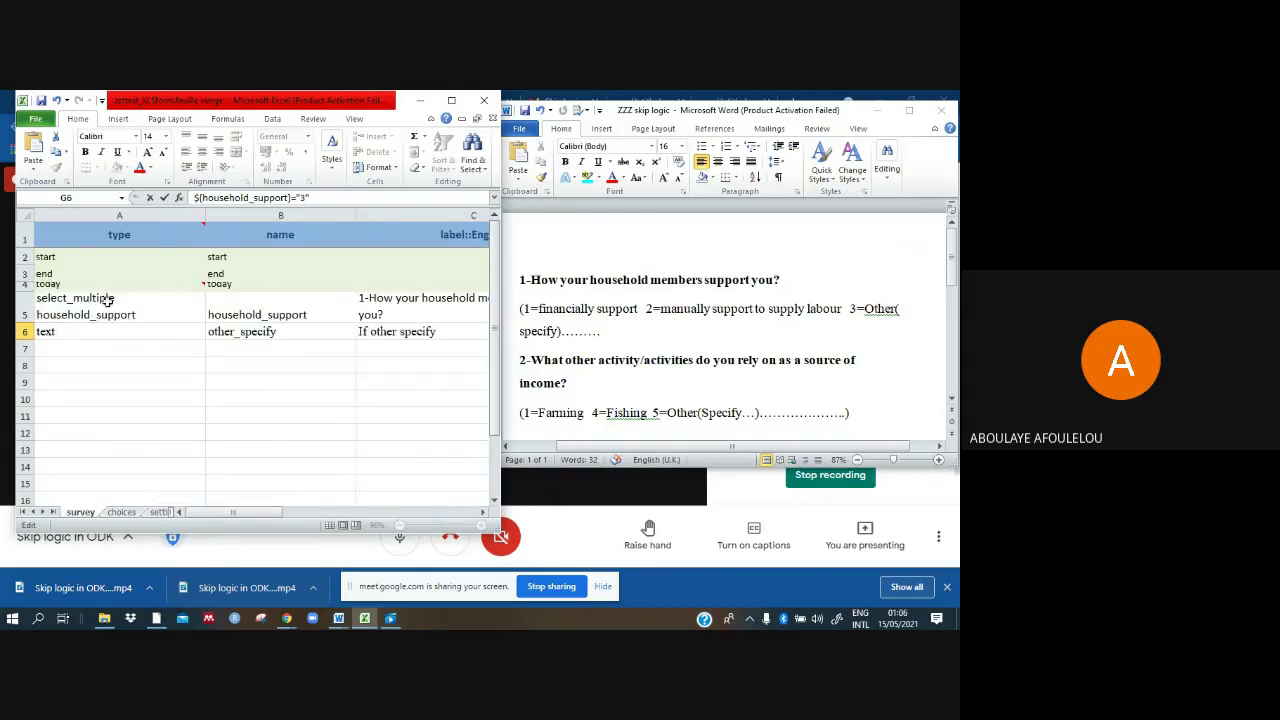
{"action": "left_click", "coordinate": [483, 512]}
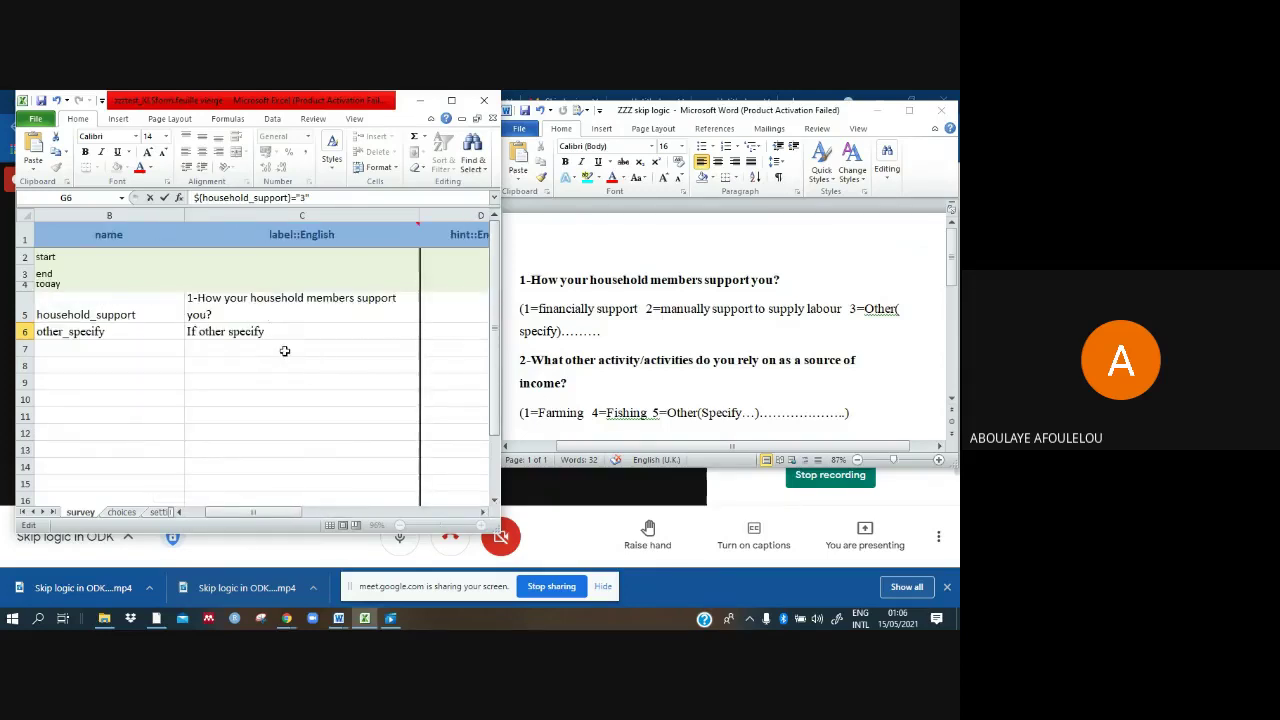
{"action": "left_click", "coordinate": [483, 512]}
{"action": "left_click", "coordinate": [483, 512]}
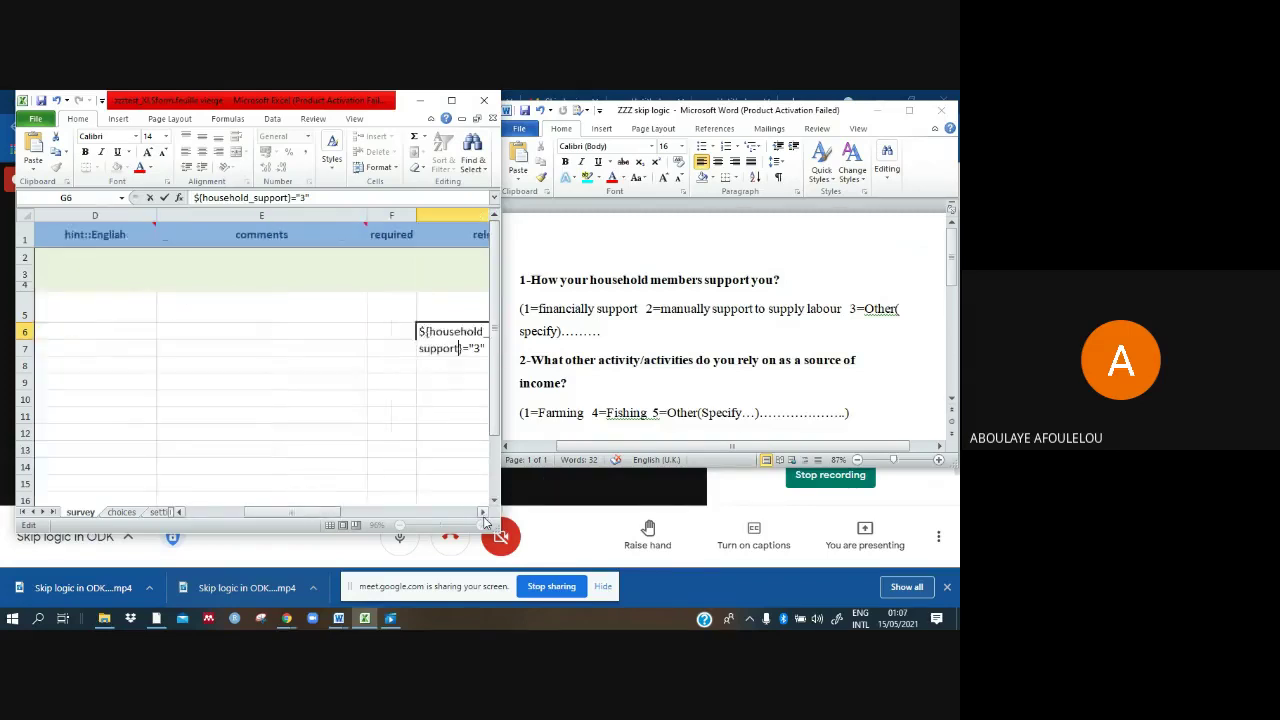
{"action": "left_click", "coordinate": [483, 512]}
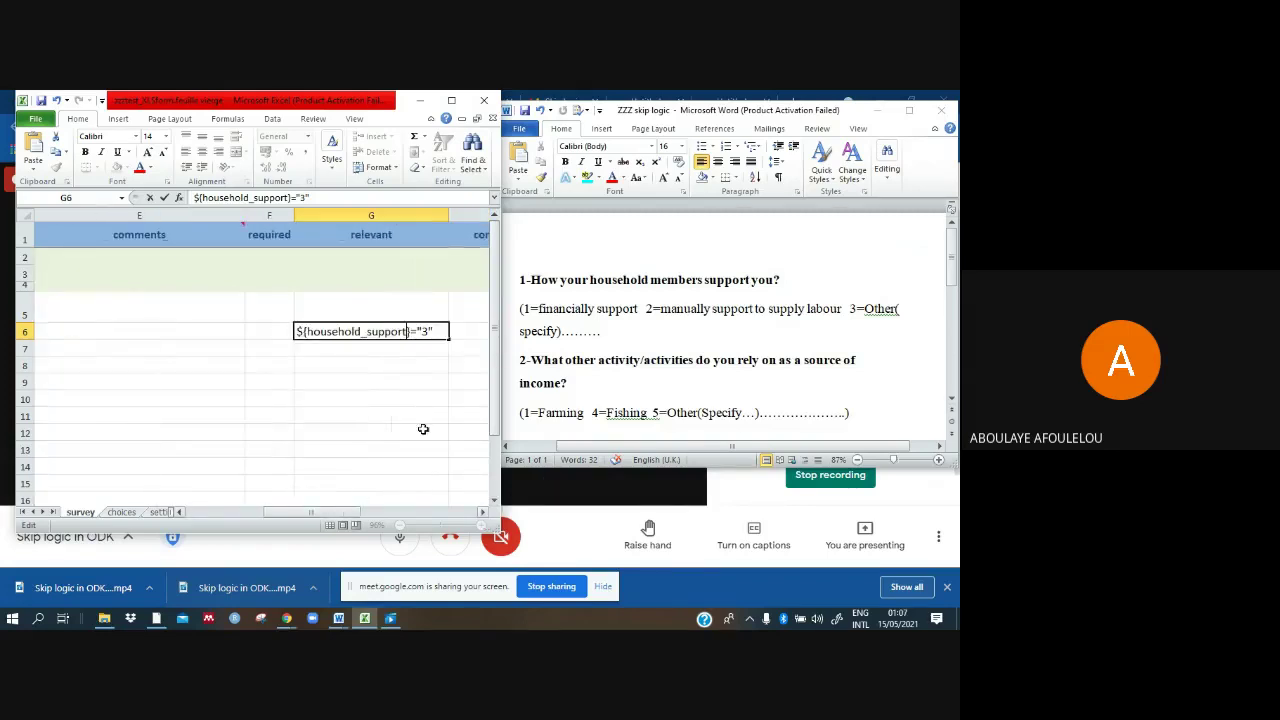
{"action": "left_click", "coordinate": [179, 512]}
{"action": "left_click", "coordinate": [179, 512]}
{"action": "left_click", "coordinate": [179, 512]}
{"action": "left_click", "coordinate": [179, 512]}
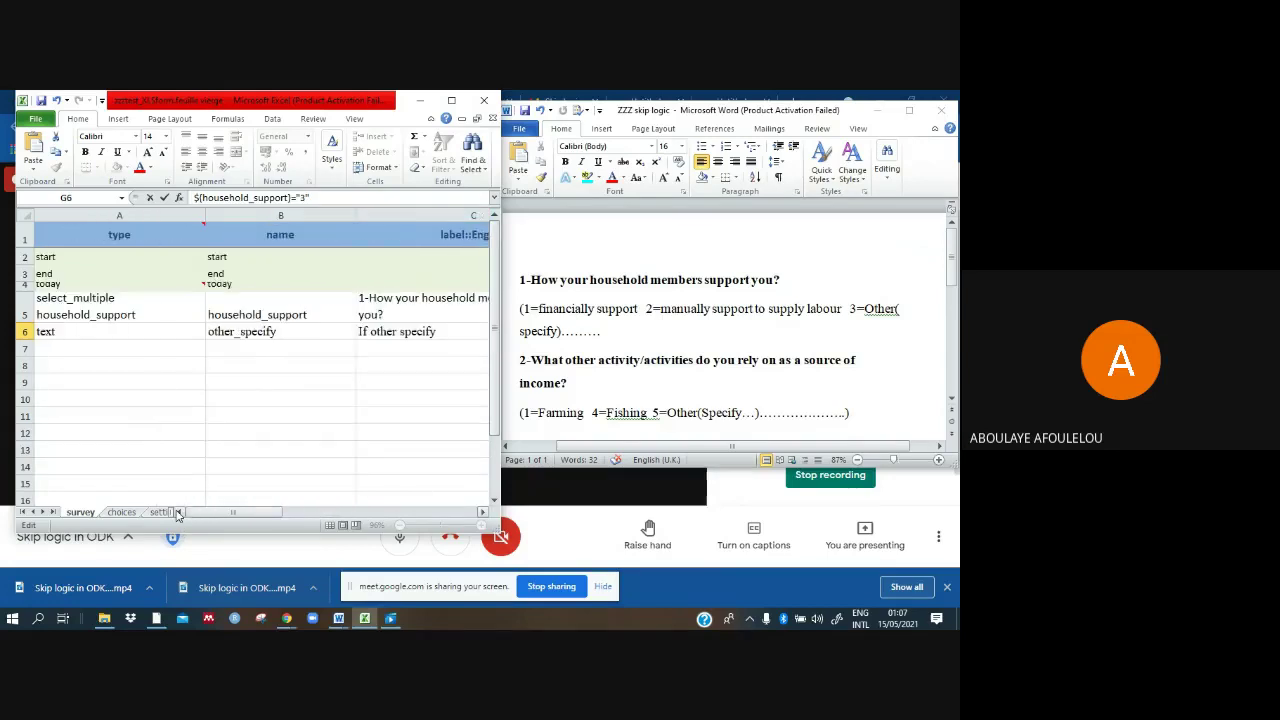
Step: Enter row 7's label '2-What other activities do you rely on as a source of income?' and name other_source_income
{"action": "left_click", "coordinate": [387, 350]}
{"action": "type", "text": "2"}
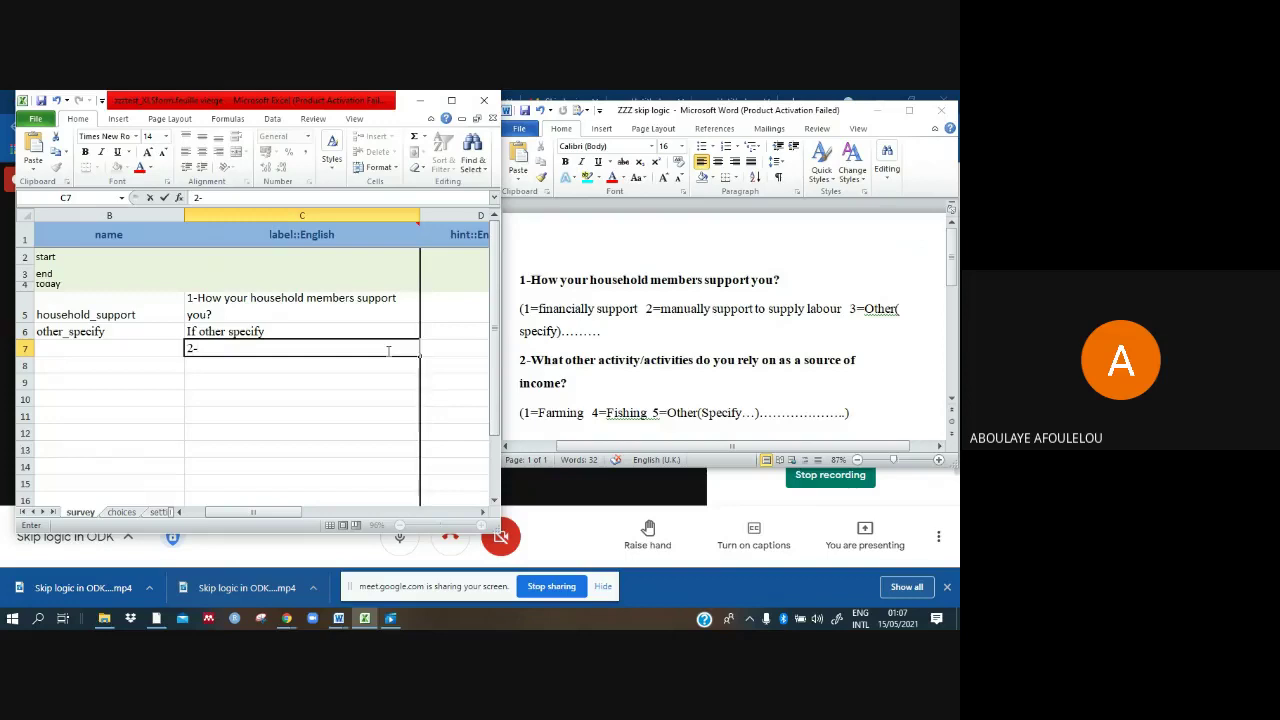
{"action": "type", "text": "-What other ac"}
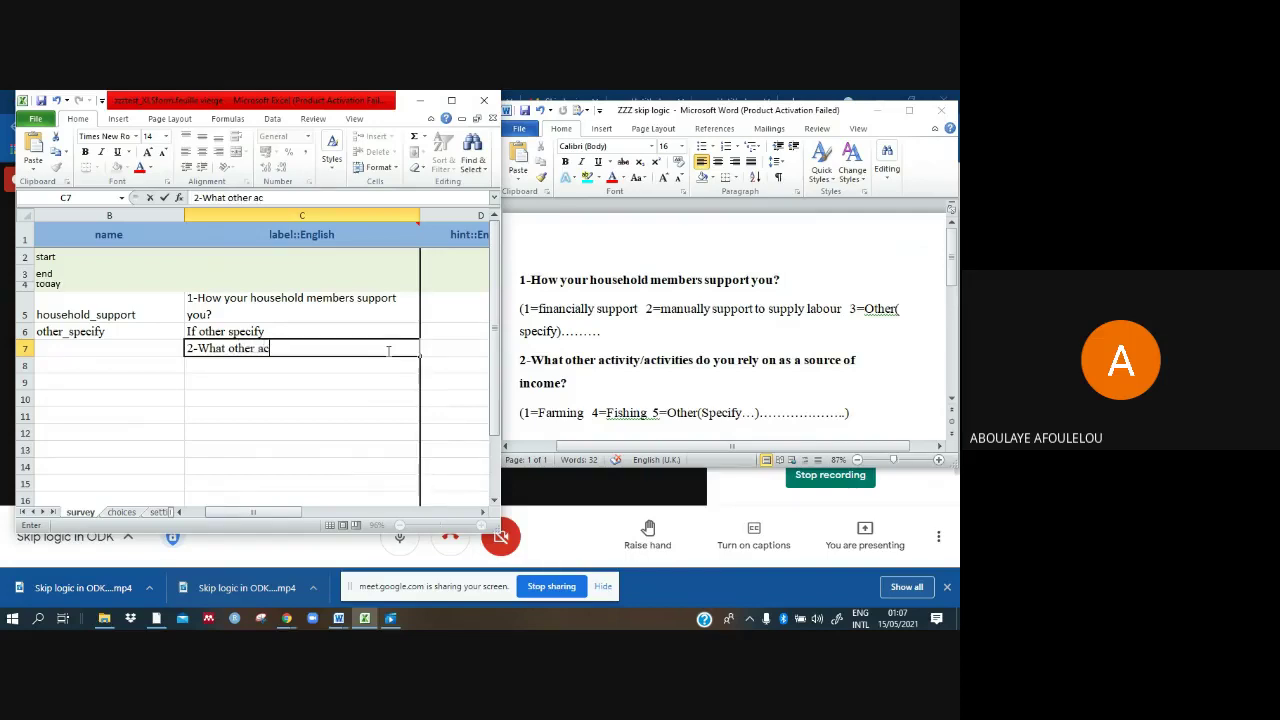
{"action": "type", "text": "tivities do y"}
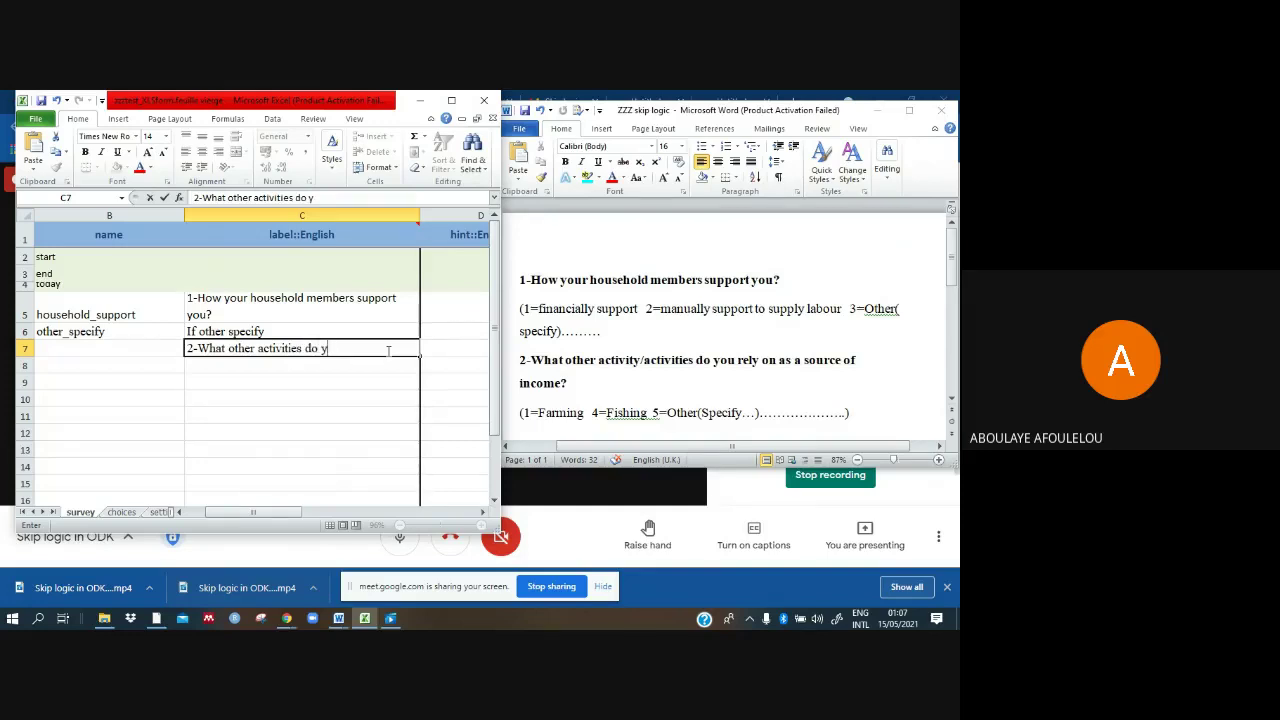
{"action": "type", "text": "ou rely on as a source"}
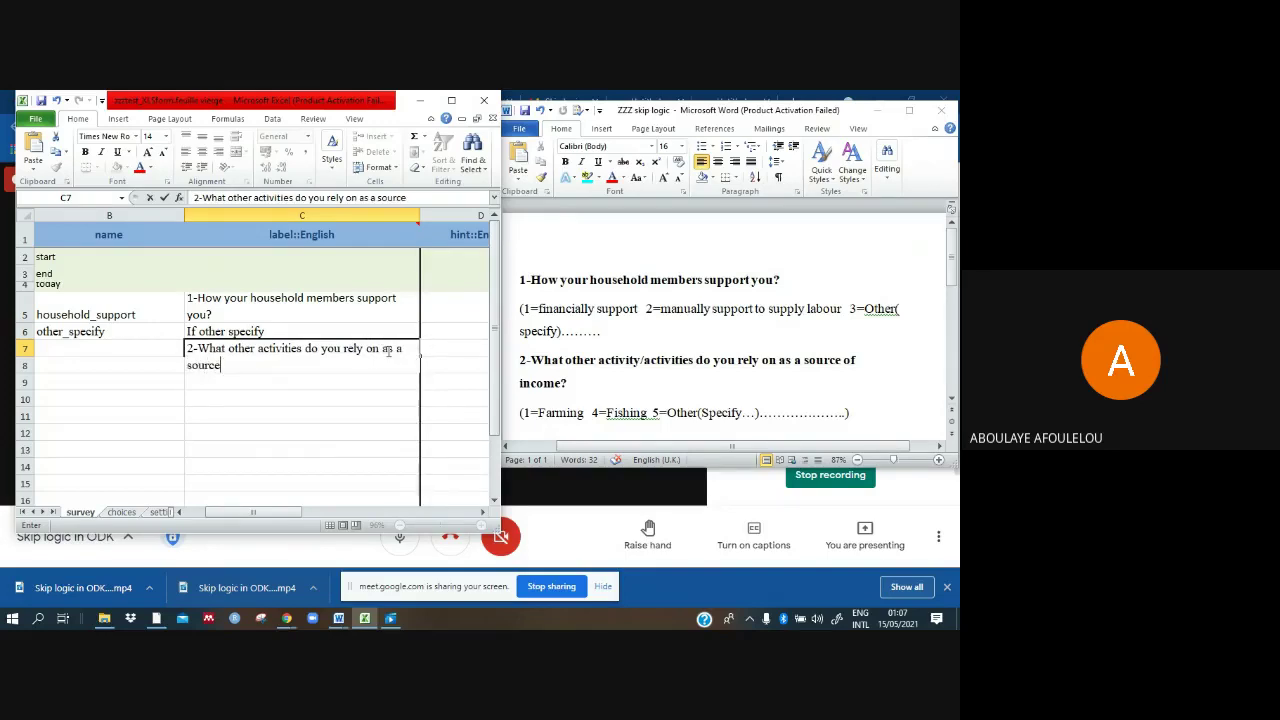
{"action": "type", "text": " of income?"}
{"action": "left_click", "coordinate": [116, 354]}
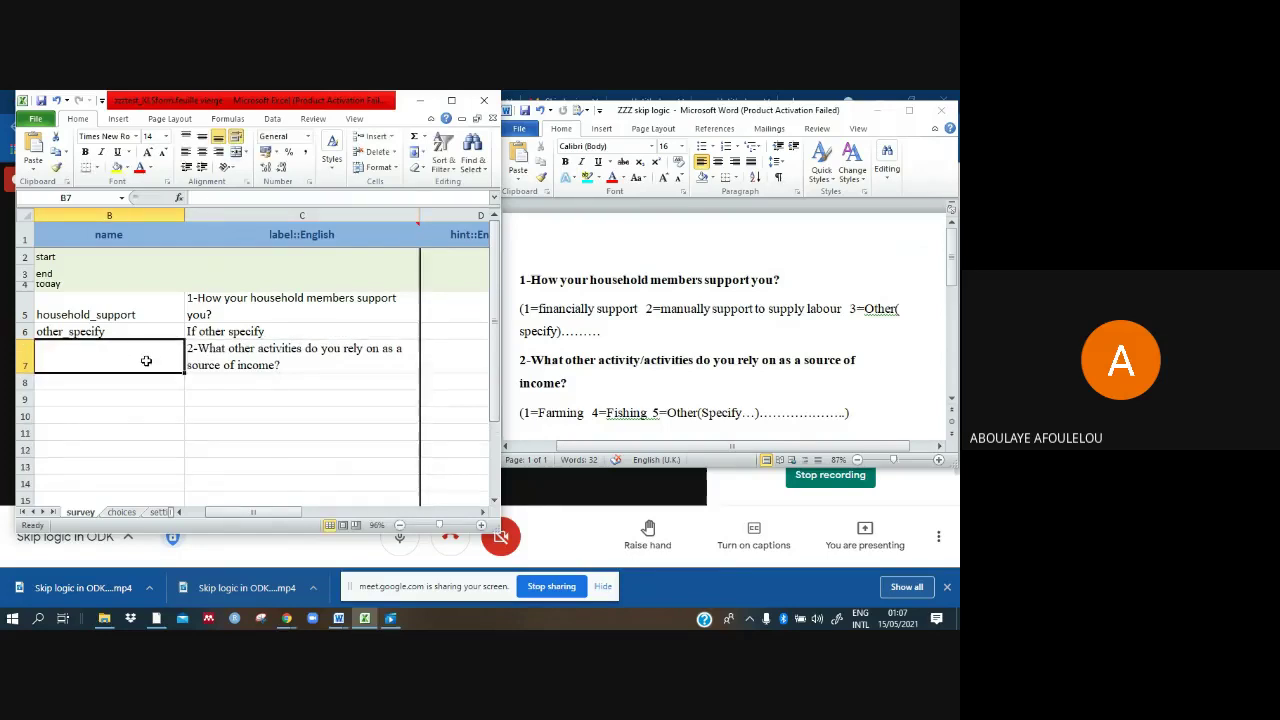
{"action": "type", "text": "ot"}
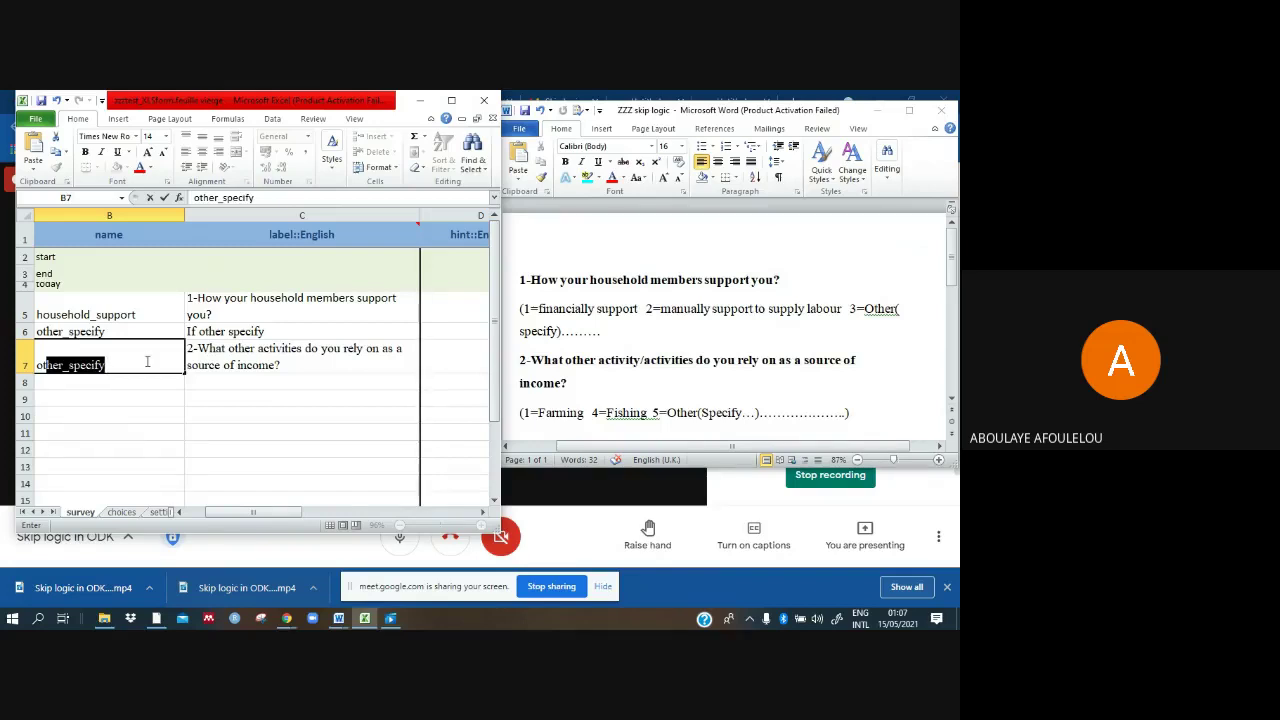
{"action": "key", "text": "BackSpace"}
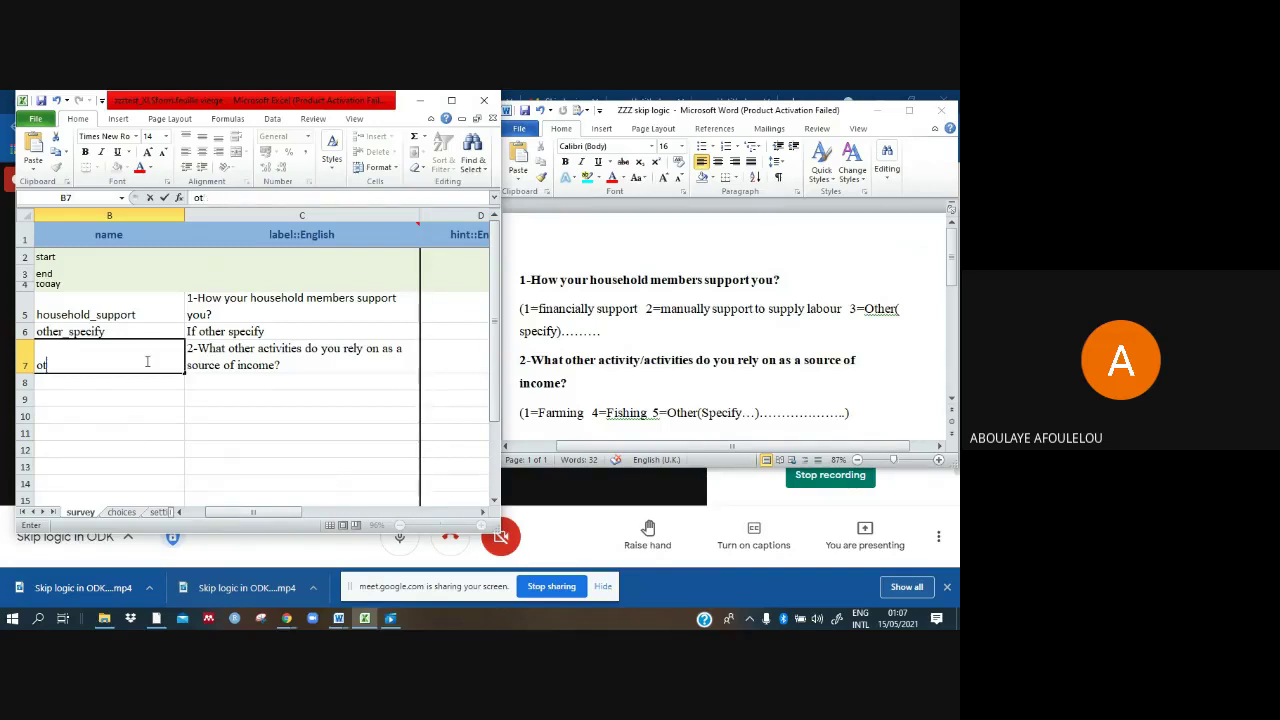
{"action": "type", "text": "ther"}
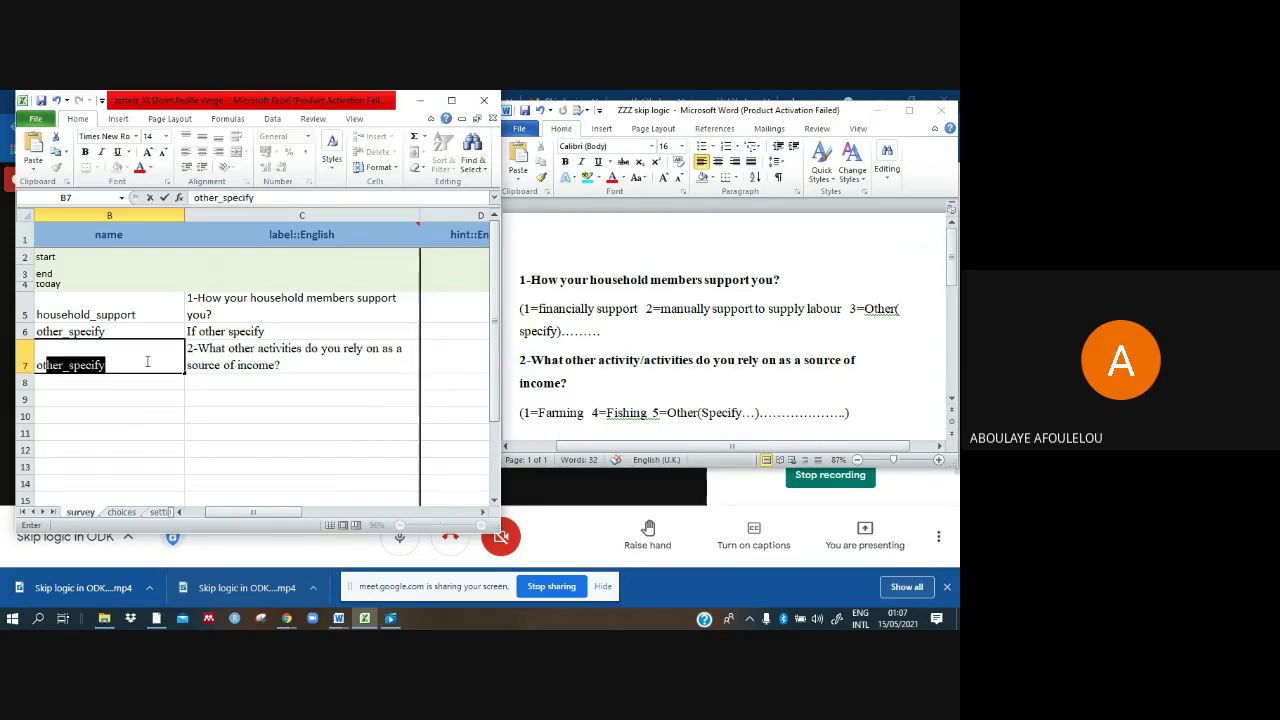
{"action": "type", "text": "_so"}
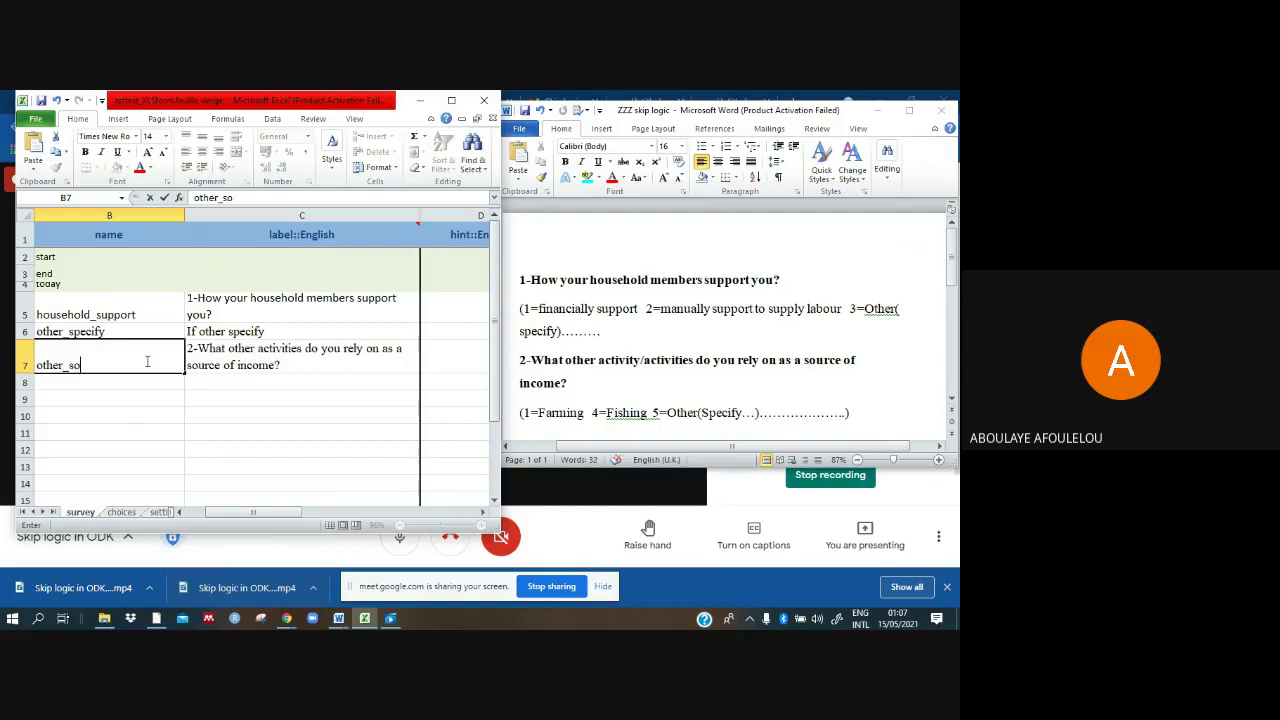
{"action": "type", "text": "urce_income"}
{"action": "left_click", "coordinate": [953, 399]}
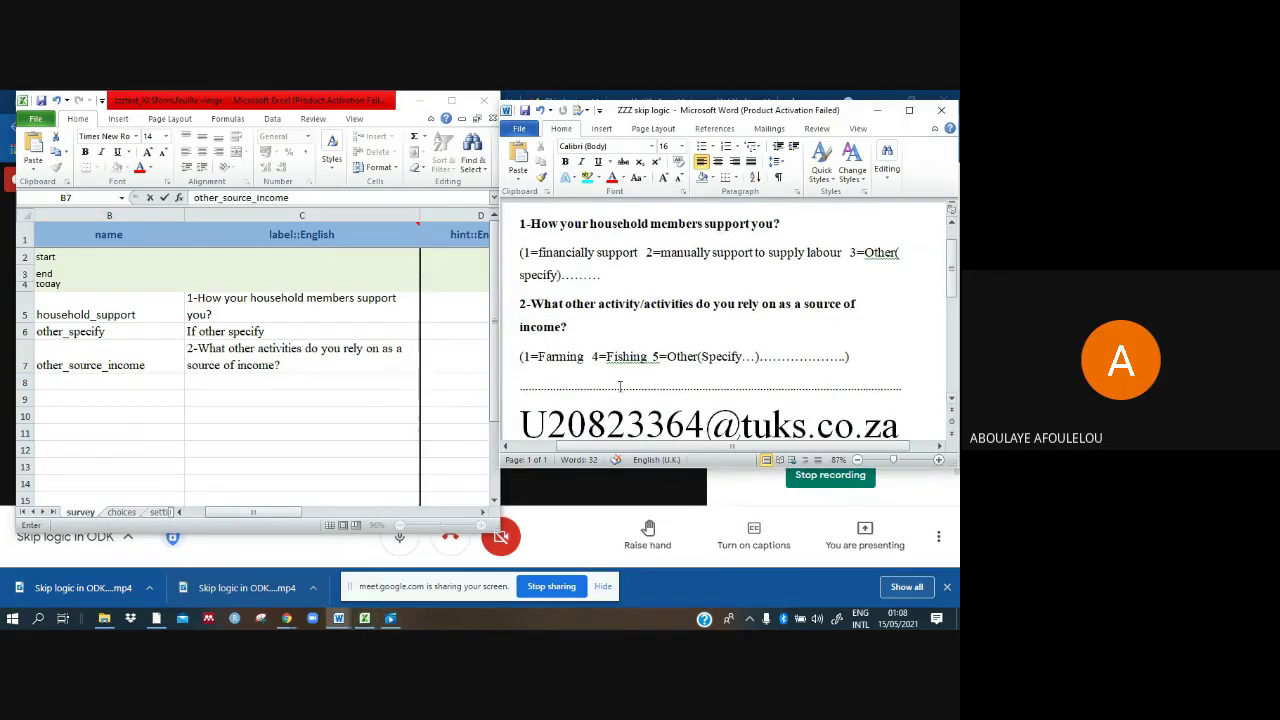
Step: Set A7's type to select_one other_source_income, pasting the name copied from B7
{"action": "left_click", "coordinate": [178, 512]}
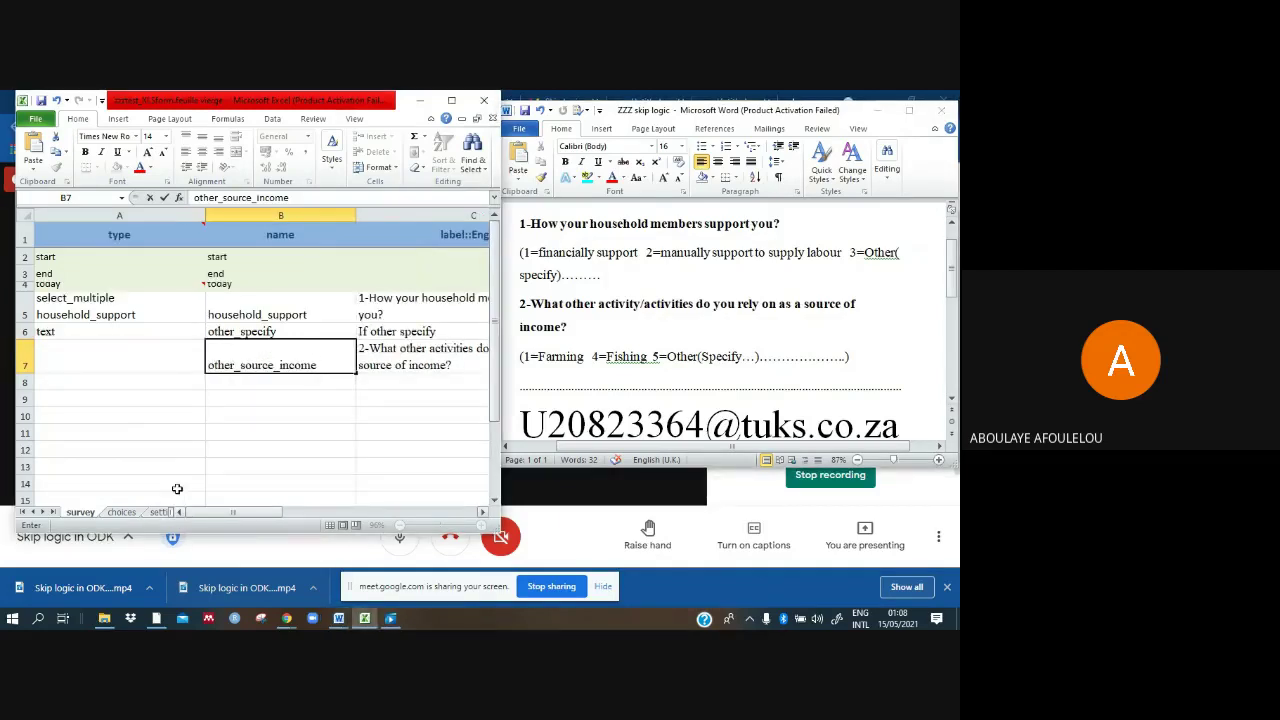
{"action": "left_click", "coordinate": [143, 358]}
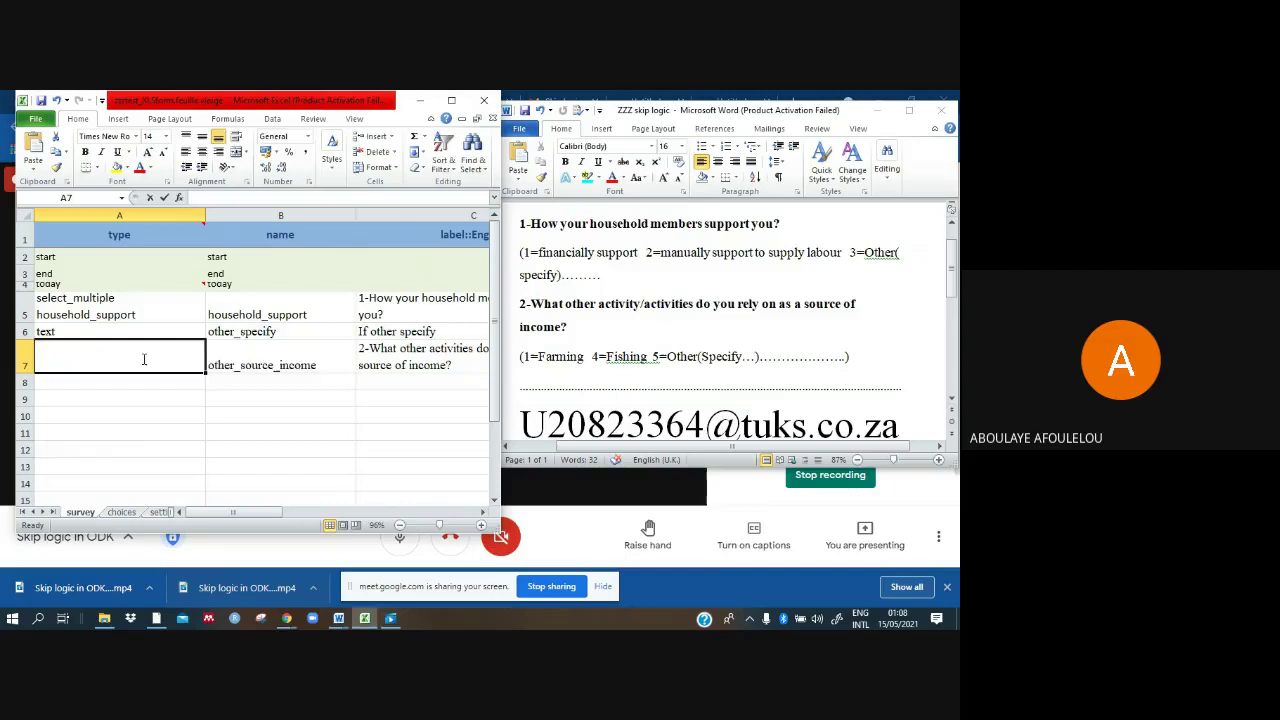
{"action": "type", "text": "sele"}
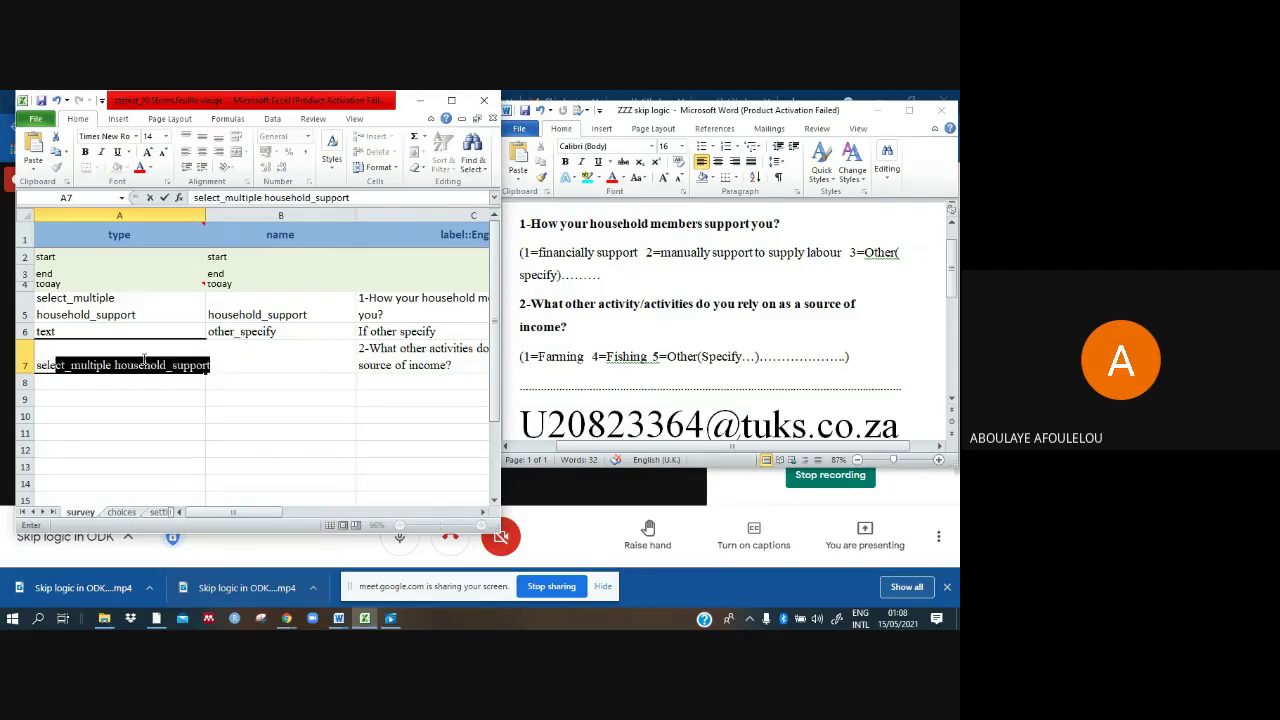
{"action": "type", "text": "cr"}
{"action": "type", "text": "t"}
{"action": "type", "text": "_"}
{"action": "type", "text": "one"}
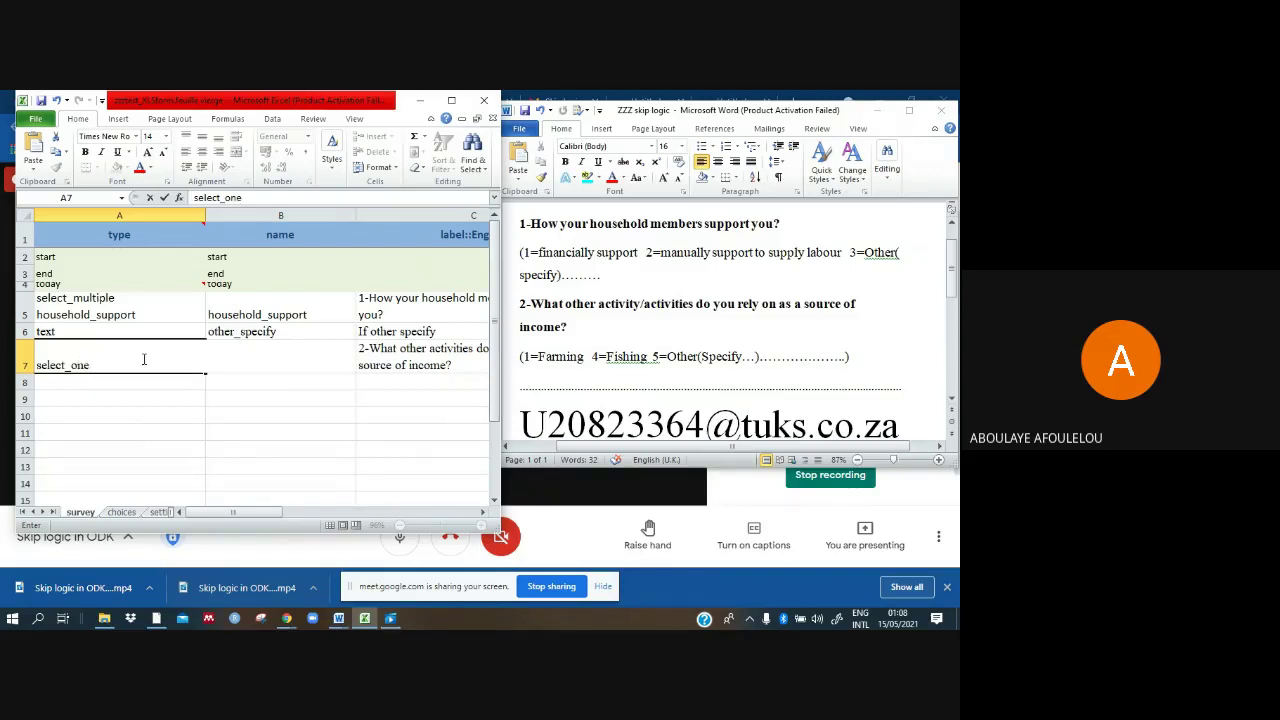
{"action": "left_click", "coordinate": [310, 393]}
{"action": "double_click", "coordinate": [273, 366]}
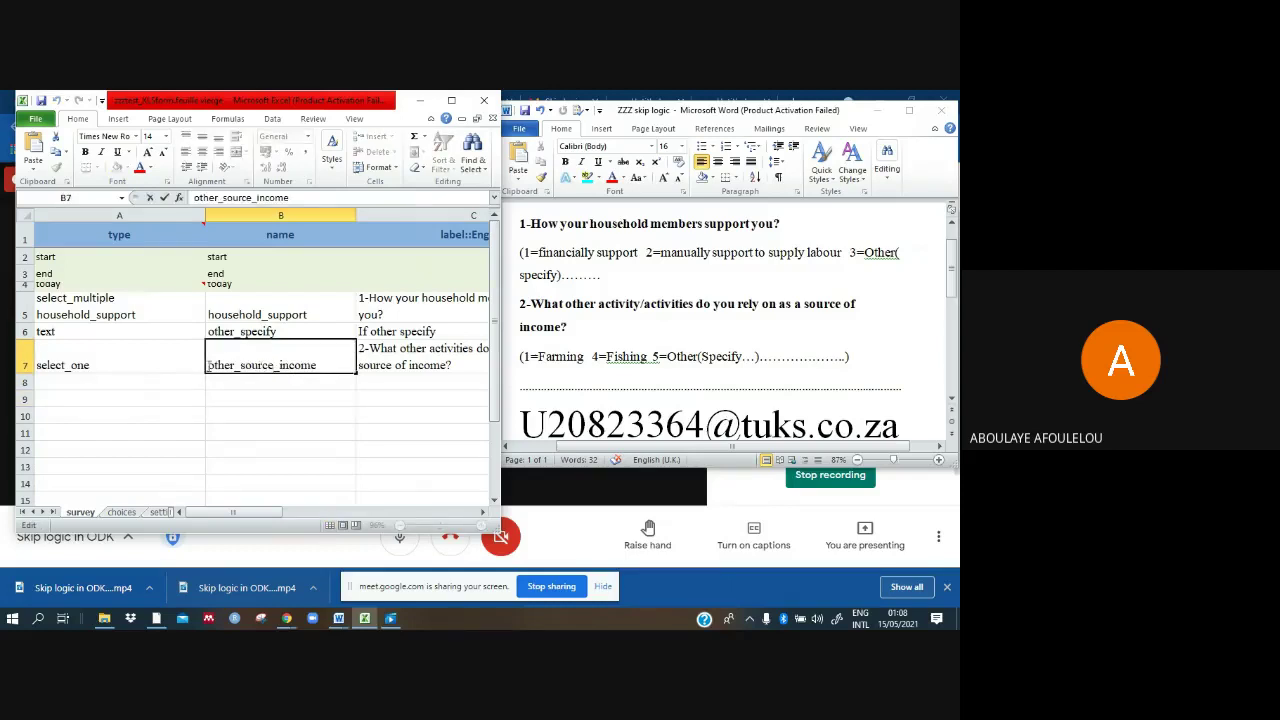
{"action": "left_click_drag", "start_coordinate": [208, 365], "coordinate": [325, 363]}
{"action": "key", "text": "ctrl+c"}
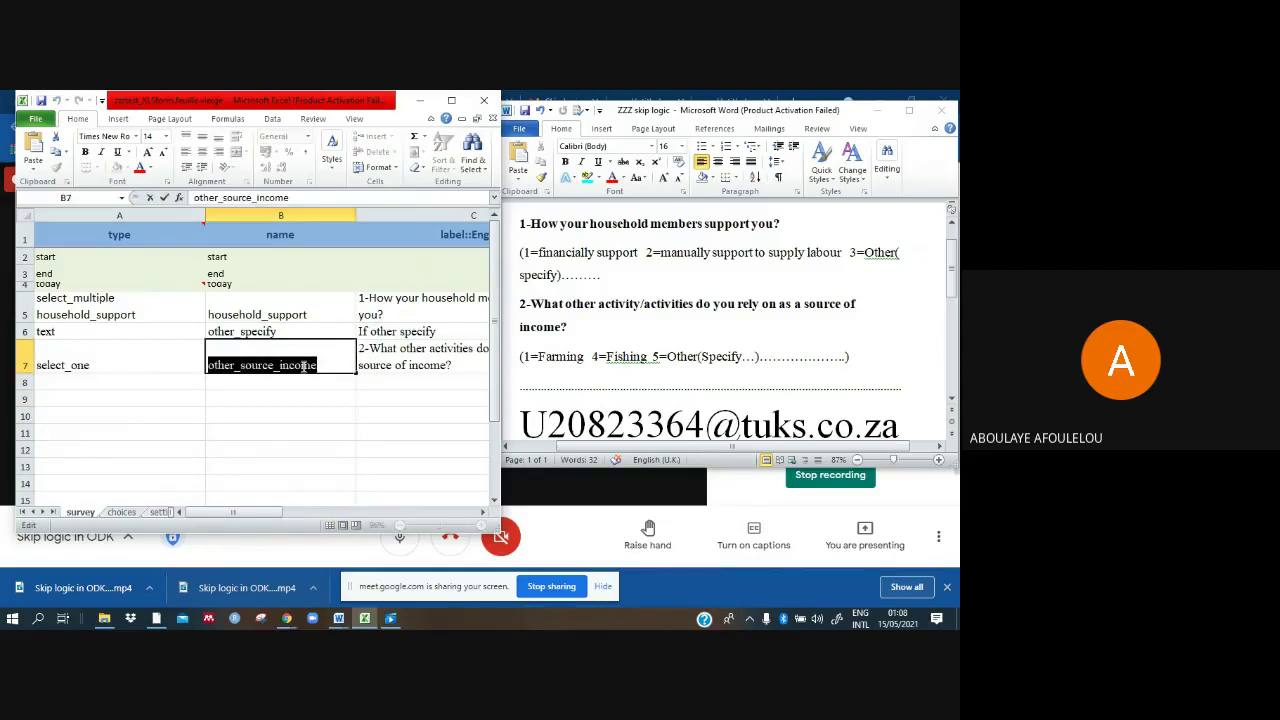
{"action": "double_click", "coordinate": [166, 366]}
{"action": "key", "text": "ctrl+v"}
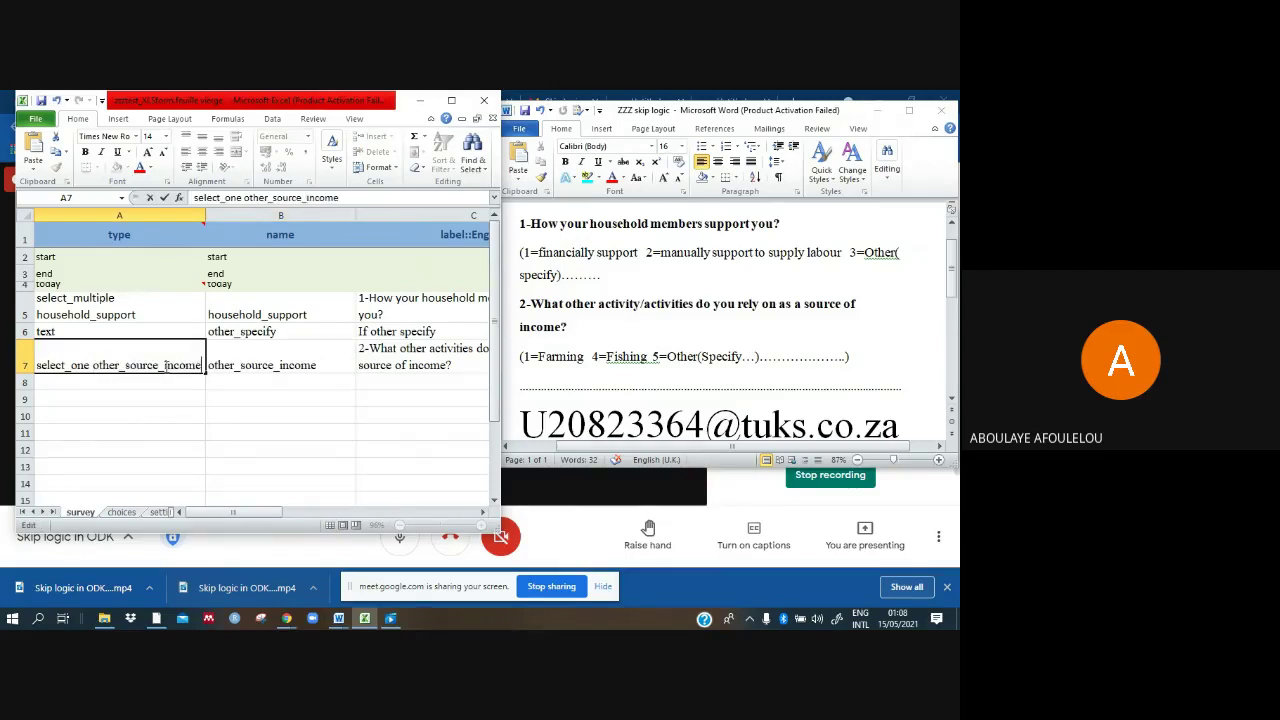
Step: On the choices sheet, fill other_source_income as the list name in A7:A9
{"action": "left_click", "coordinate": [121, 512]}
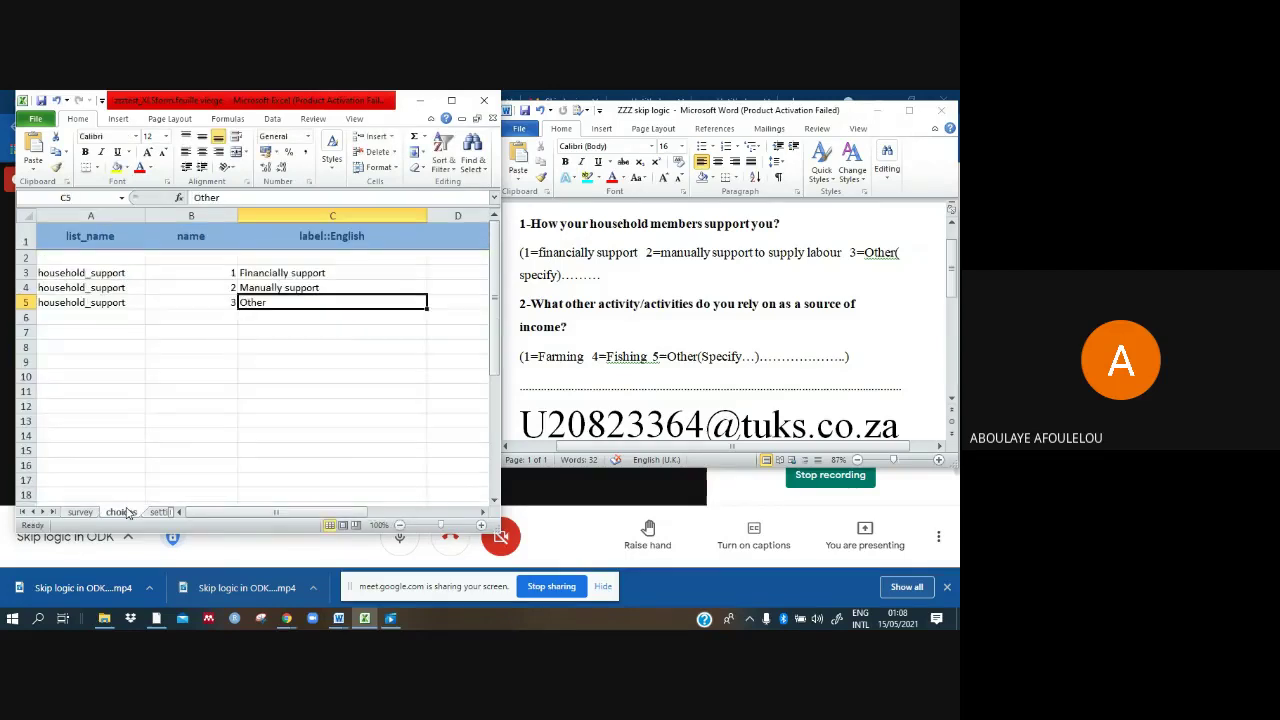
{"action": "left_click", "coordinate": [70, 331]}
{"action": "key", "text": "ctrl+v"}
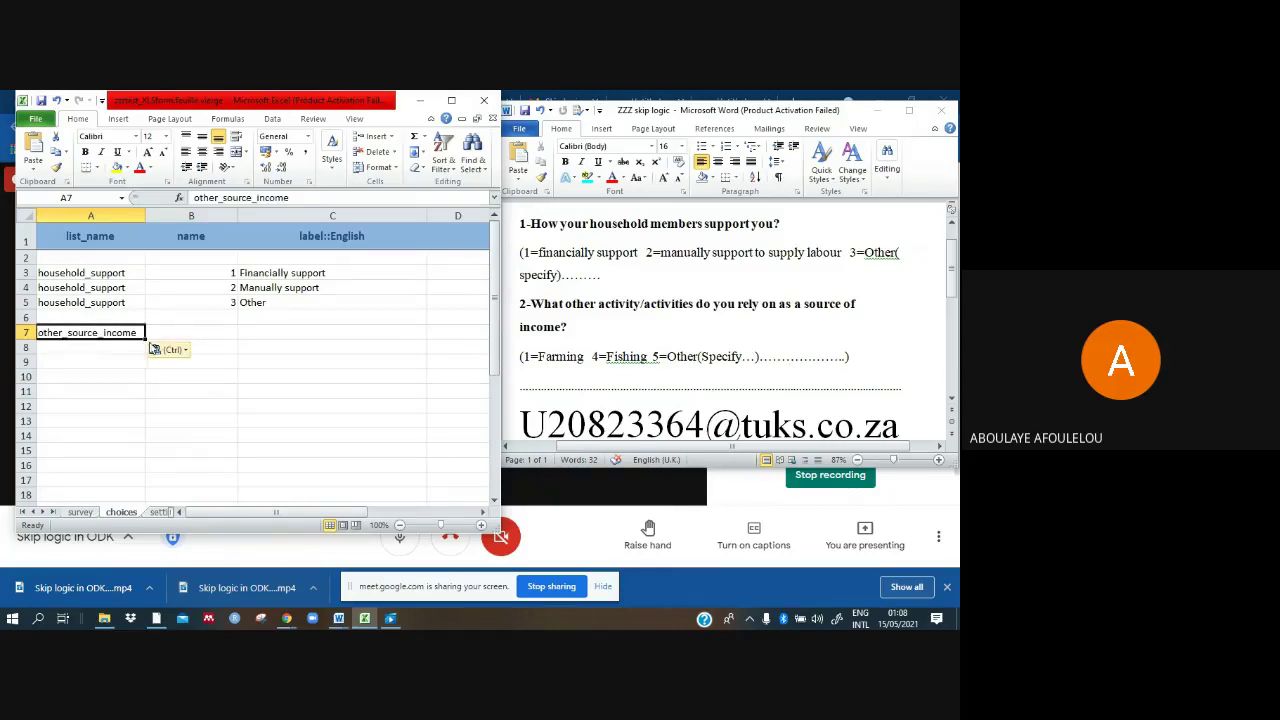
{"action": "left_click", "coordinate": [178, 321]}
{"action": "left_click", "coordinate": [143, 337]}
{"action": "left_click_drag", "start_coordinate": [145, 338], "coordinate": [149, 368]}
Step: Enter the options 1 Farming, 2 Fishing and 3 Other in B7:C9
{"action": "left_click", "coordinate": [220, 331]}
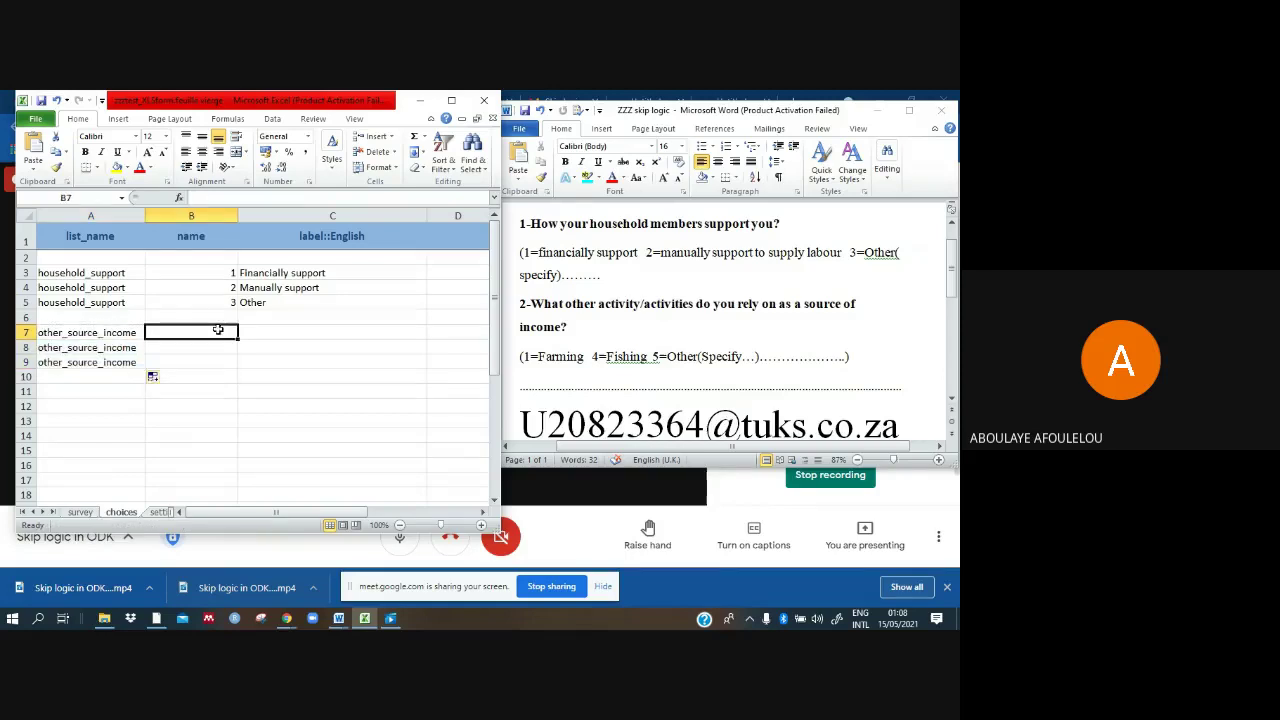
{"action": "type", "text": "1"}
{"action": "left_click", "coordinate": [324, 331]}
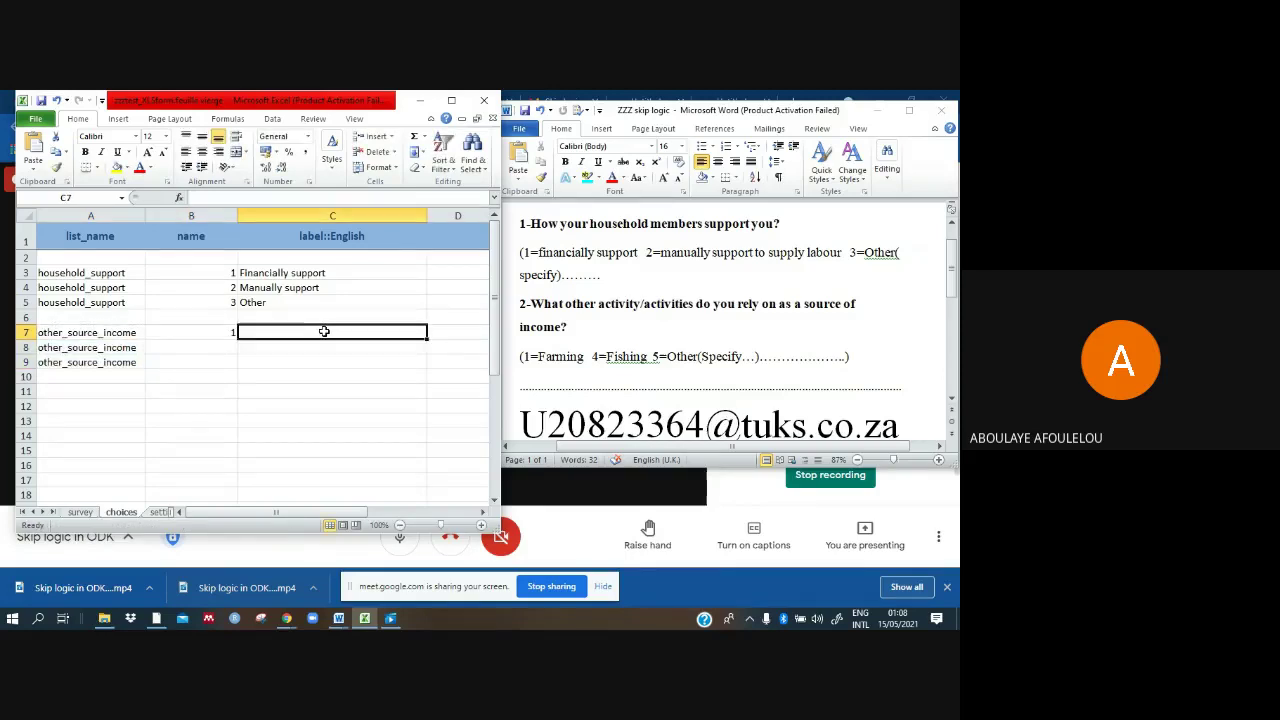
{"action": "type", "text": "Fa"}
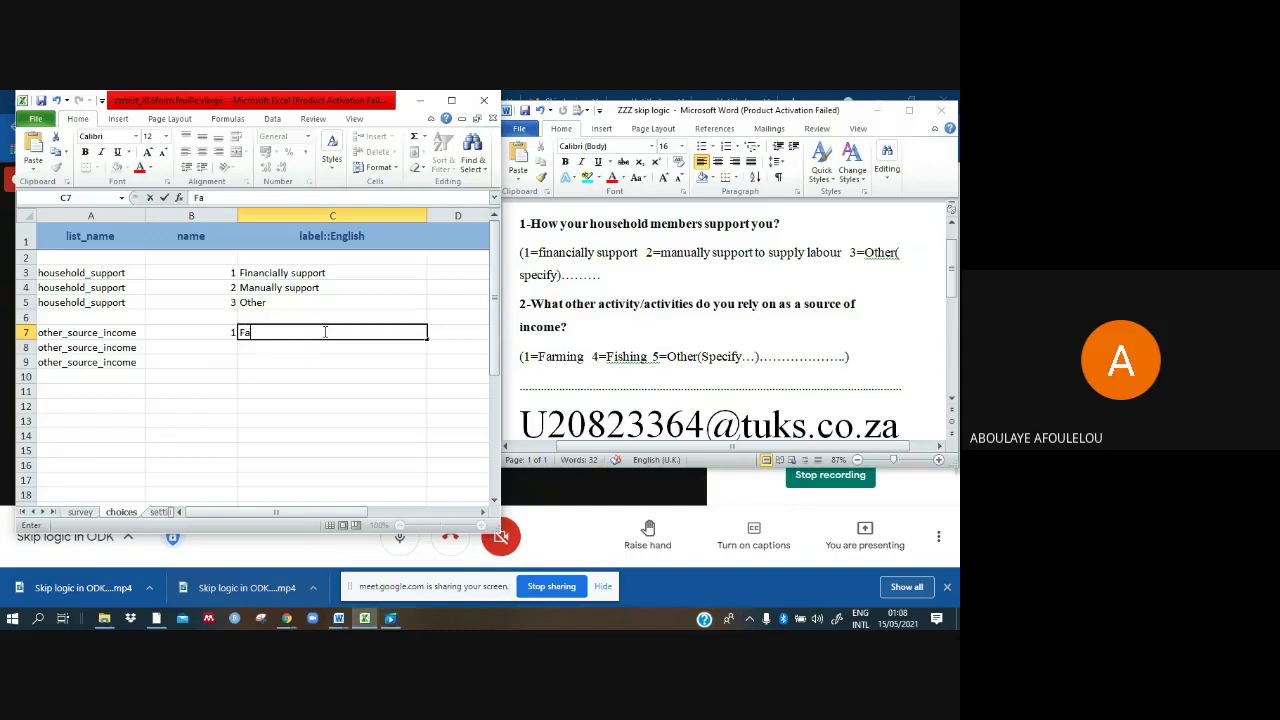
{"action": "type", "text": "rming"}
{"action": "left_click", "coordinate": [230, 346]}
{"action": "type", "text": "2"}
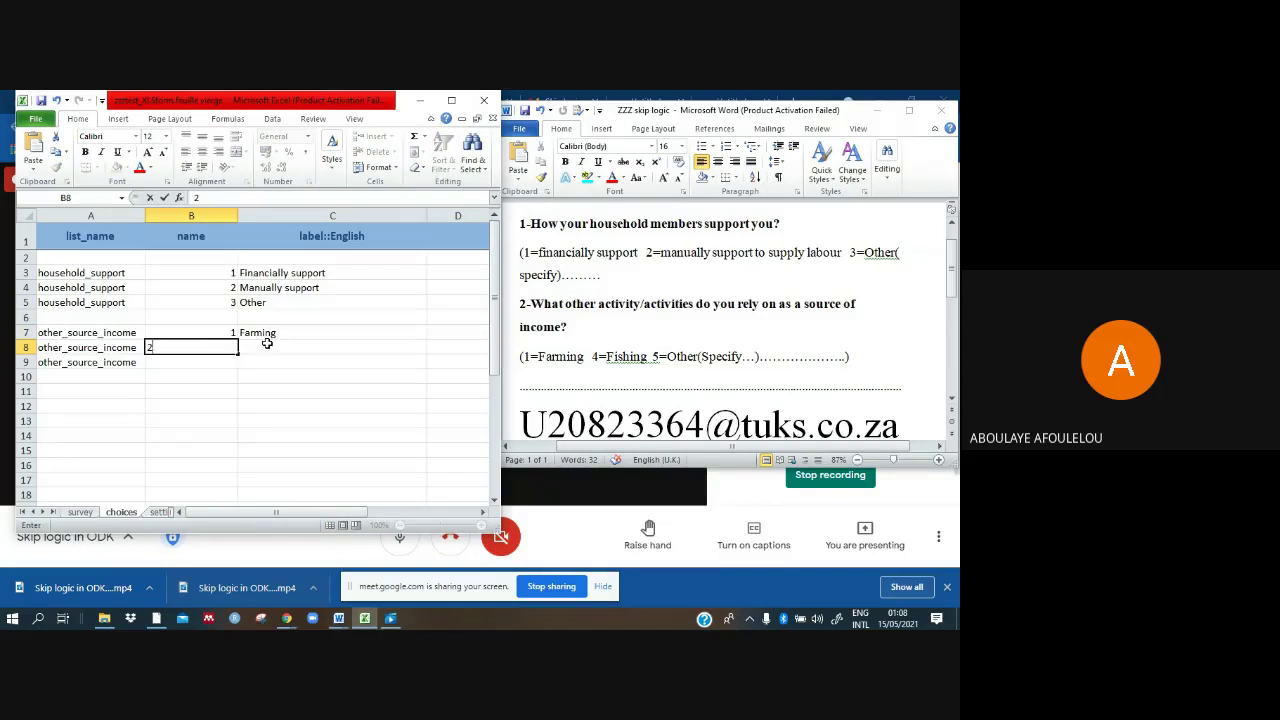
{"action": "left_click", "coordinate": [267, 343]}
{"action": "type", "text": "F"}
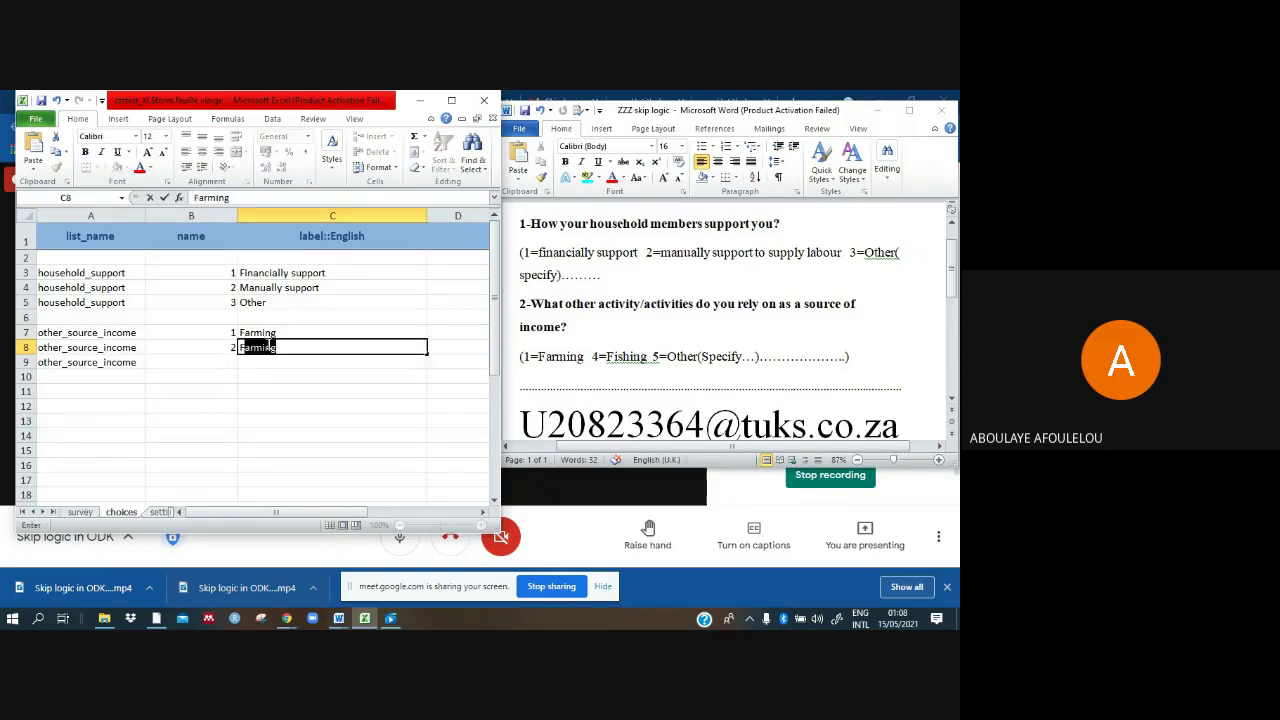
{"action": "type", "text": "ishing"}
{"action": "left_click", "coordinate": [226, 362]}
{"action": "type", "text": "3"}
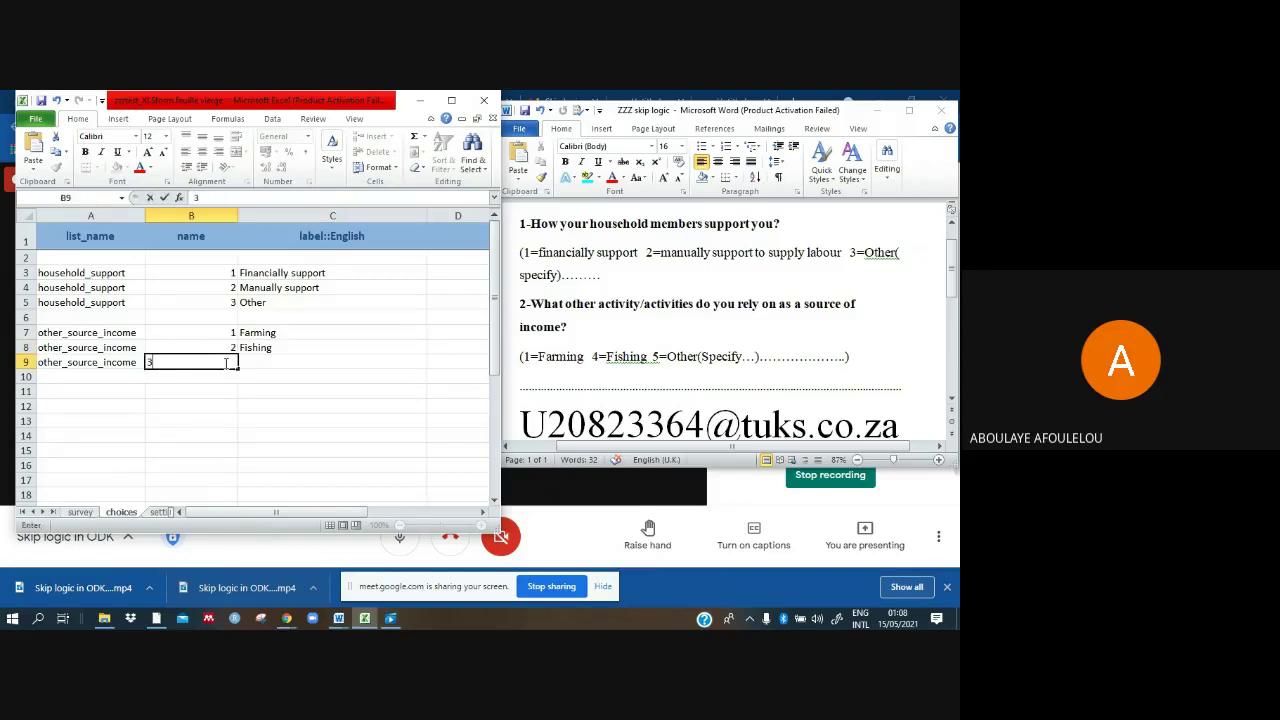
{"action": "left_click", "coordinate": [272, 363]}
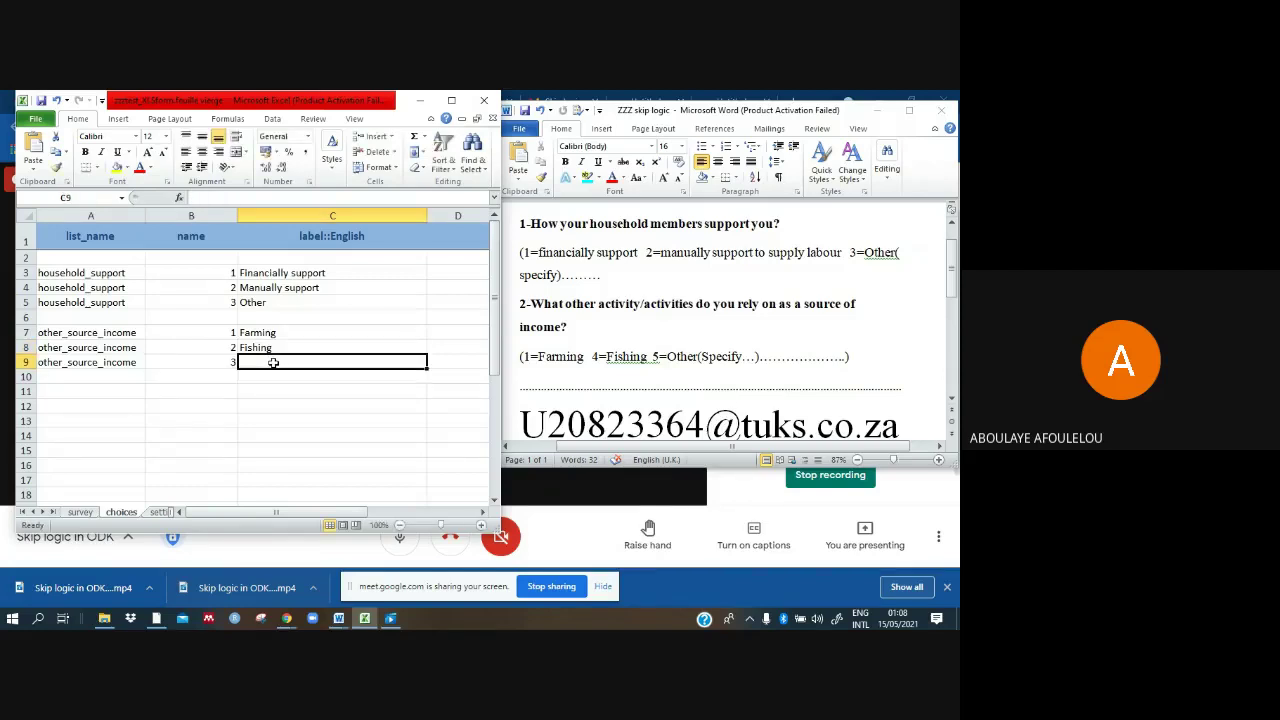
{"action": "type", "text": "Other"}
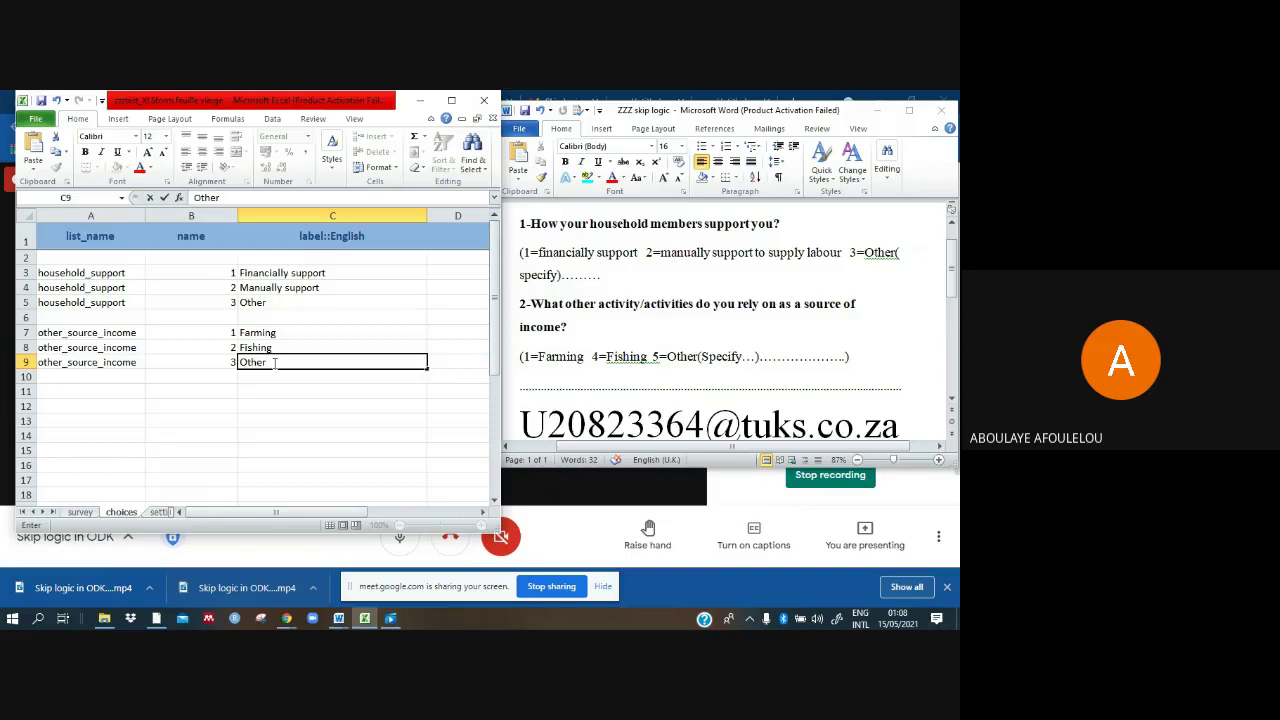
Step: Give survey row 8 the label 'If other specify' and the name other_specify2
{"action": "left_click", "coordinate": [100, 513]}
{"action": "left_click", "coordinate": [394, 383]}
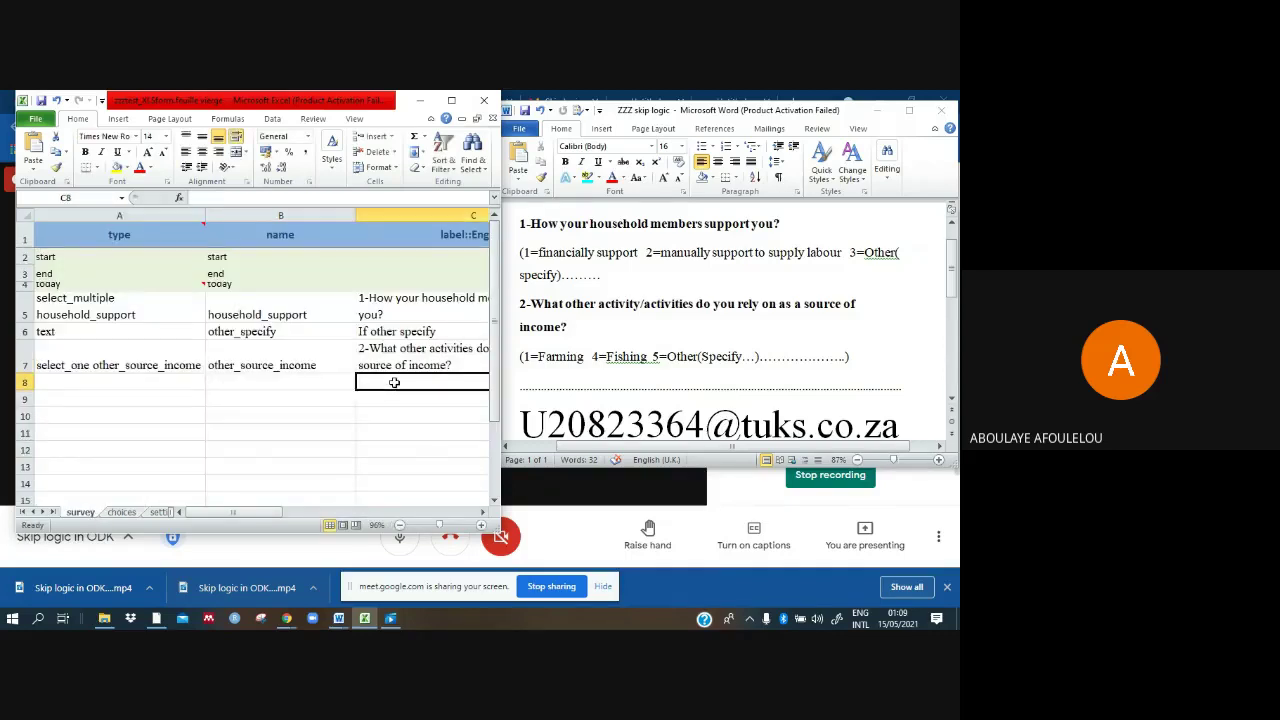
{"action": "type", "text": "If other specify"}
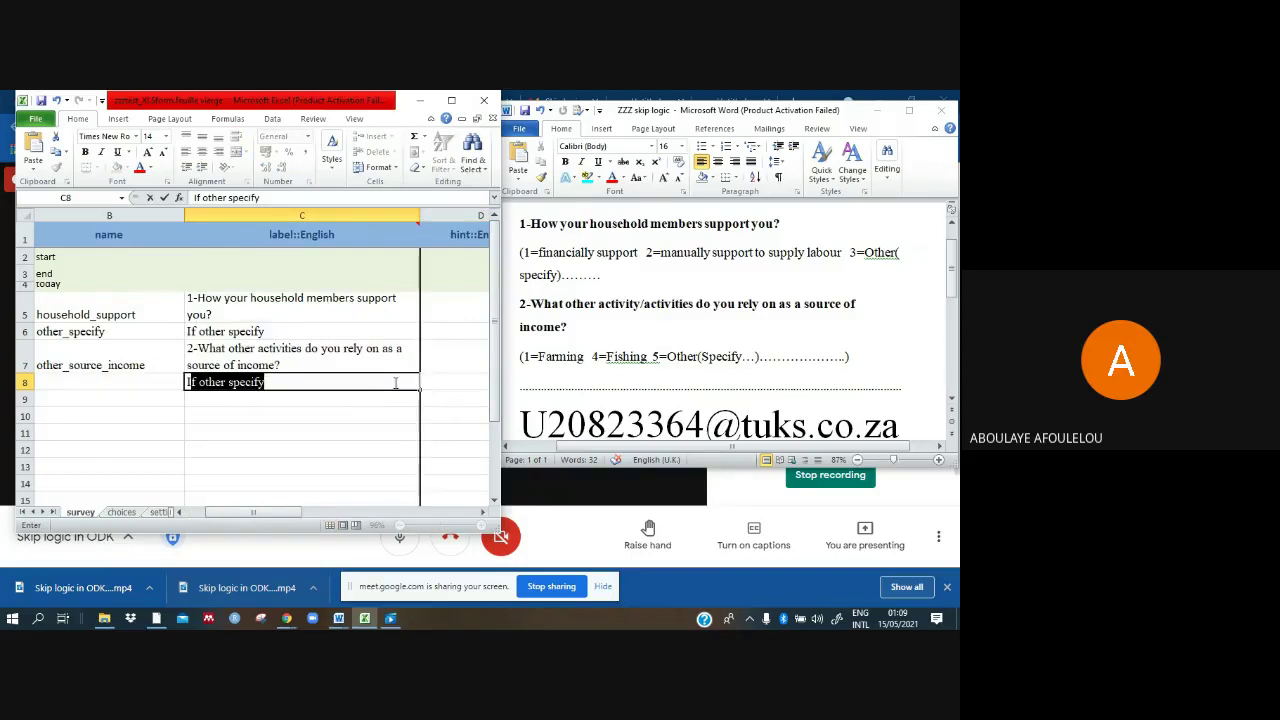
{"action": "key", "text": "Tab"}
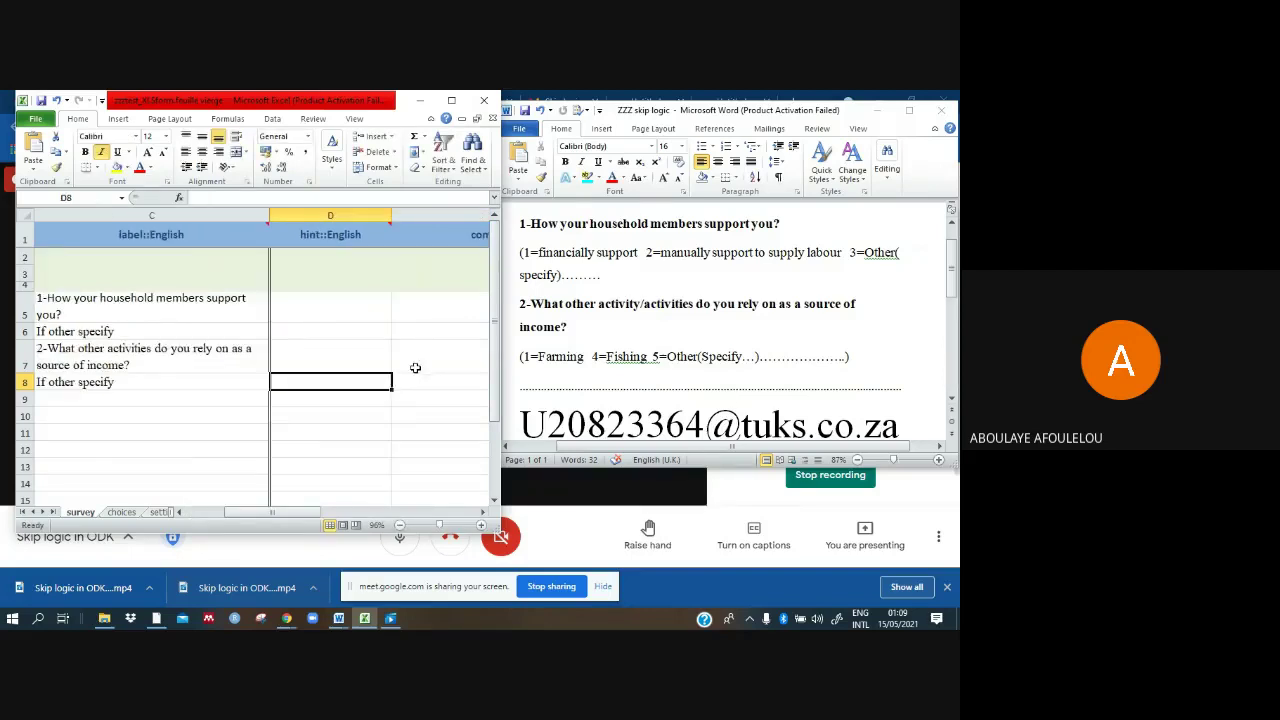
{"action": "left_click", "coordinate": [183, 515]}
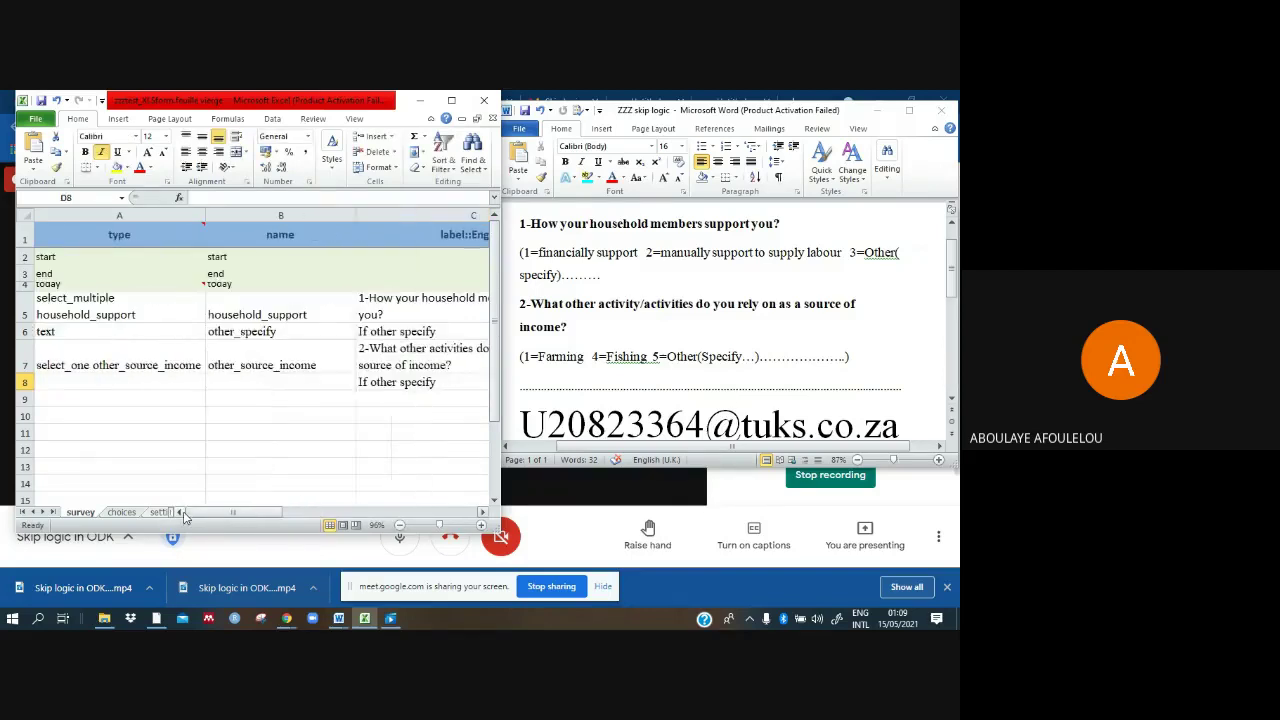
{"action": "left_click", "coordinate": [272, 385]}
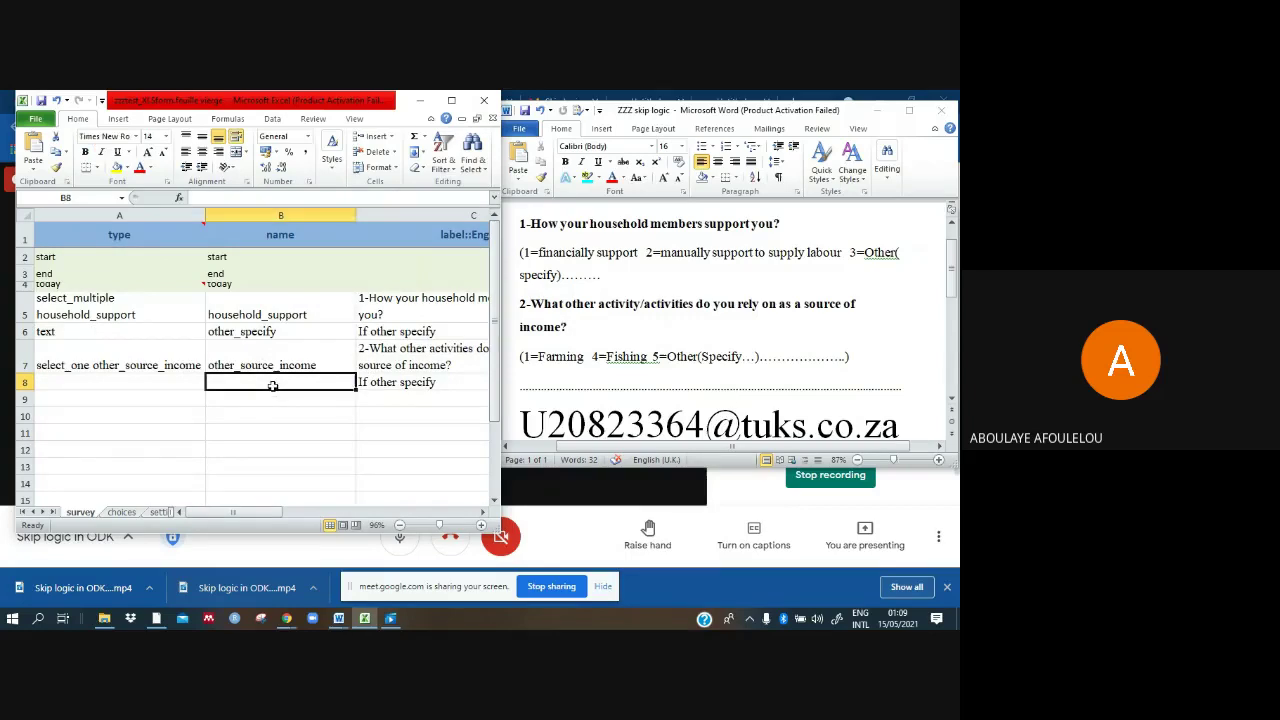
{"action": "type", "text": "other"}
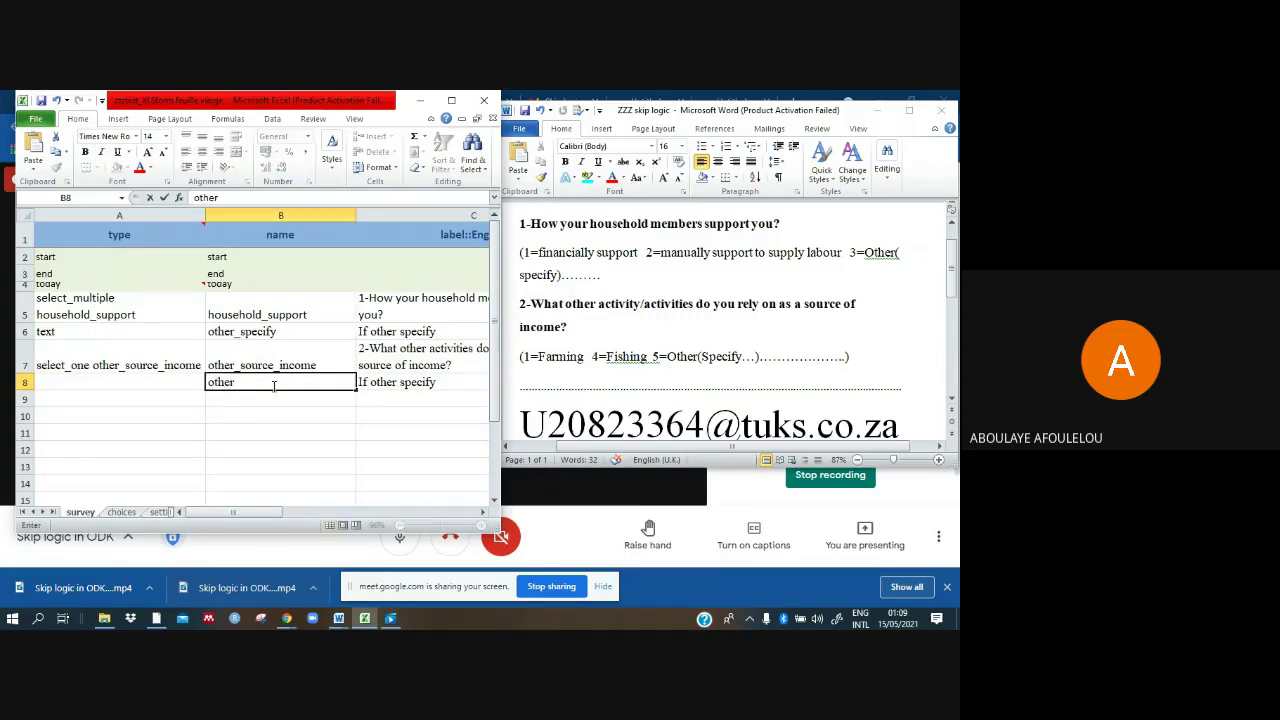
{"action": "type", "text": "_specify"}
{"action": "key", "text": "Tab"}
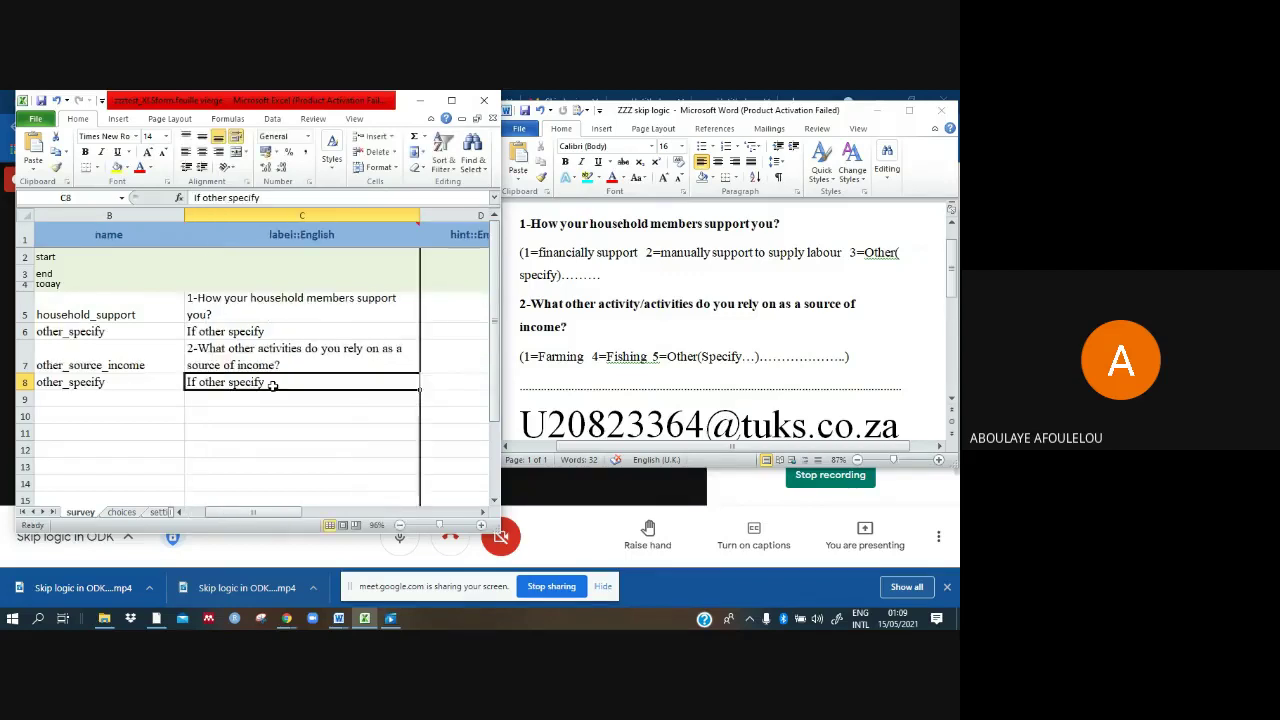
{"action": "double_click", "coordinate": [140, 385]}
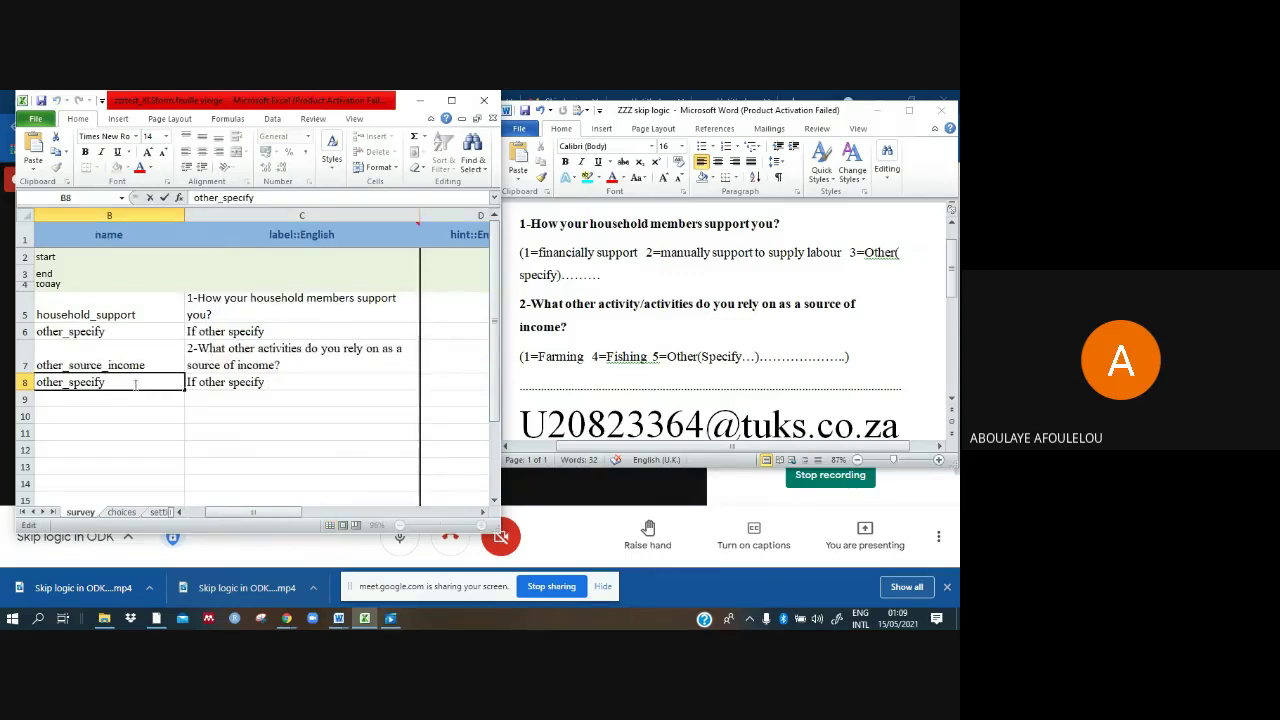
{"action": "type", "text": "2"}
Step: Set row 8's type to text and review the completed row
{"action": "left_click", "coordinate": [182, 512]}
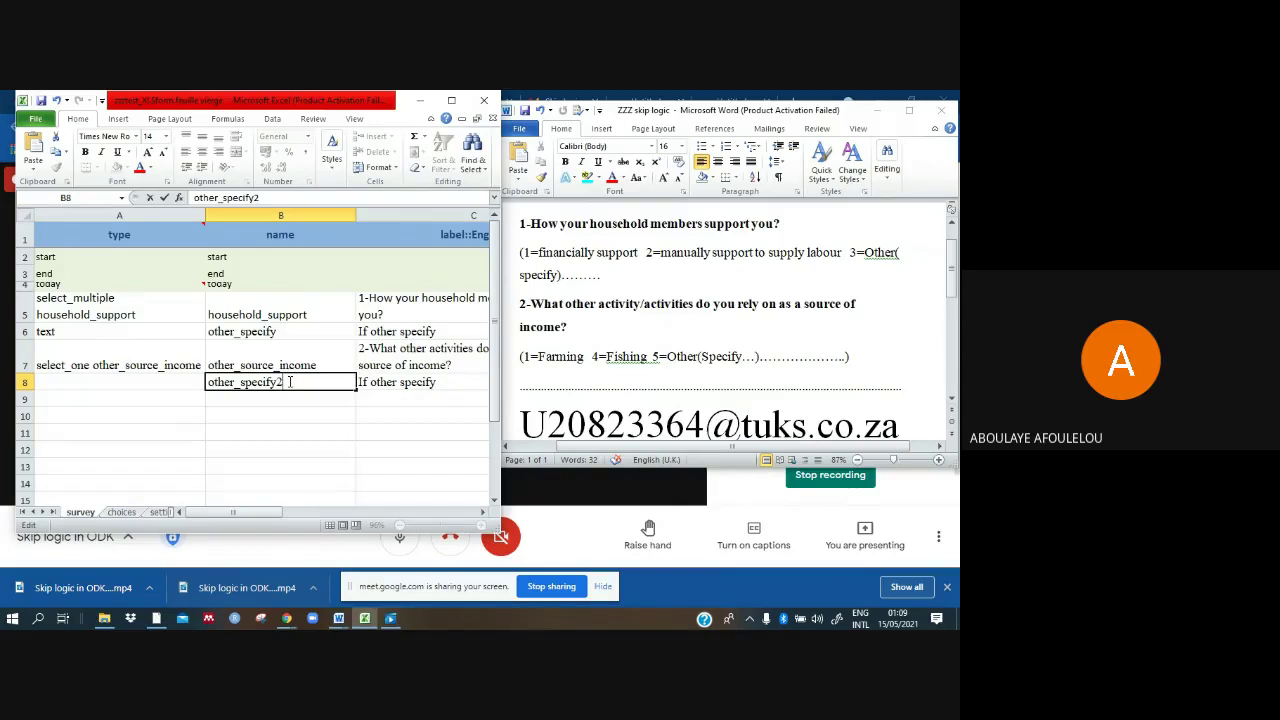
{"action": "left_click", "coordinate": [187, 386]}
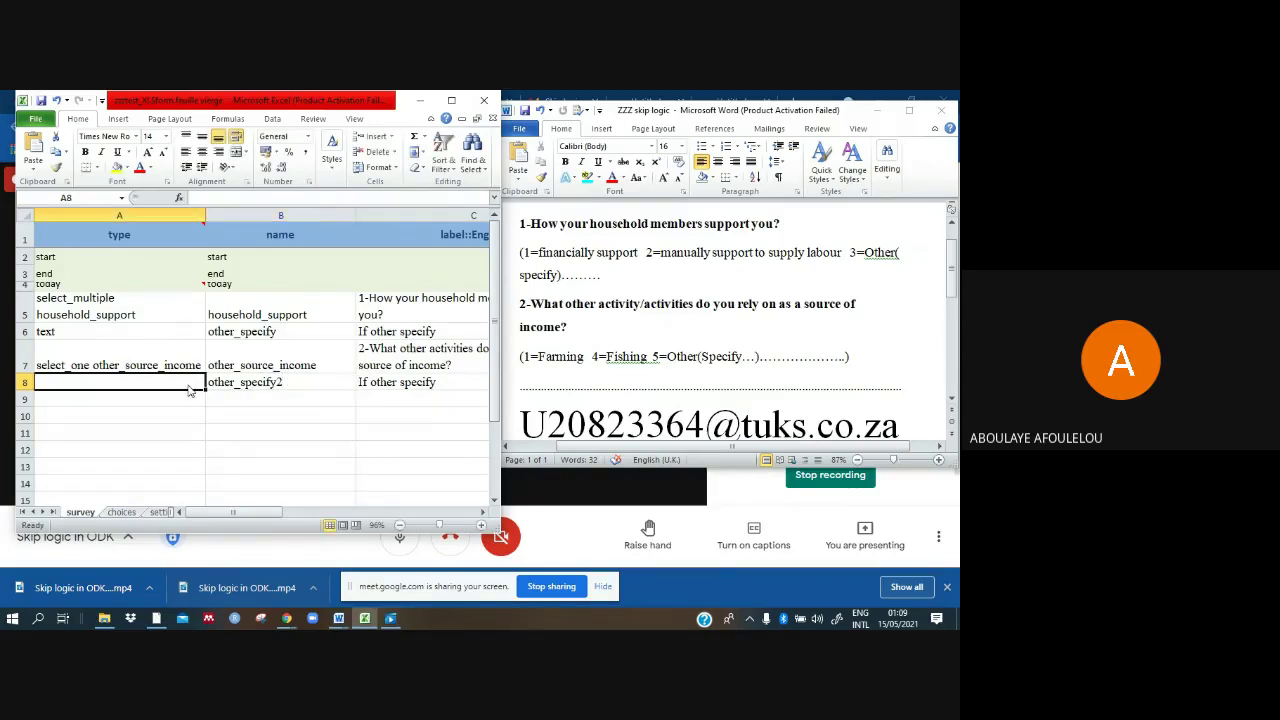
{"action": "type", "text": "text"}
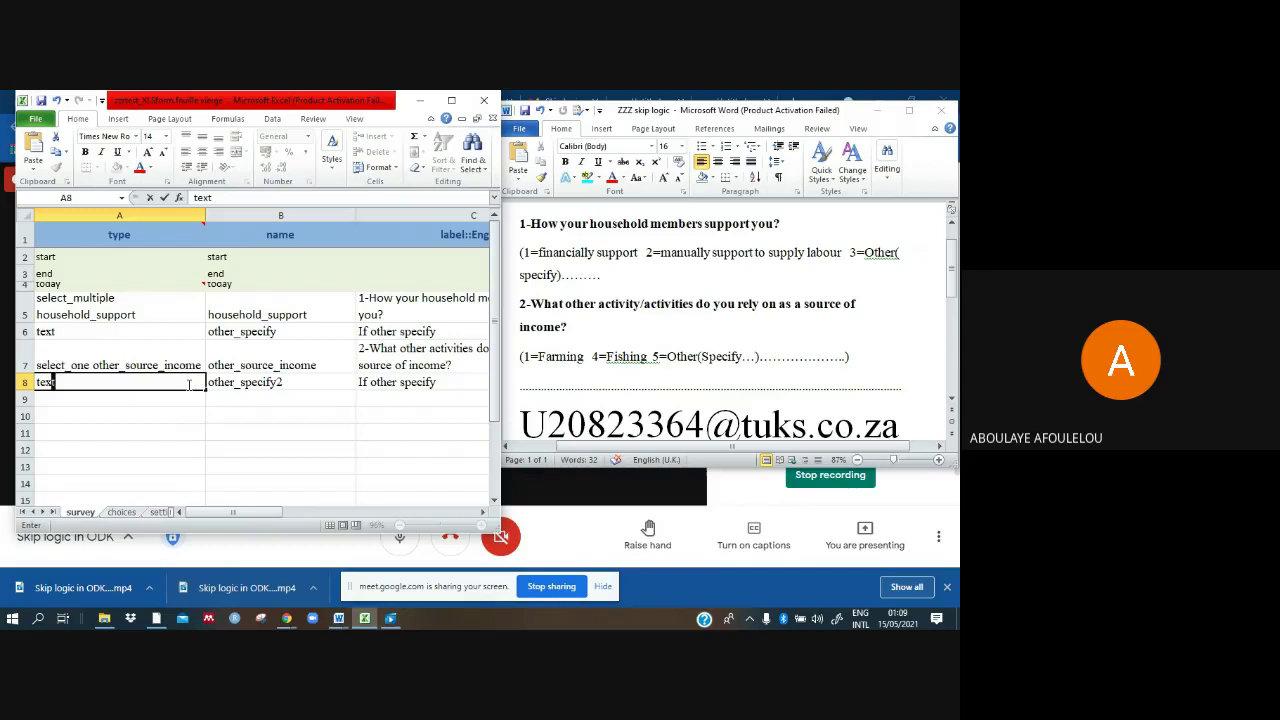
{"action": "left_click", "coordinate": [216, 430]}
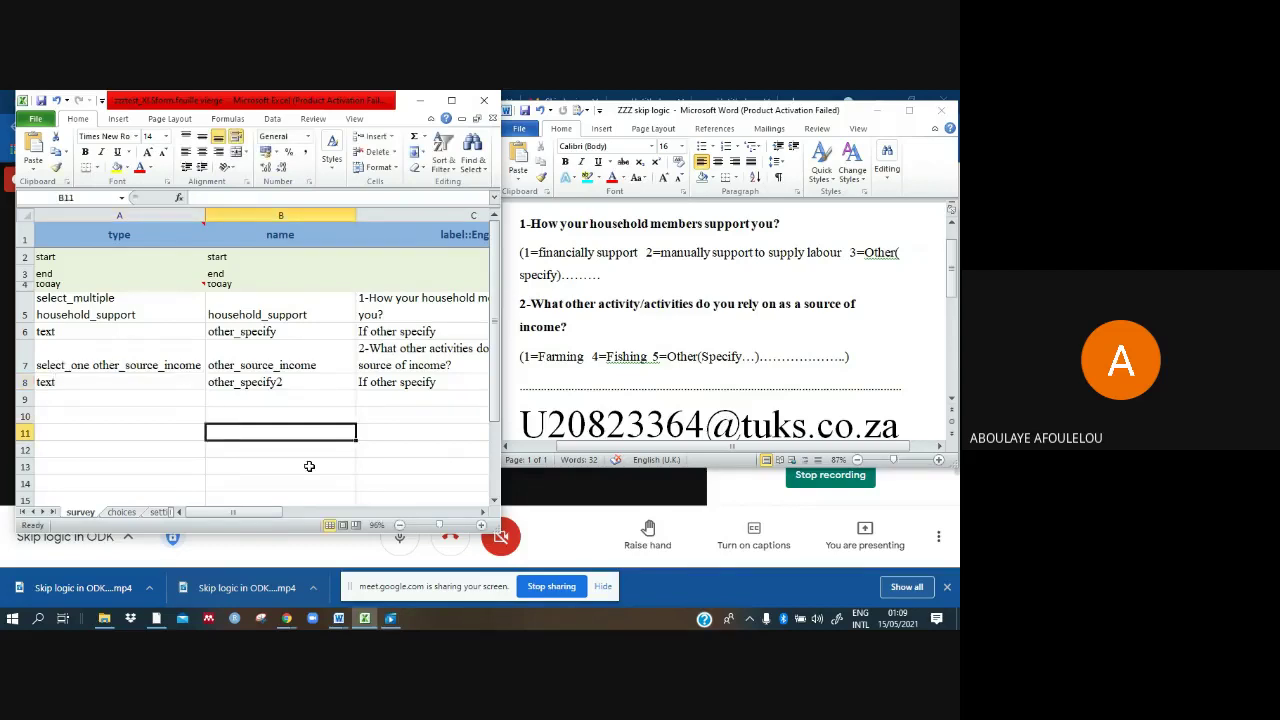
{"action": "left_click", "coordinate": [483, 511]}
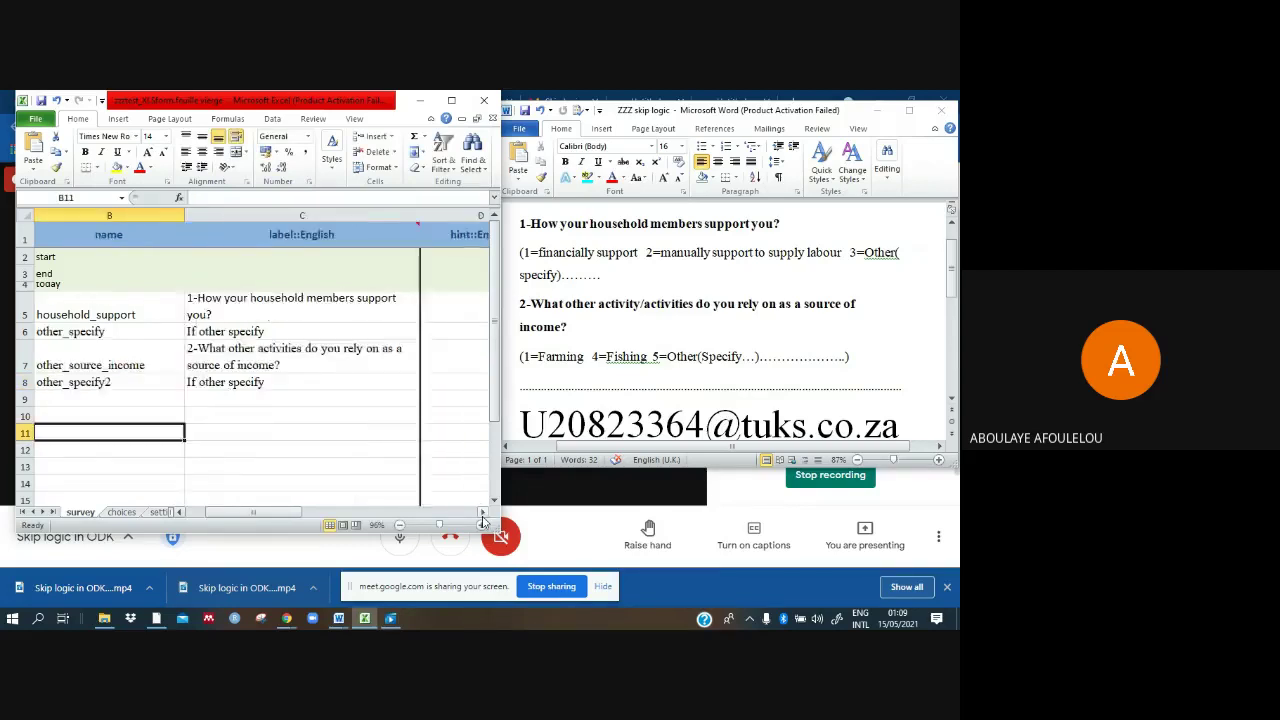
{"action": "left_click", "coordinate": [483, 511]}
{"action": "left_click", "coordinate": [178, 511]}
{"action": "left_click", "coordinate": [178, 511]}
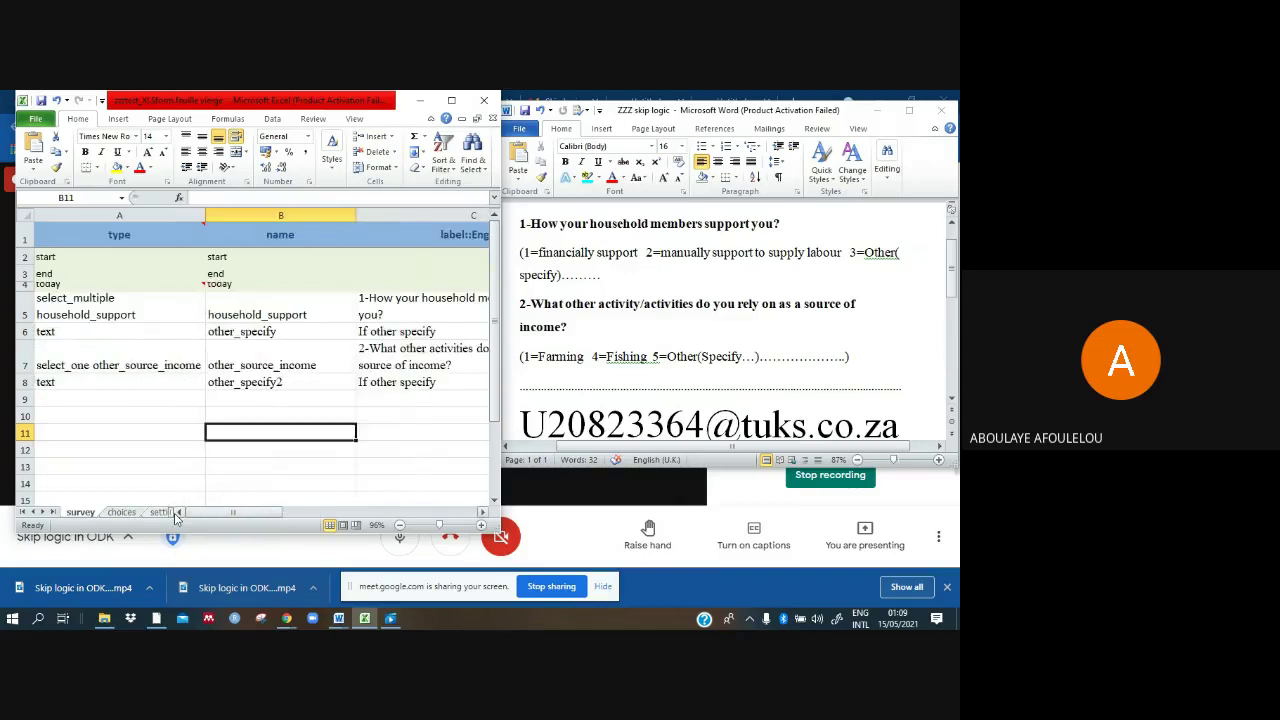
{"action": "left_click", "coordinate": [24, 382]}
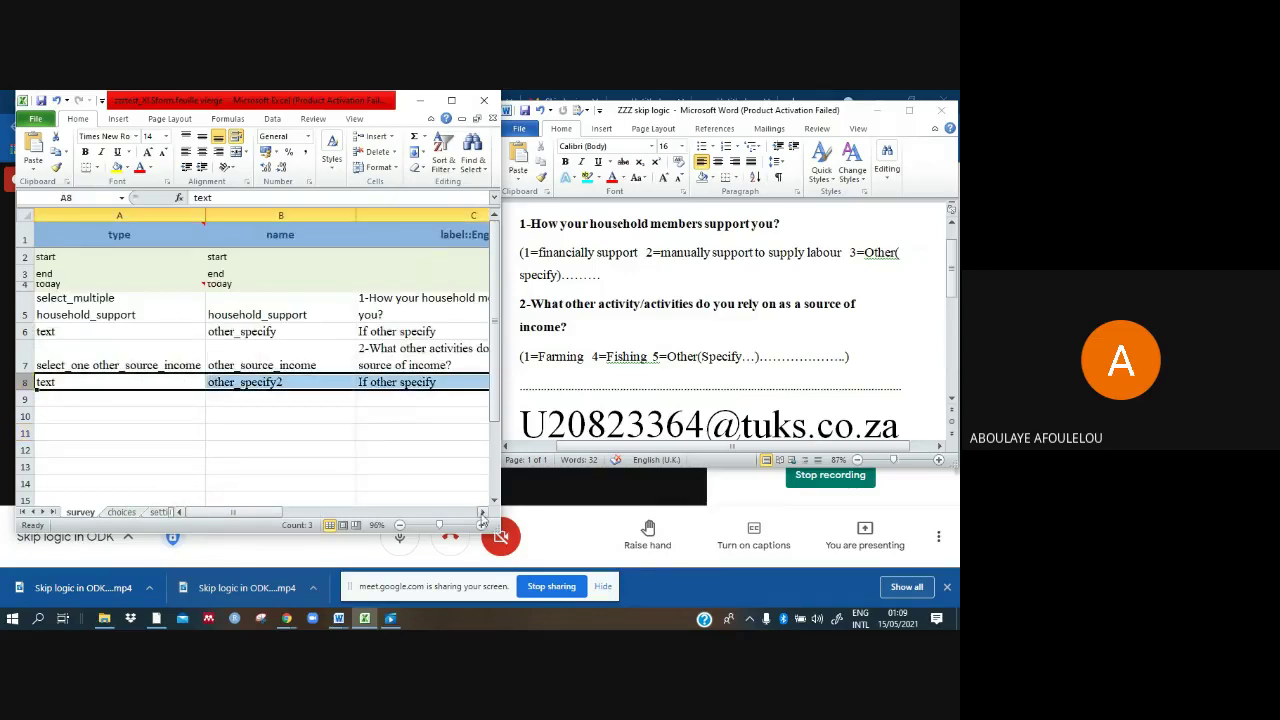
Step: Enter the relevance skeleton ${}="3" in row 8's relevant cell G8
{"action": "left_click", "coordinate": [483, 512]}
{"action": "left_click", "coordinate": [483, 512]}
{"action": "left_click", "coordinate": [483, 512]}
{"action": "left_click", "coordinate": [454, 381]}
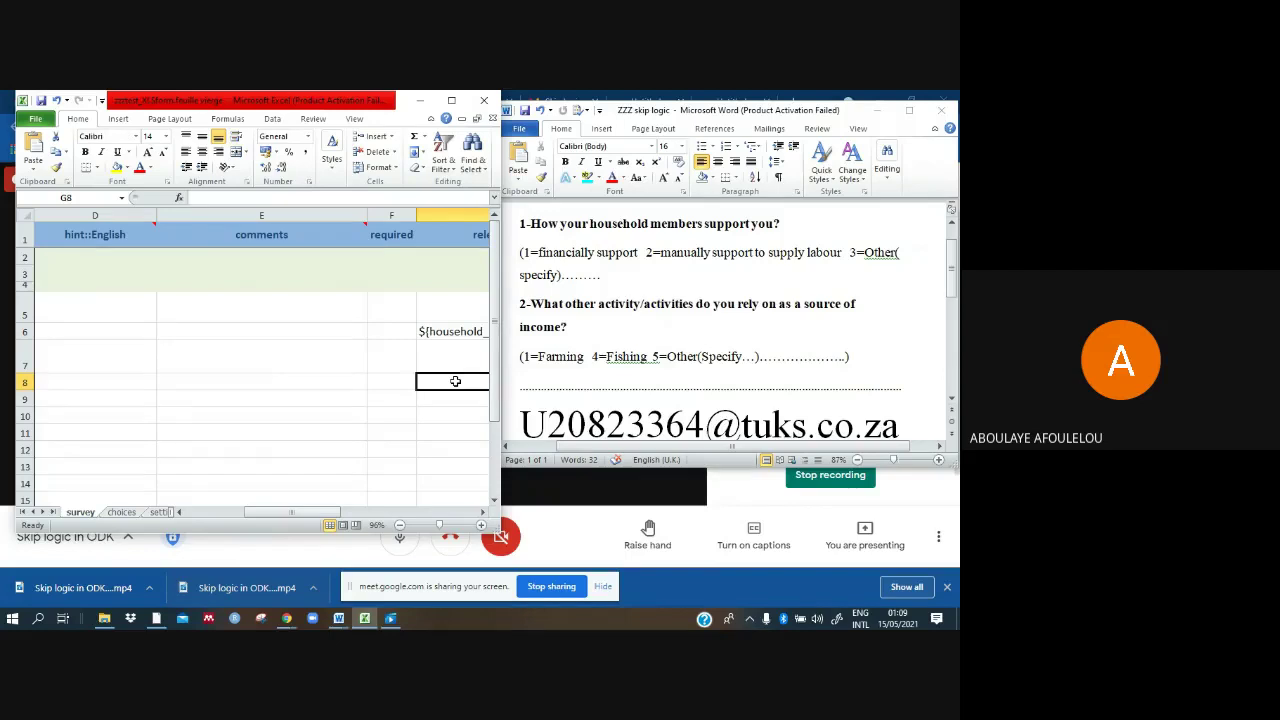
{"action": "type", "text": "${}="}
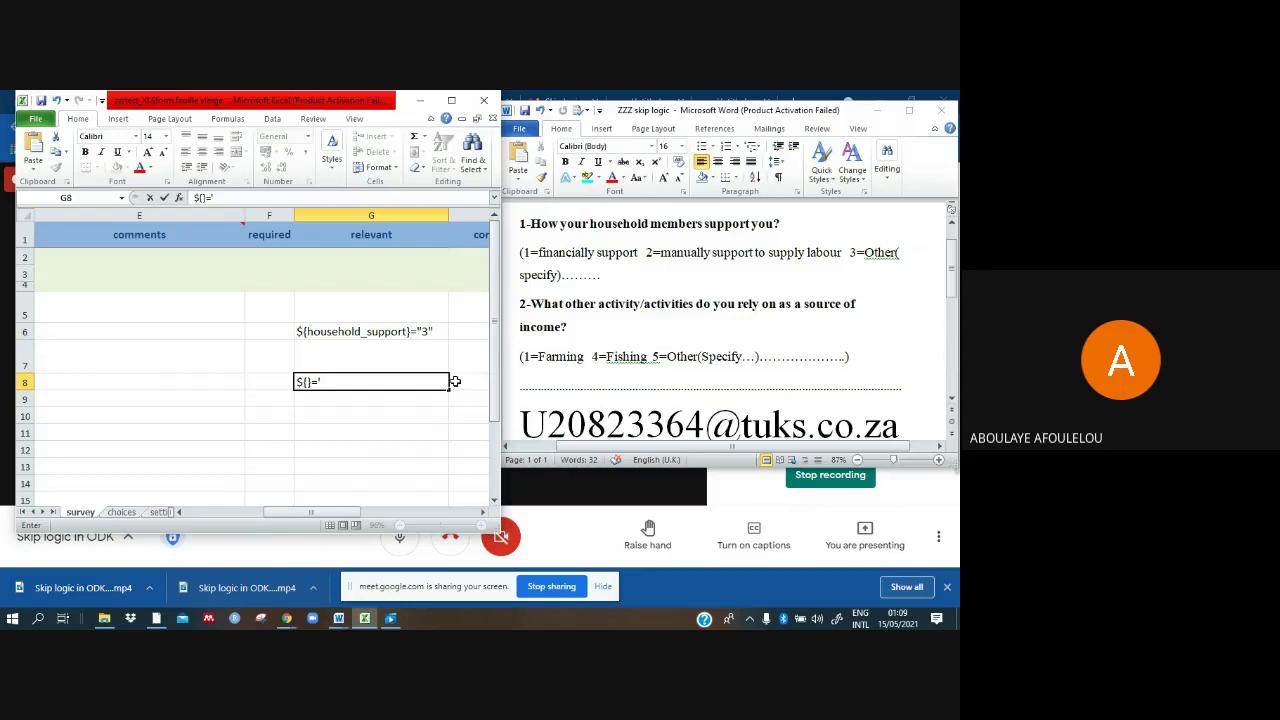
{"action": "type", "text": "\"\""}
{"action": "left_click", "coordinate": [322, 381]}
{"action": "type", "text": "3"}
Step: Copy the question name other_source_income from cell B7
{"action": "left_click", "coordinate": [178, 513]}
{"action": "left_click", "coordinate": [178, 513]}
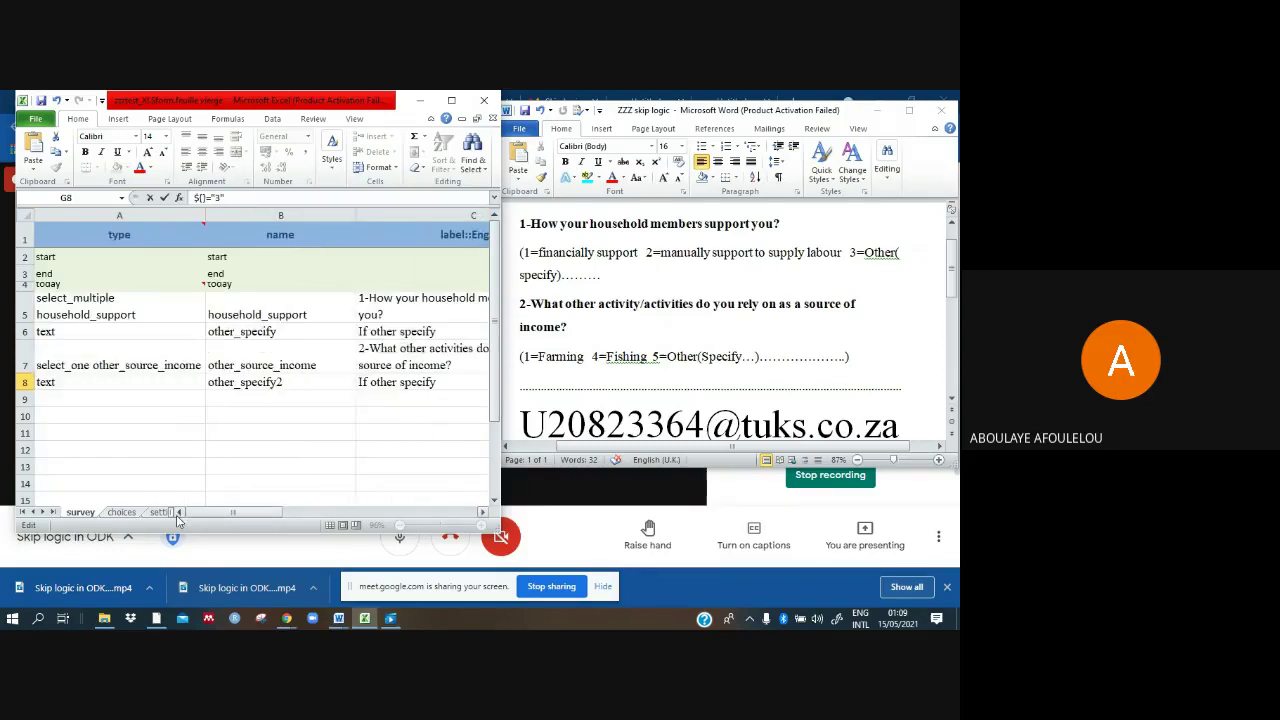
{"action": "left_click", "coordinate": [313, 362]}
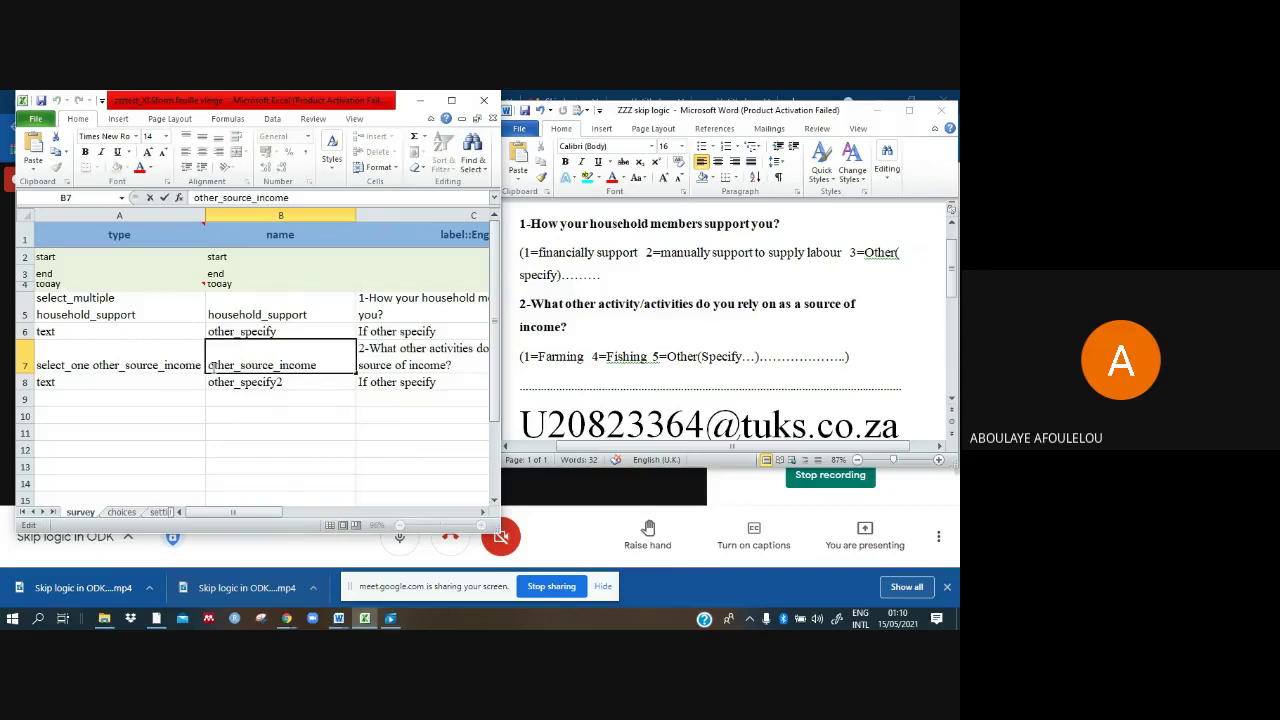
{"action": "left_click_drag", "start_coordinate": [208, 365], "coordinate": [329, 366]}
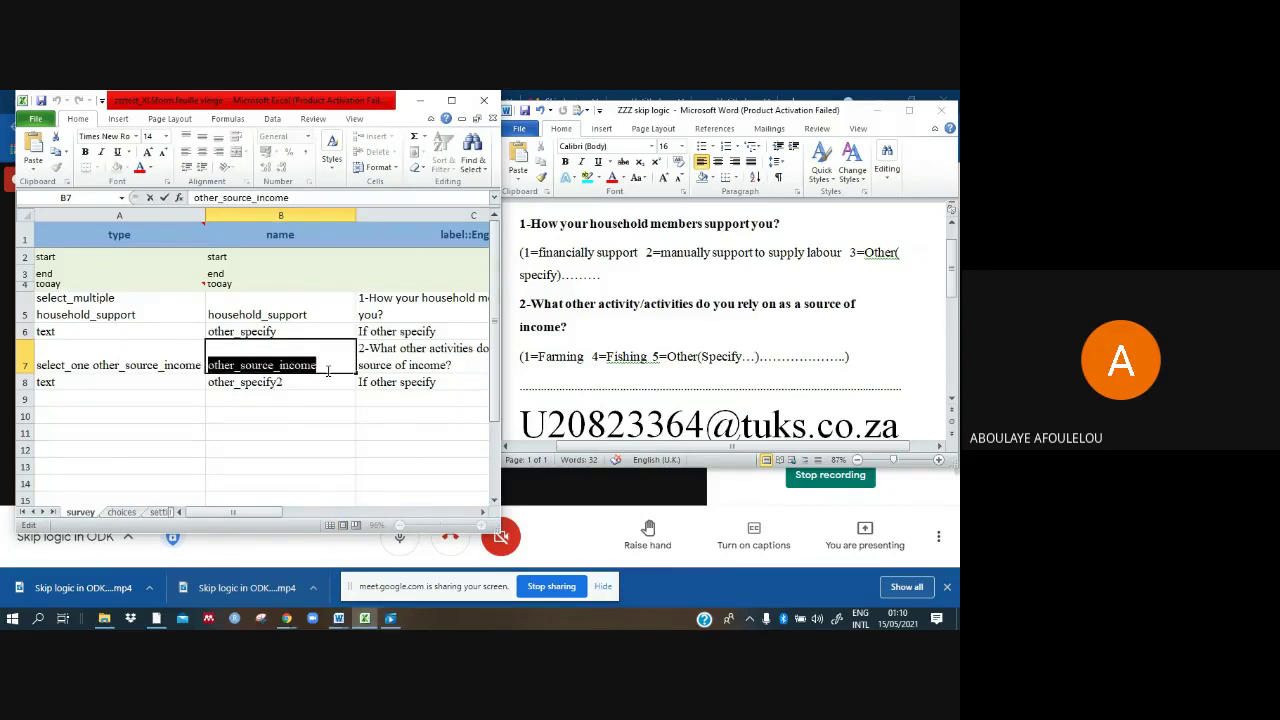
{"action": "right_click", "coordinate": [308, 366]}
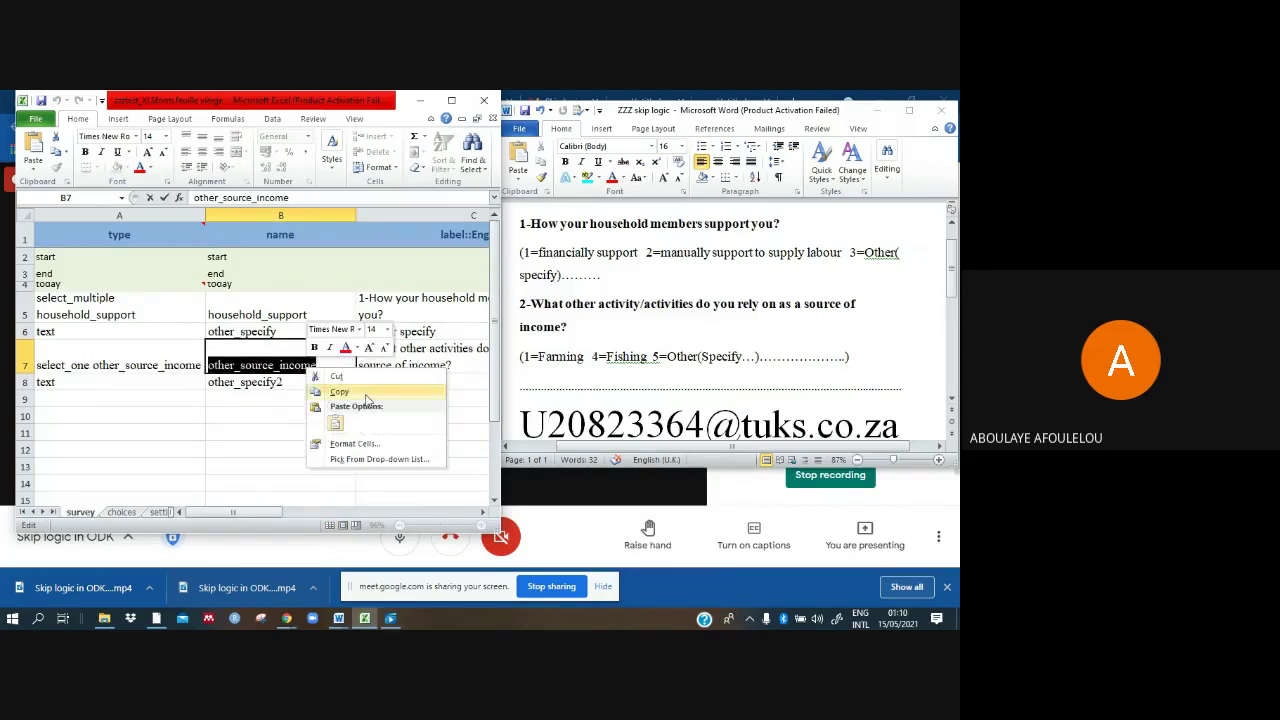
{"action": "left_click", "coordinate": [338, 391]}
Step: Paste other_source_income inside the braces so G8 reads ${other_source_income}="3"
{"action": "left_click", "coordinate": [481, 513]}
{"action": "left_click", "coordinate": [481, 513]}
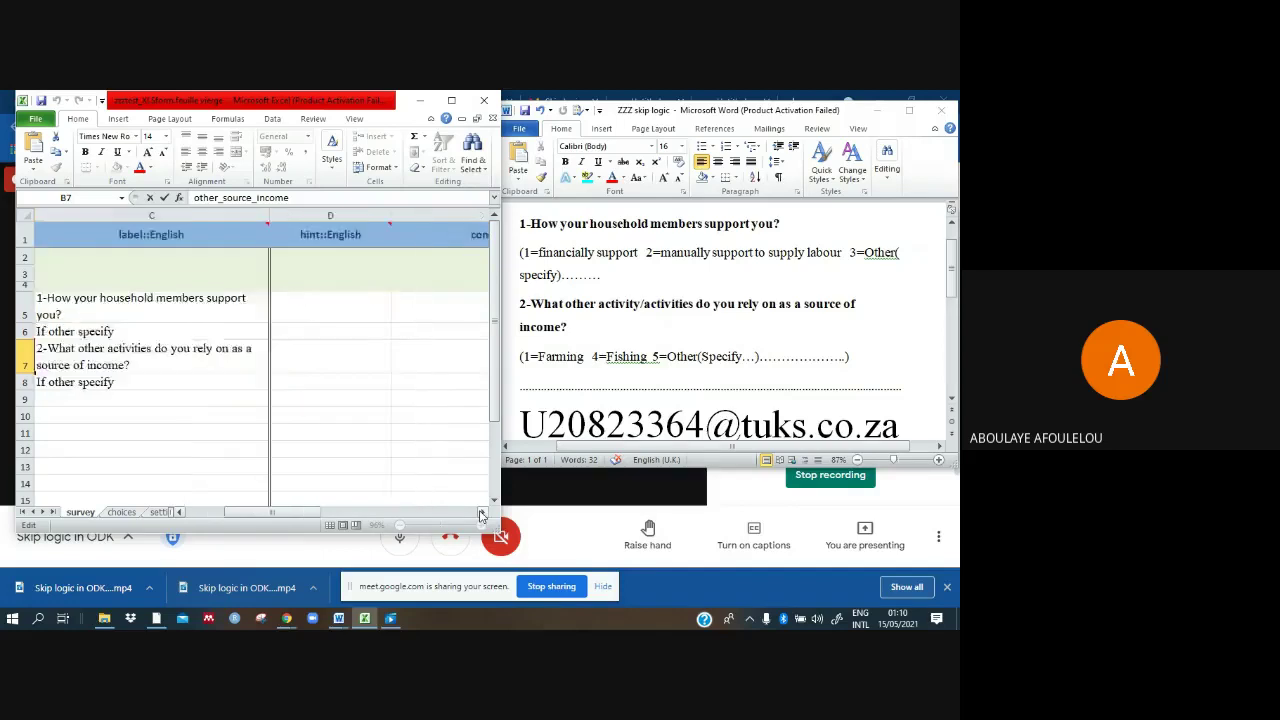
{"action": "left_click", "coordinate": [481, 513]}
{"action": "double_click", "coordinate": [307, 382]}
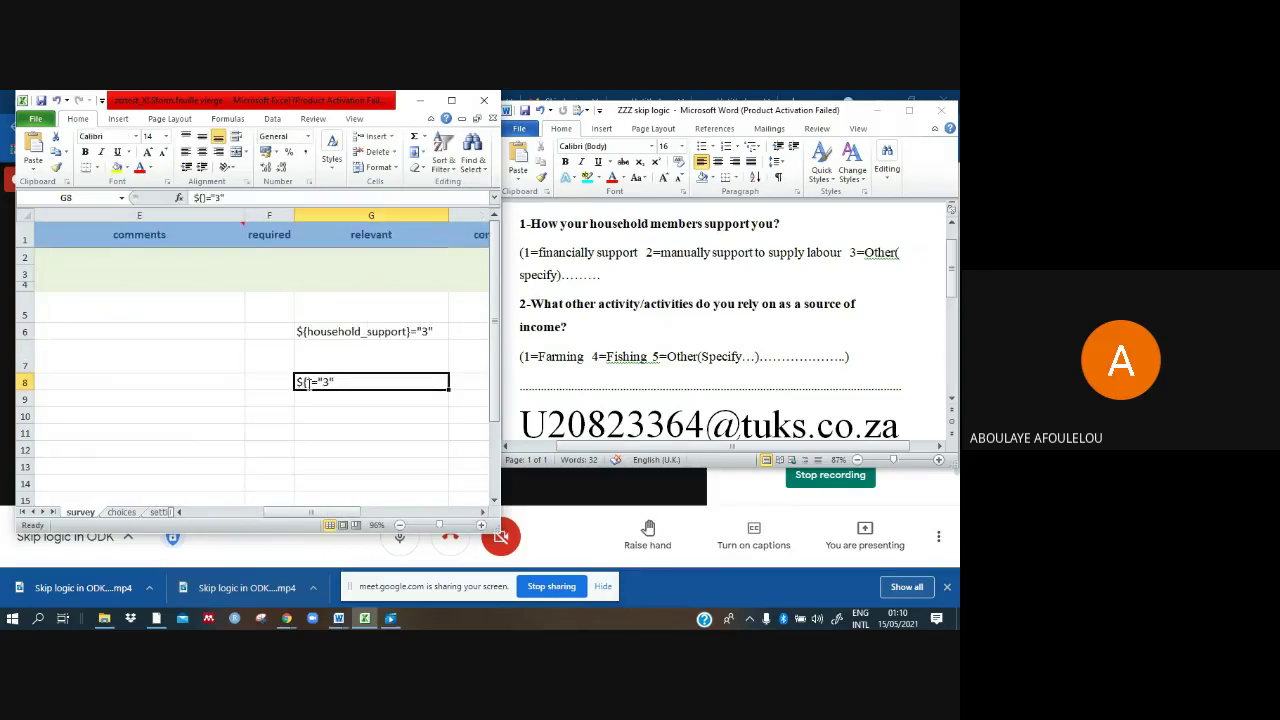
{"action": "key", "text": "ctrl+v"}
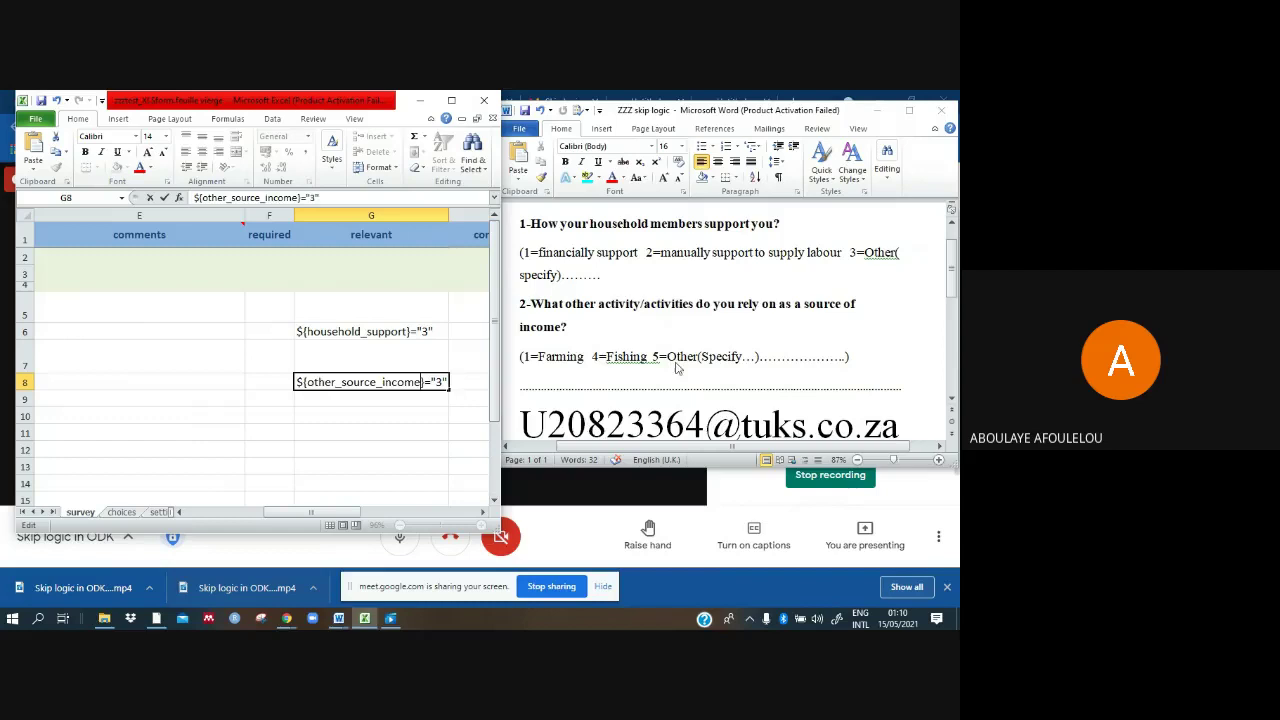
{"action": "left_click", "coordinate": [180, 512]}
{"action": "left_click", "coordinate": [180, 512]}
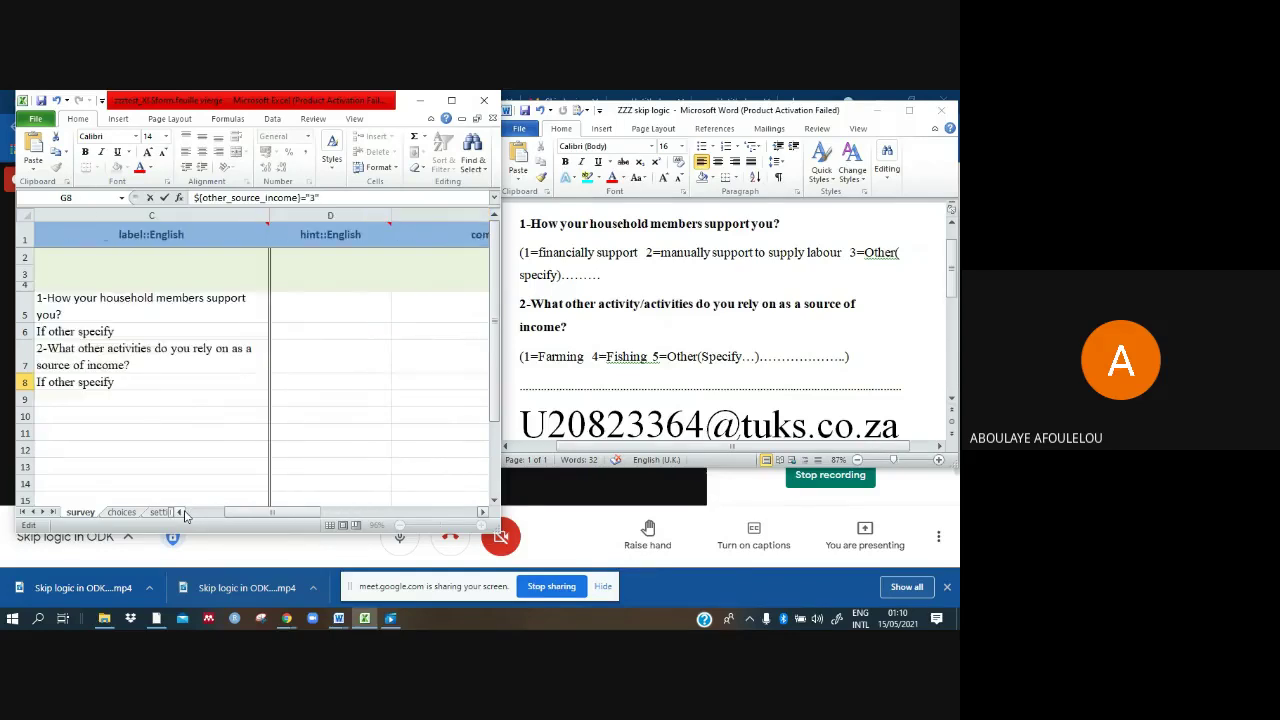
{"action": "left_click", "coordinate": [484, 512]}
{"action": "left_click", "coordinate": [484, 512]}
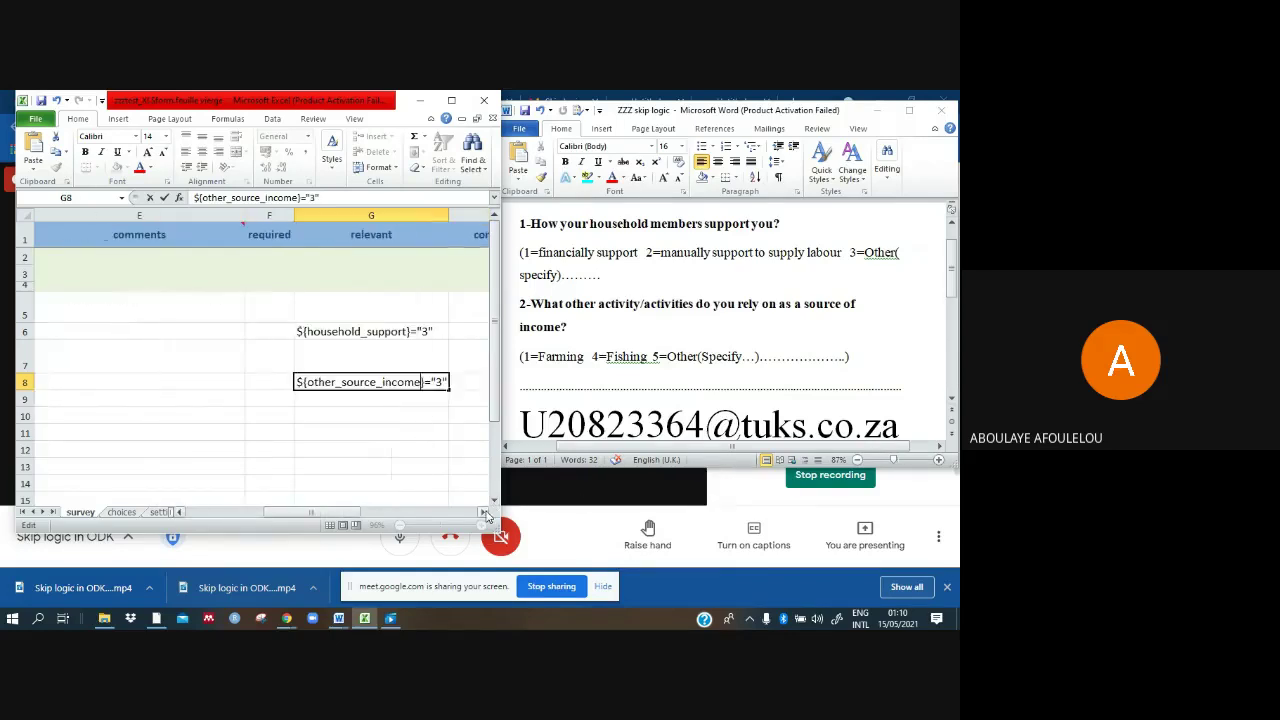
{"action": "left_click", "coordinate": [182, 512]}
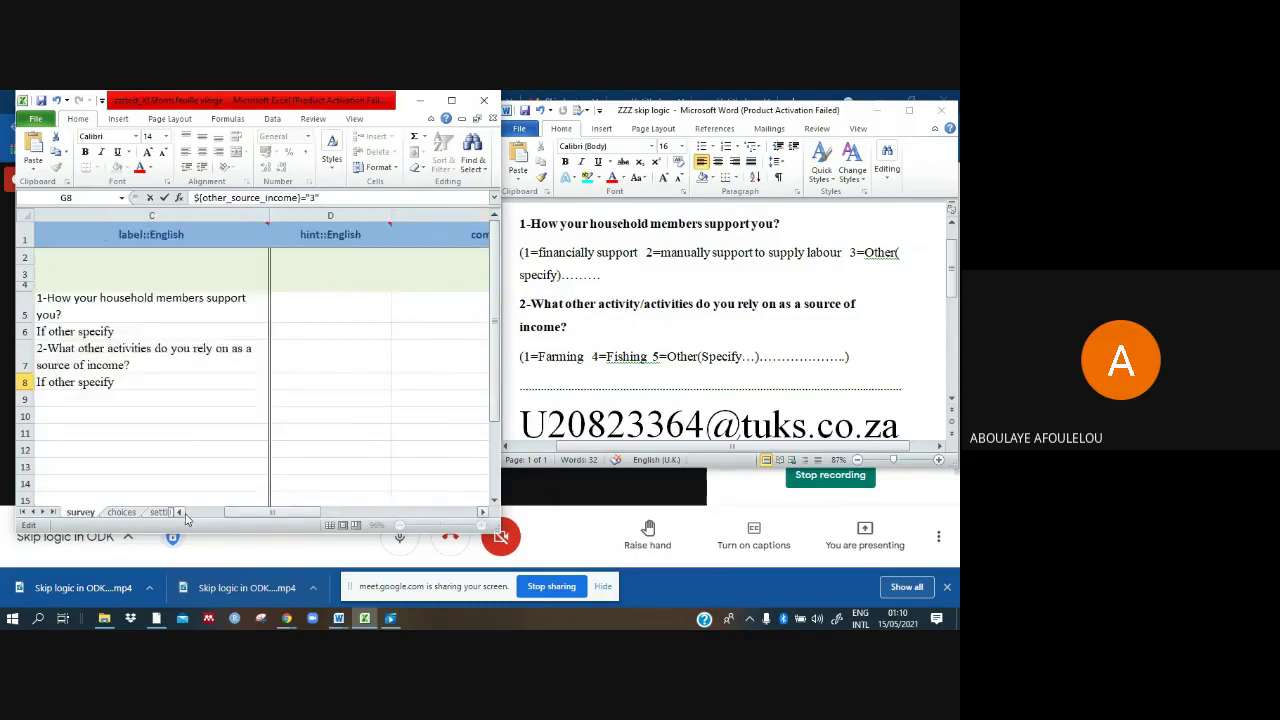
{"action": "left_click", "coordinate": [182, 512]}
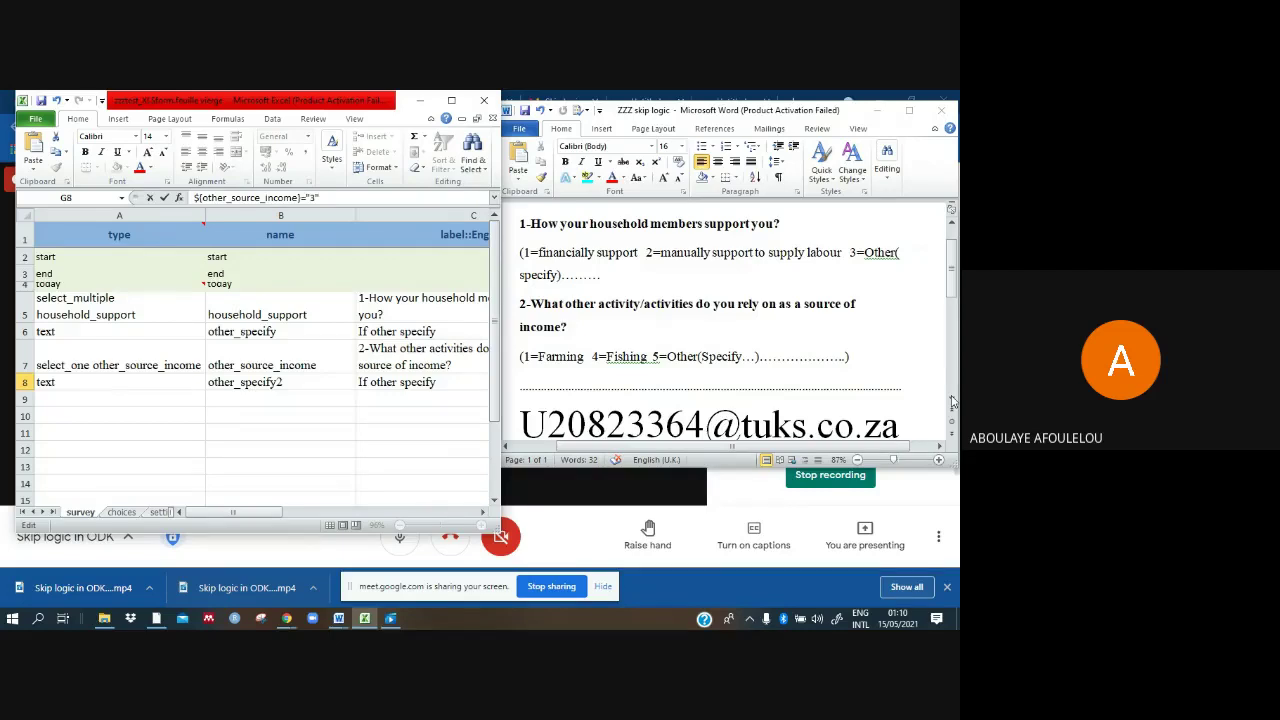
Step: Switch to the Word questionnaire window and stop the Google Meet call recording
{"action": "left_click", "coordinate": [953, 400]}
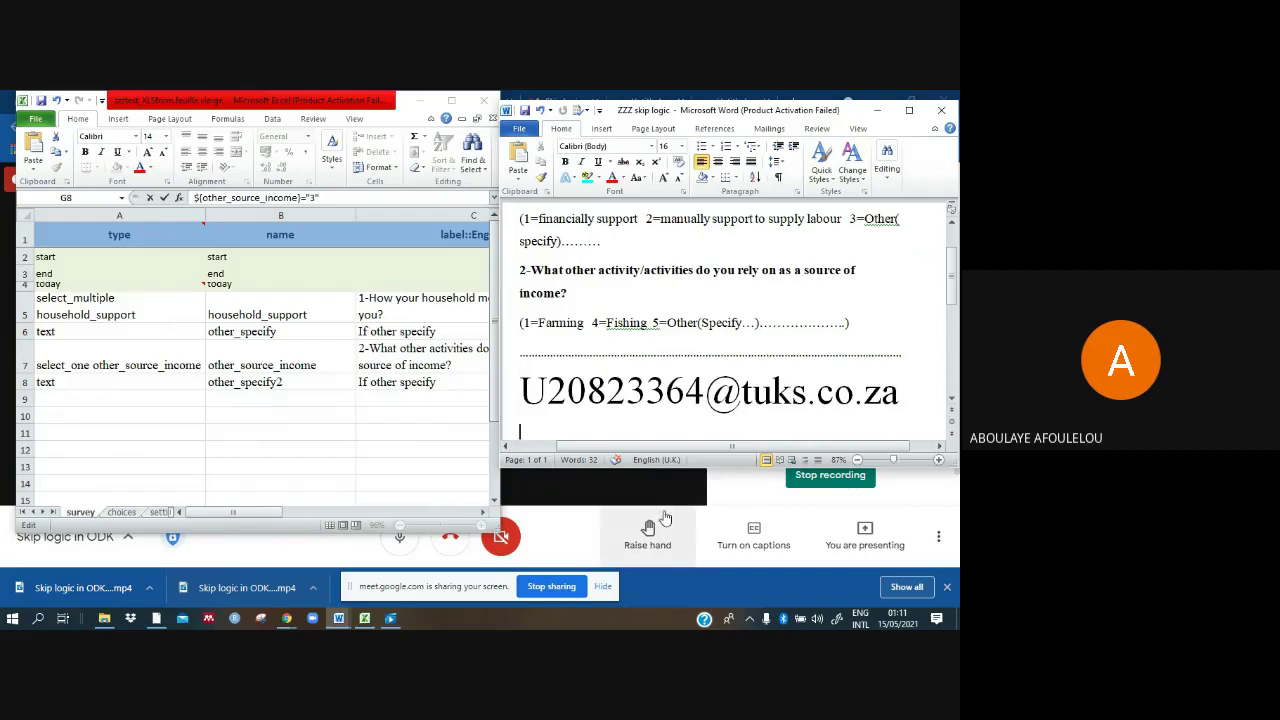
{"action": "left_click", "coordinate": [830, 478]}
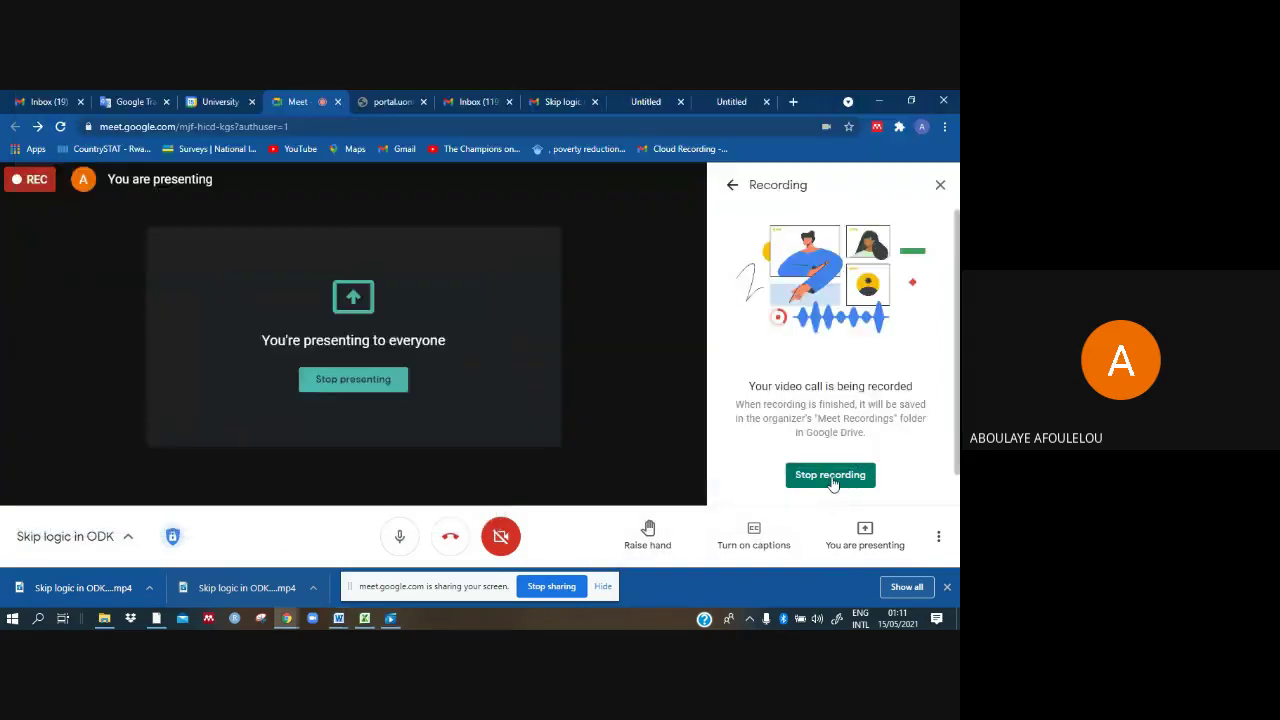